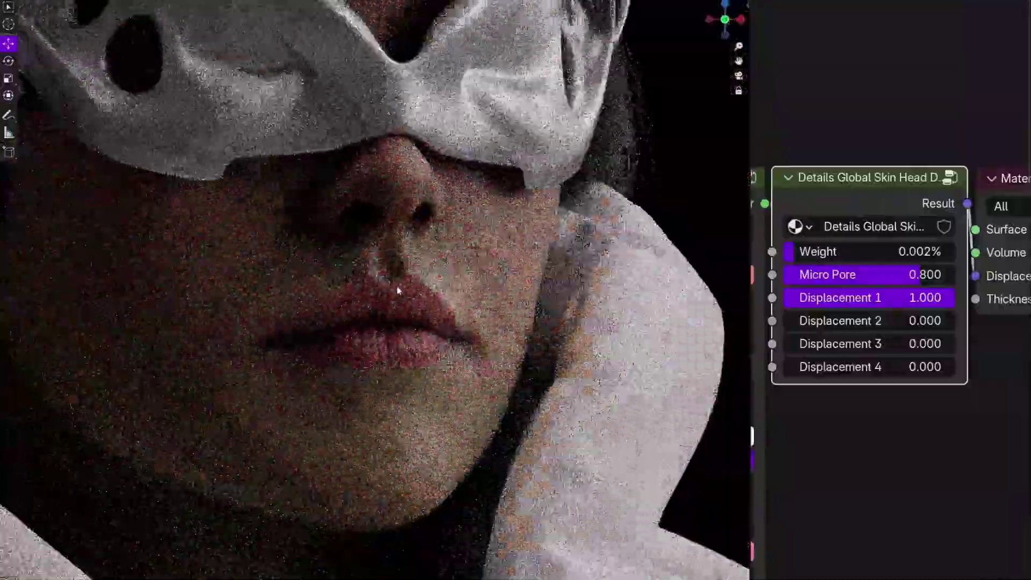
- Set the Micro Pore value of the Details Global Skin Head node to 0.2
double_click(875, 275)
text(0.2)
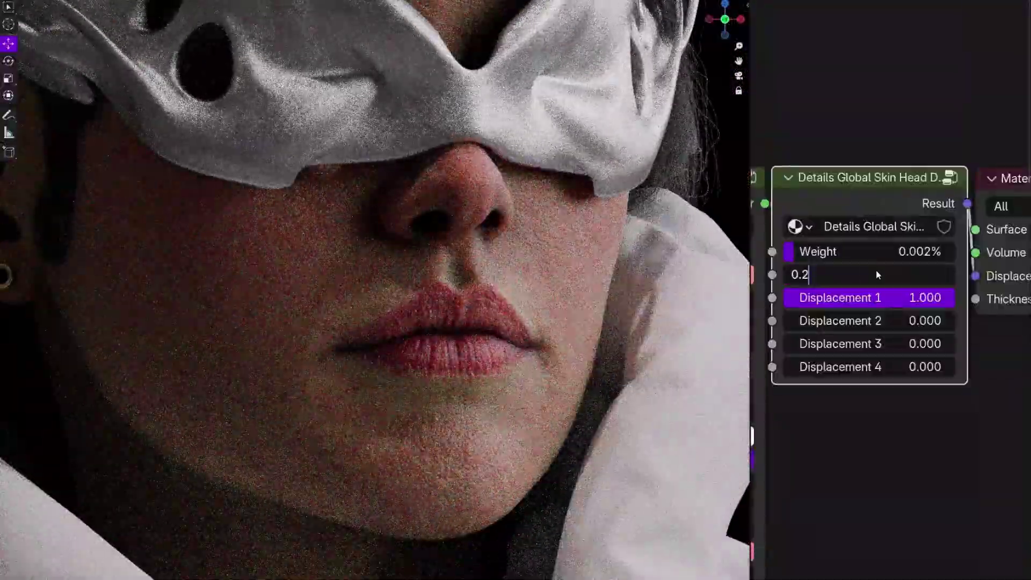
key(Return)
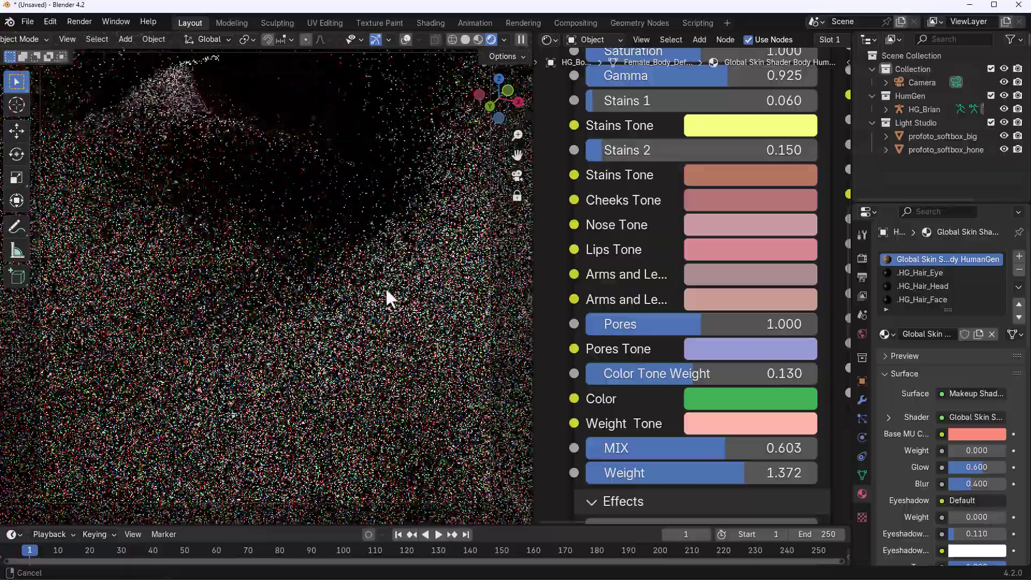
- Examine the skin detail on the example characters, the head models' UV layouts and the GlobalSkin product page
middle_drag(379, 354, 405, 398)
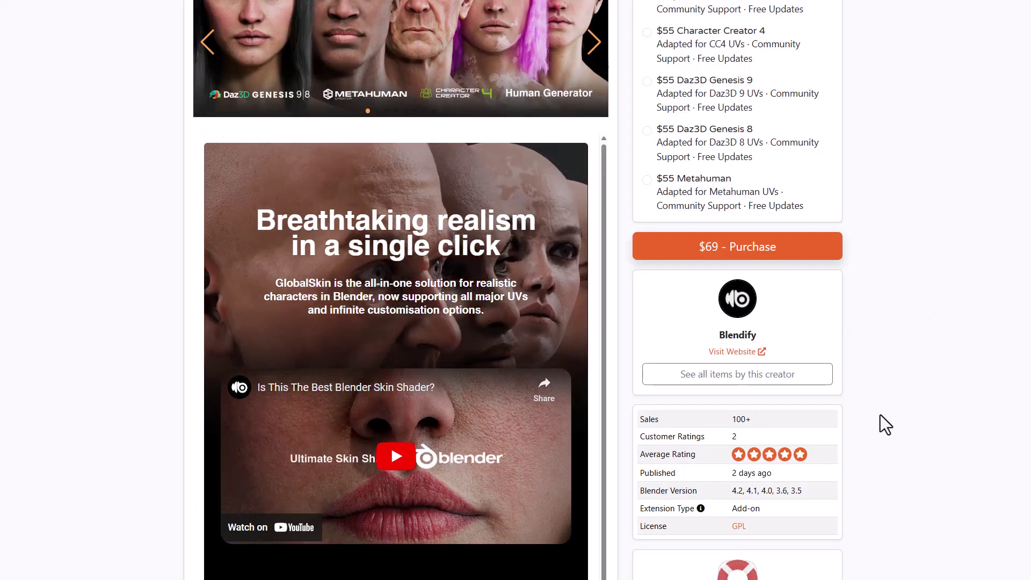
scroll(859, 415, down, 10)
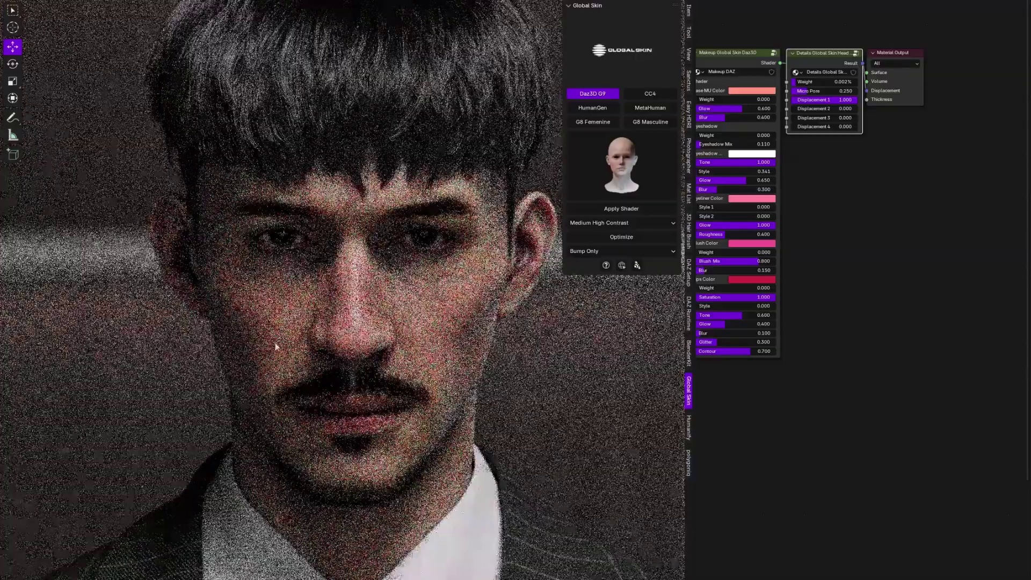
scroll(351, 292, up, 6)
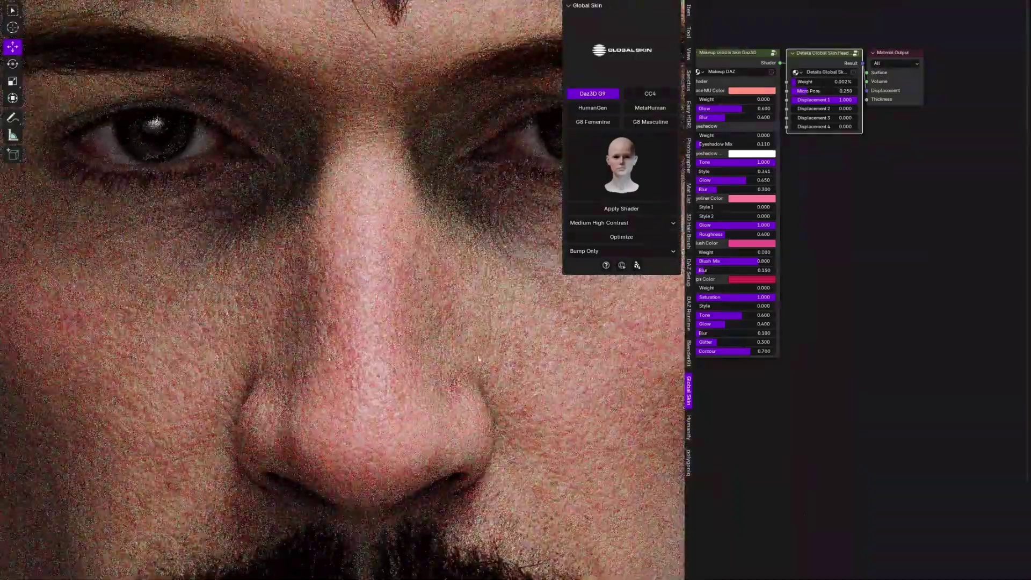
middle_drag(482, 217, 188, 388)
key(n)
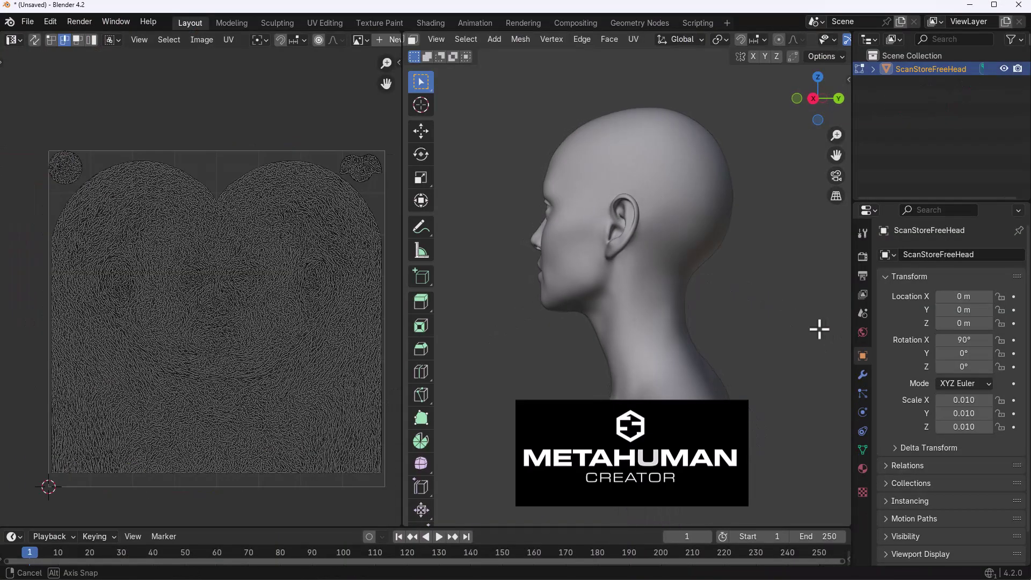
middle_drag(819, 329, 633, 320)
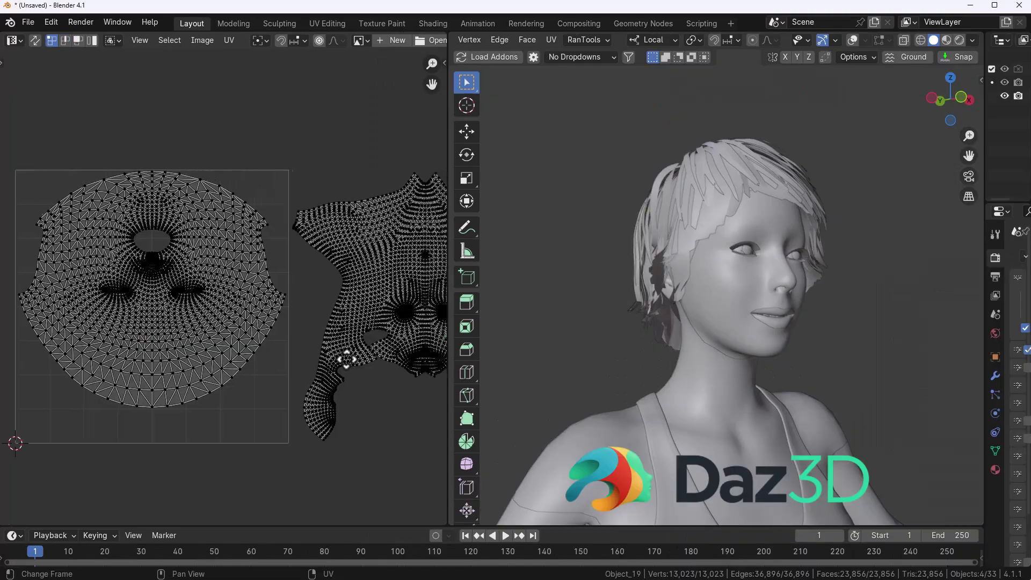
middle_drag(346, 359, 296, 350)
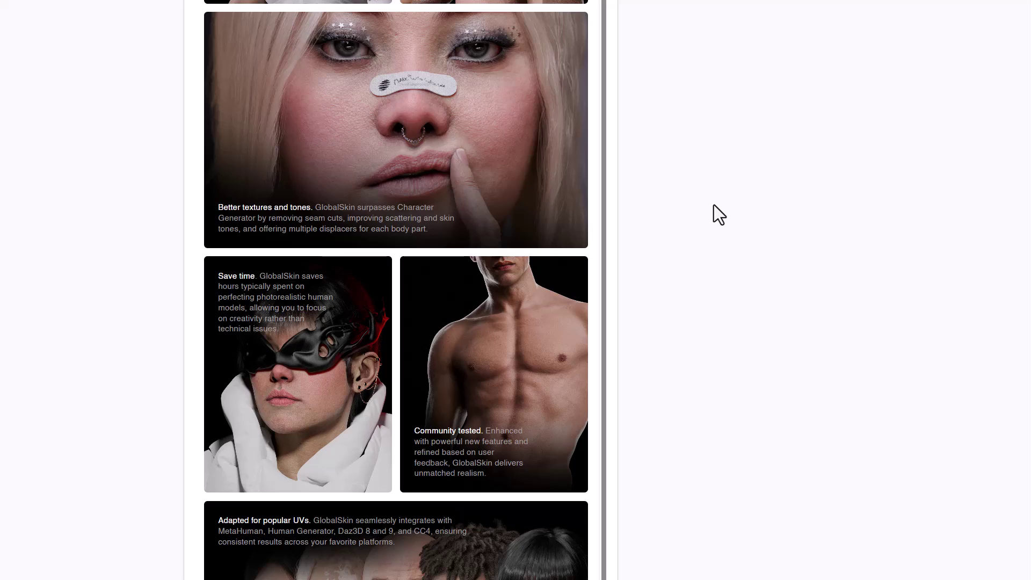
scroll(692, 225, down, 10)
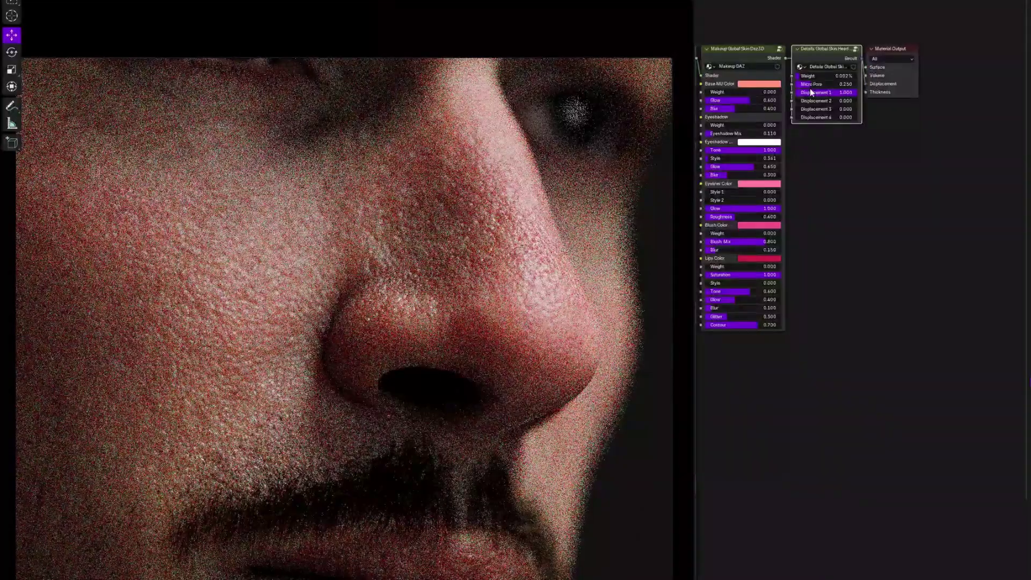
scroll(841, 193, up, 5)
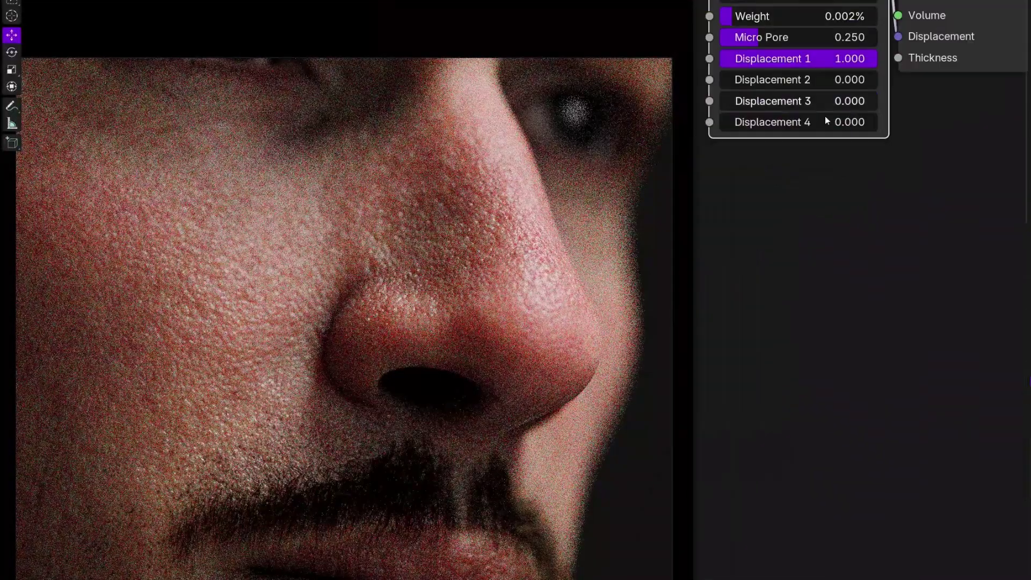
scroll(827, 120, up, 1)
middle_drag(814, 198, 844, 230)
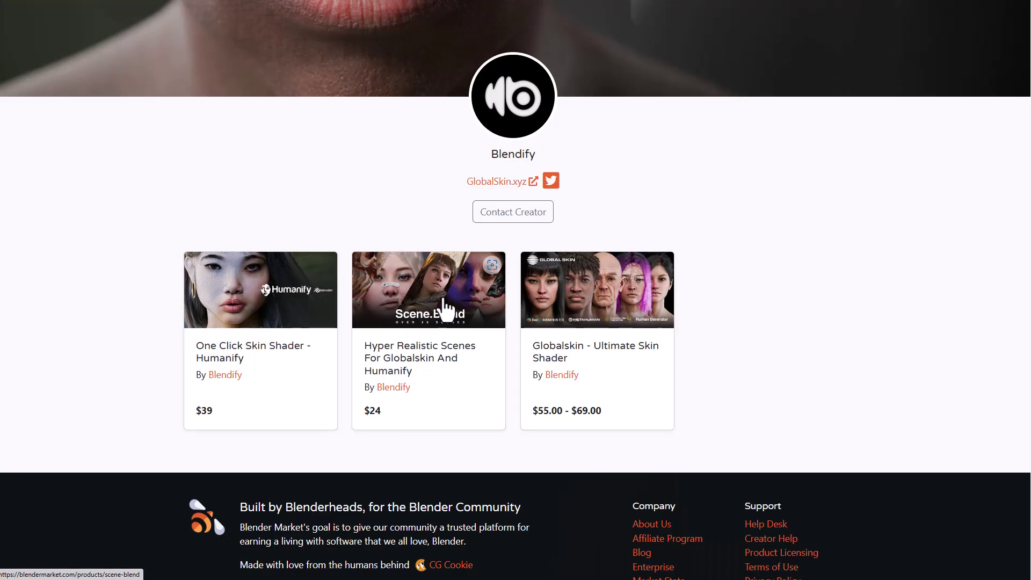
- Open the Hyper Realistic Scenes For Globalskin And Humanify product and review its scenes and the GlobalSkin features
click(445, 310)
scroll(479, 417, down, 3)
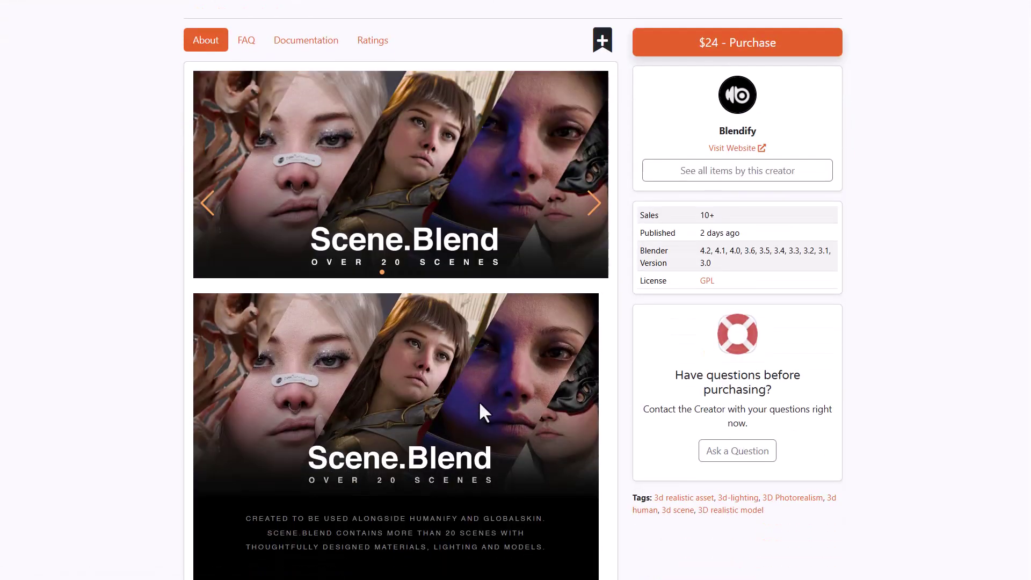
scroll(479, 405, down, 4)
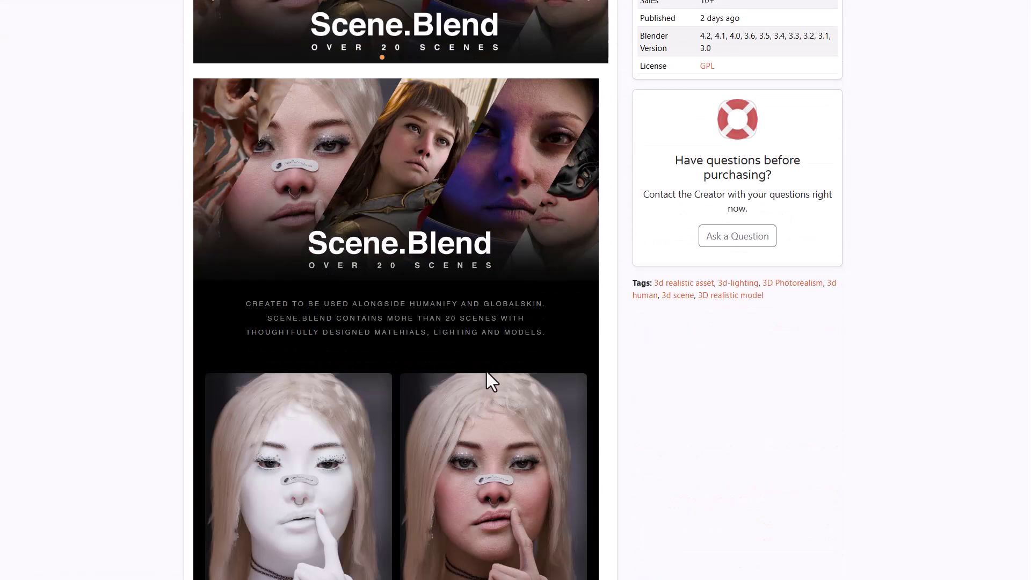
scroll(486, 371, down, 4)
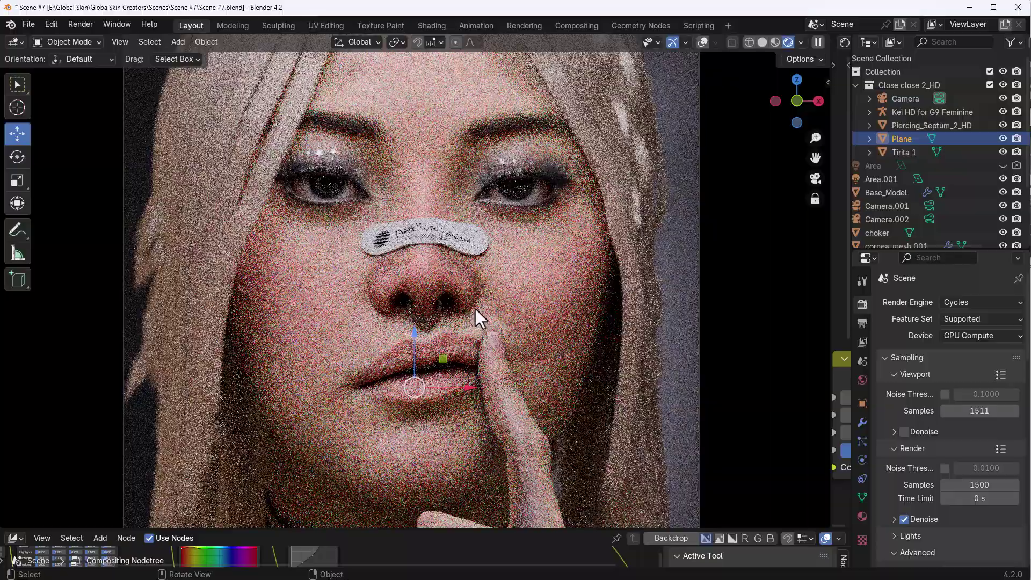
middle_drag(475, 308, 433, 333)
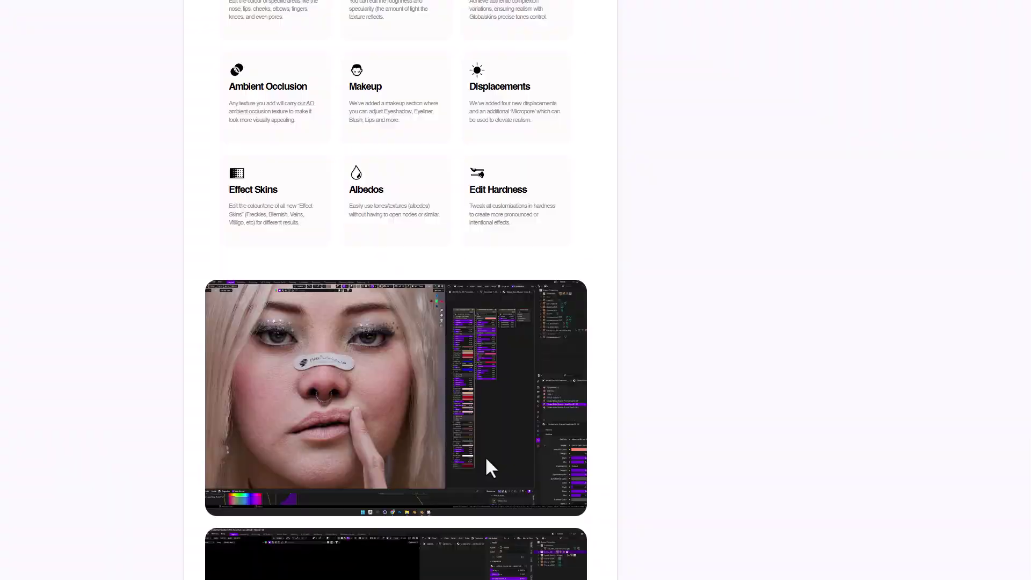
scroll(486, 460, down, 7)
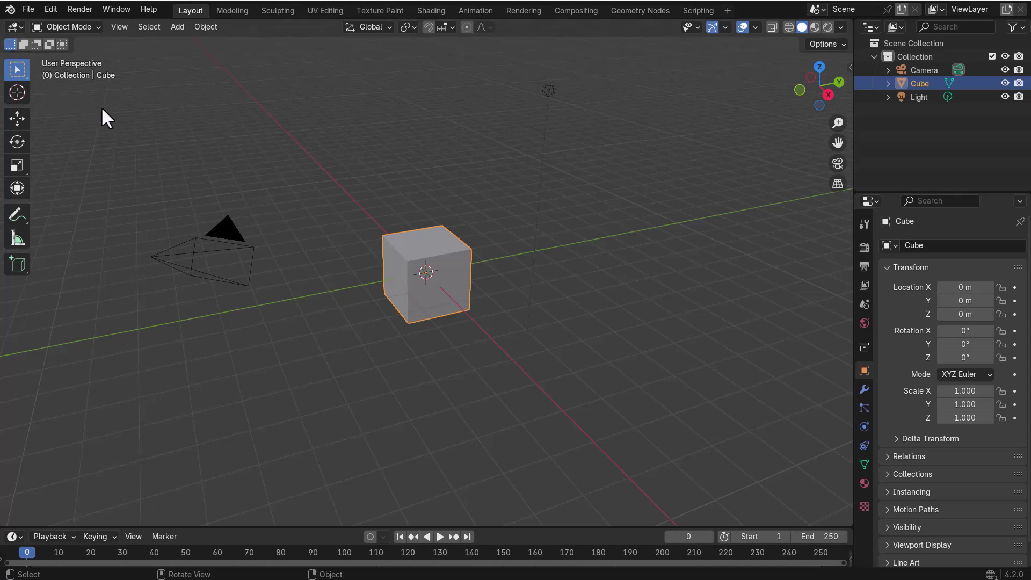
- Open the add-on preferences in Blender 4.2 and move the preferences window over the viewport
click(51, 9)
click(86, 180)
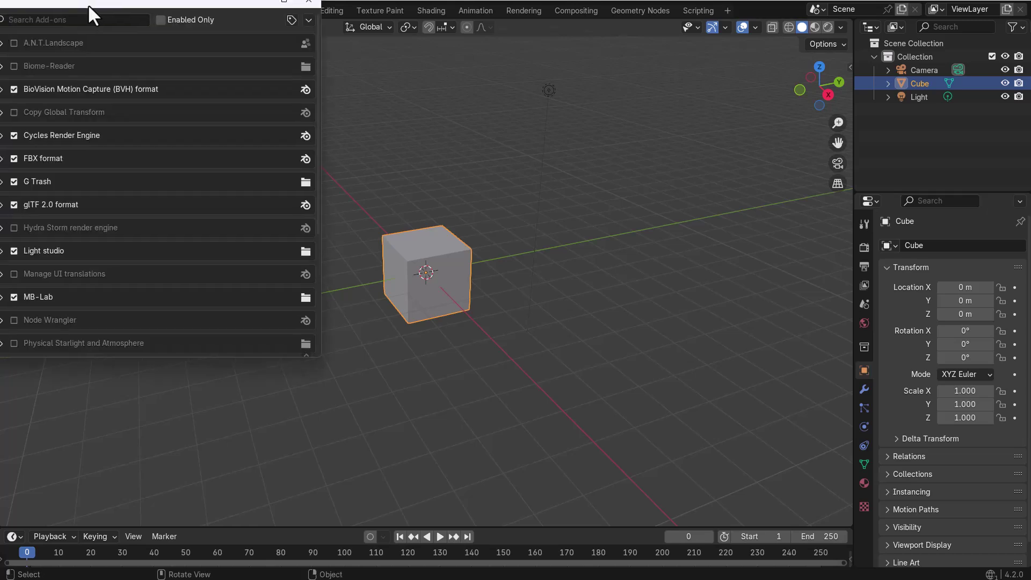
drag(89, 4, 400, 56)
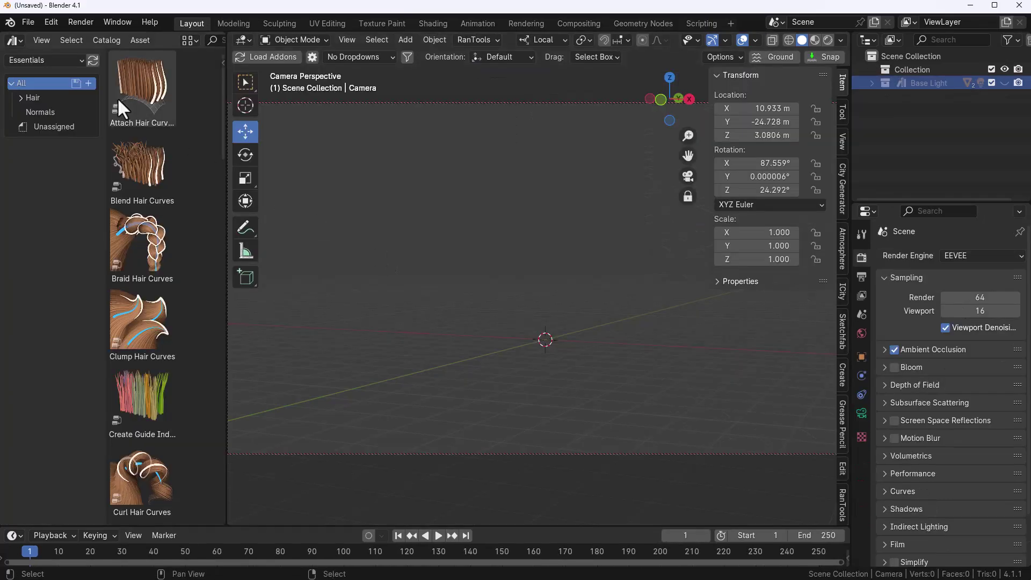
- Switch to Blender 4.1, open its preferences over the viewport and show the add-on settings
click(50, 22)
click(93, 193)
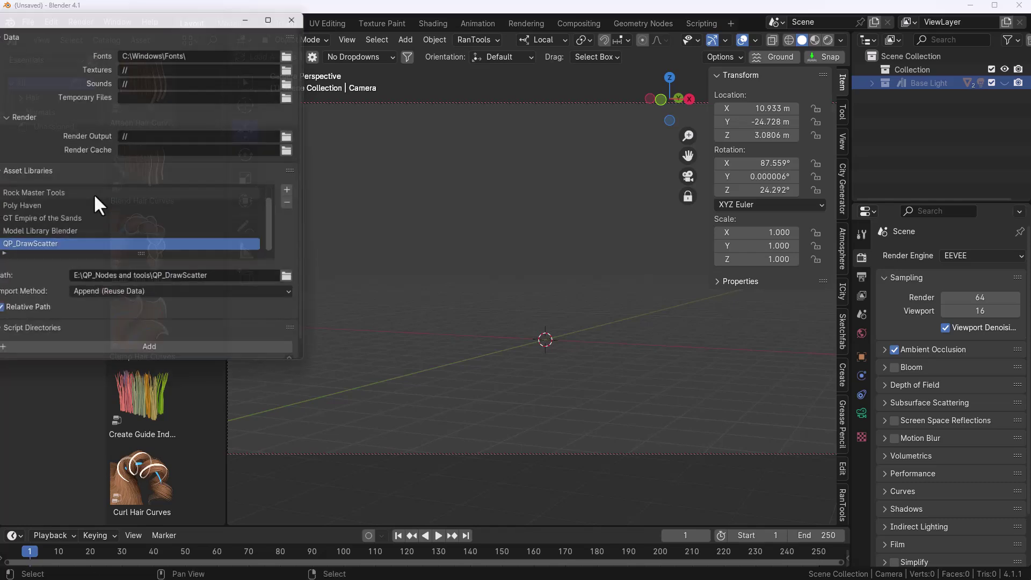
drag(104, 12, 462, 82)
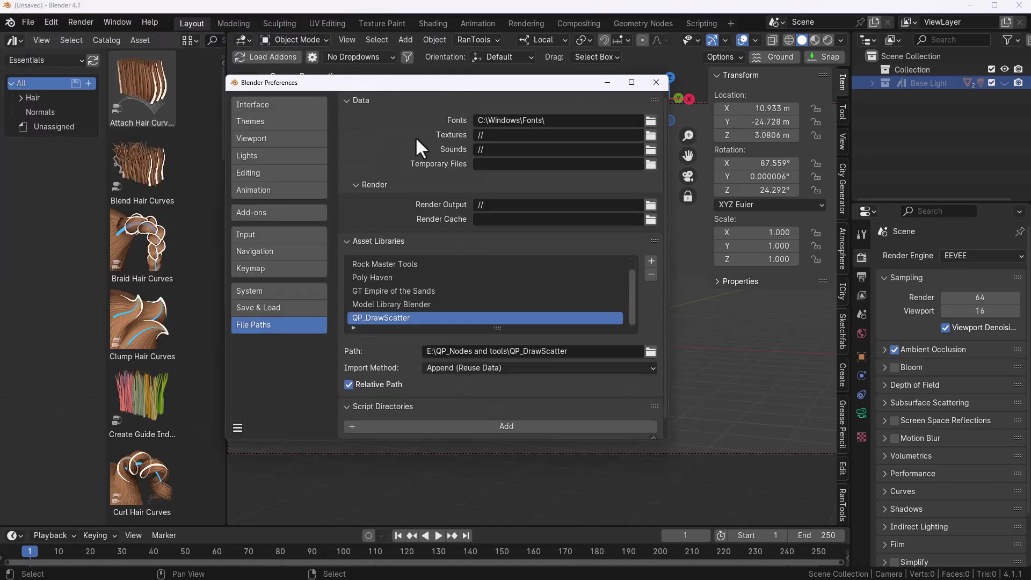
click(267, 213)
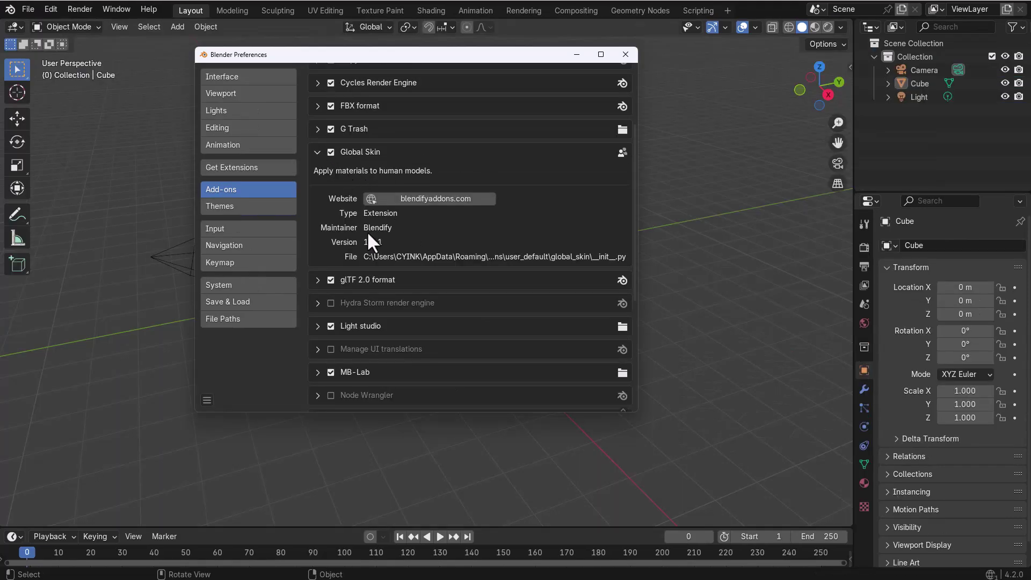
- Save the Blender 4.2 preferences with the Global Skin add-on enabled
click(207, 400)
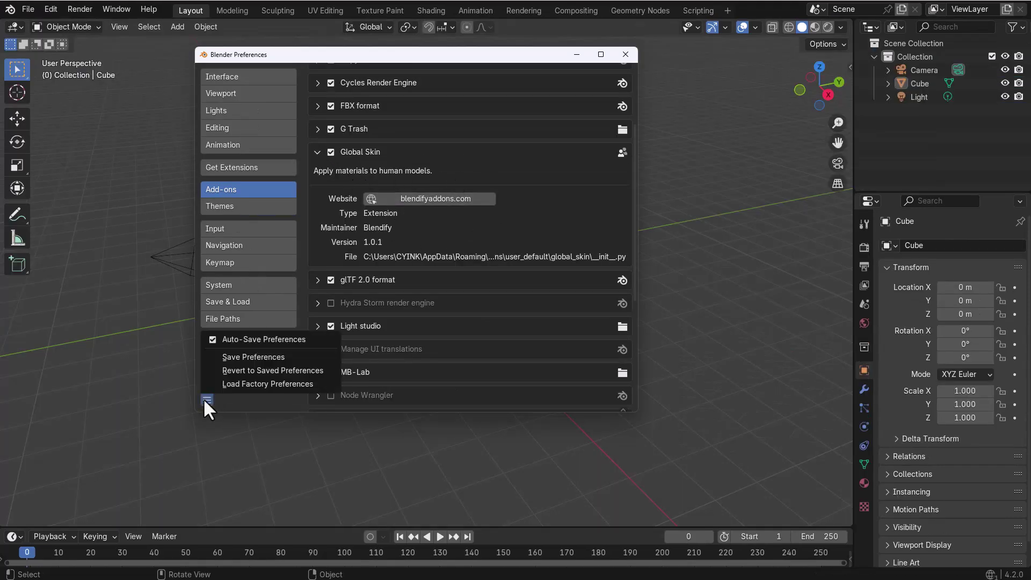
click(237, 360)
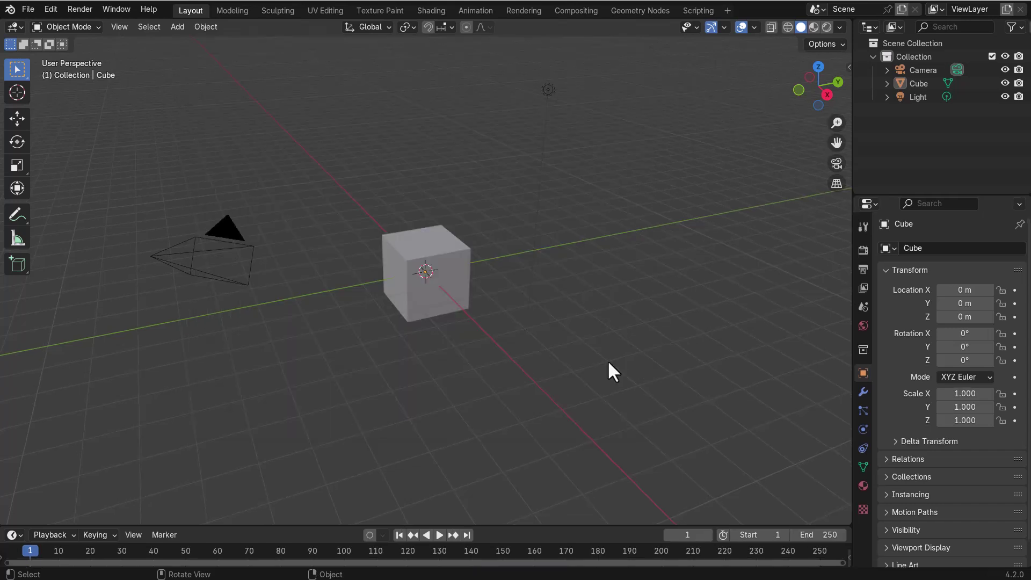
- Browse the Global Skin shader previews for the Daz3D G9, CC4, HumanGen and MetaHuman character types
key(n)
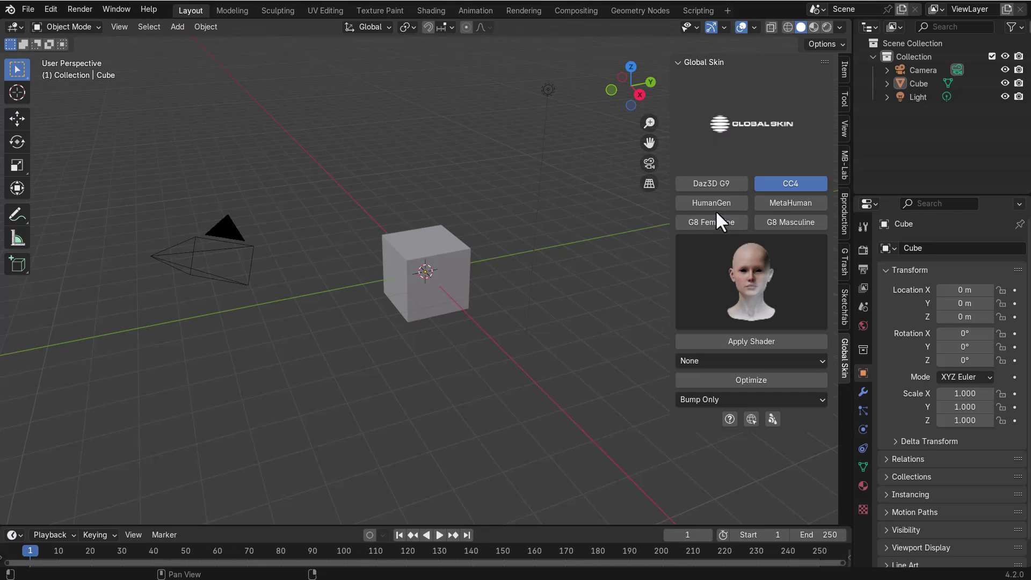
click(773, 181)
click(701, 202)
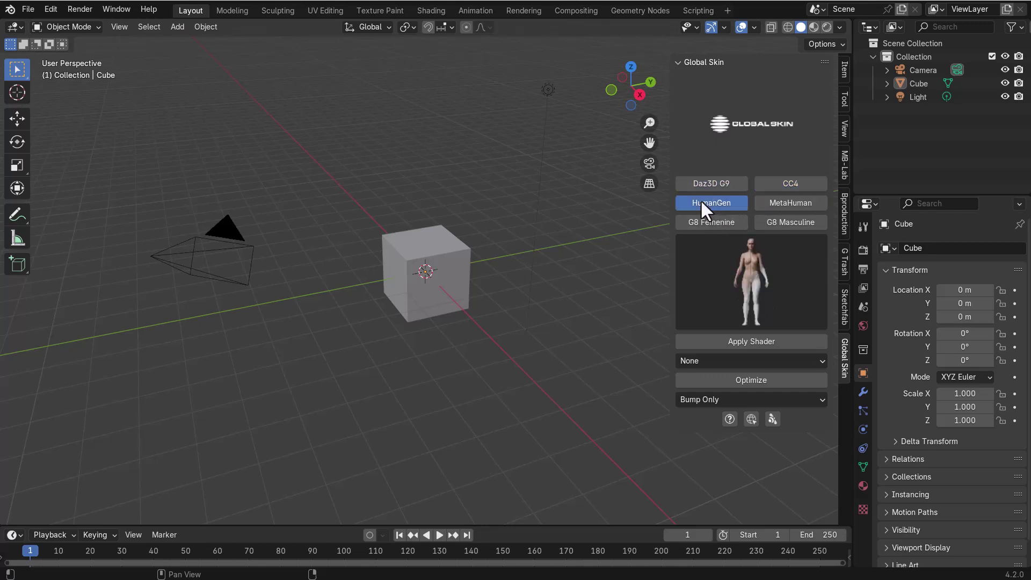
click(733, 289)
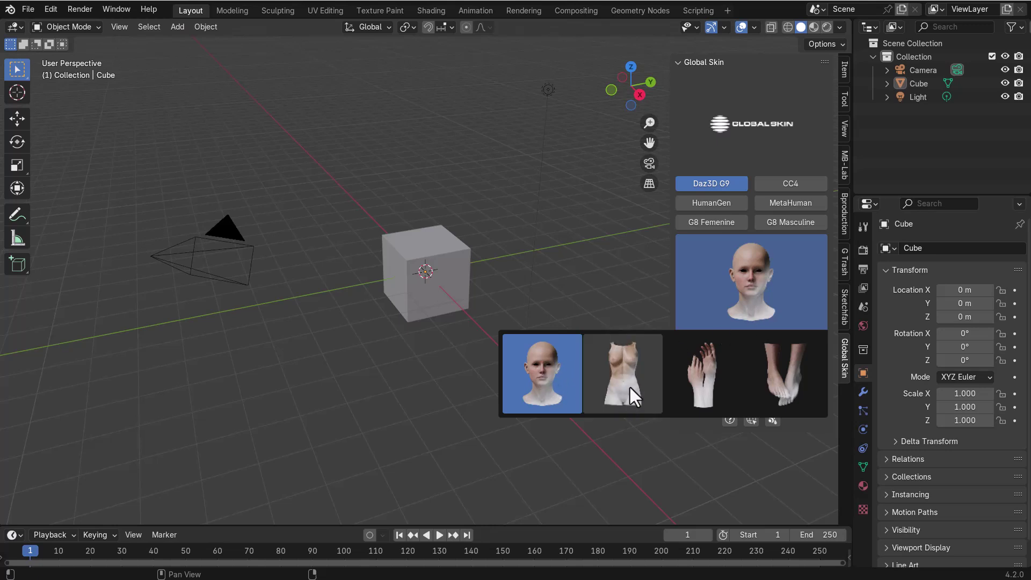
click(715, 201)
click(771, 186)
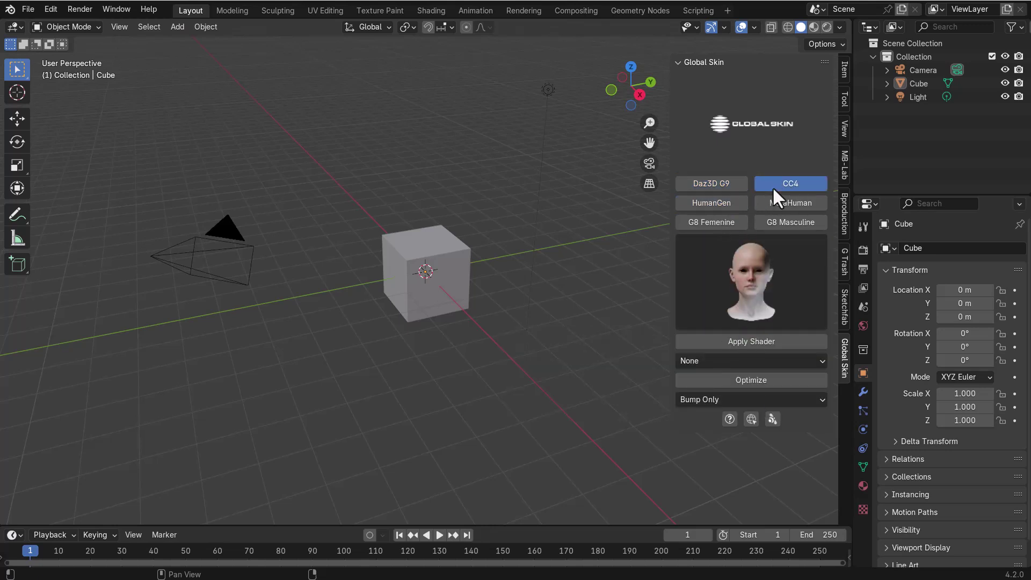
click(762, 285)
click(722, 202)
click(740, 271)
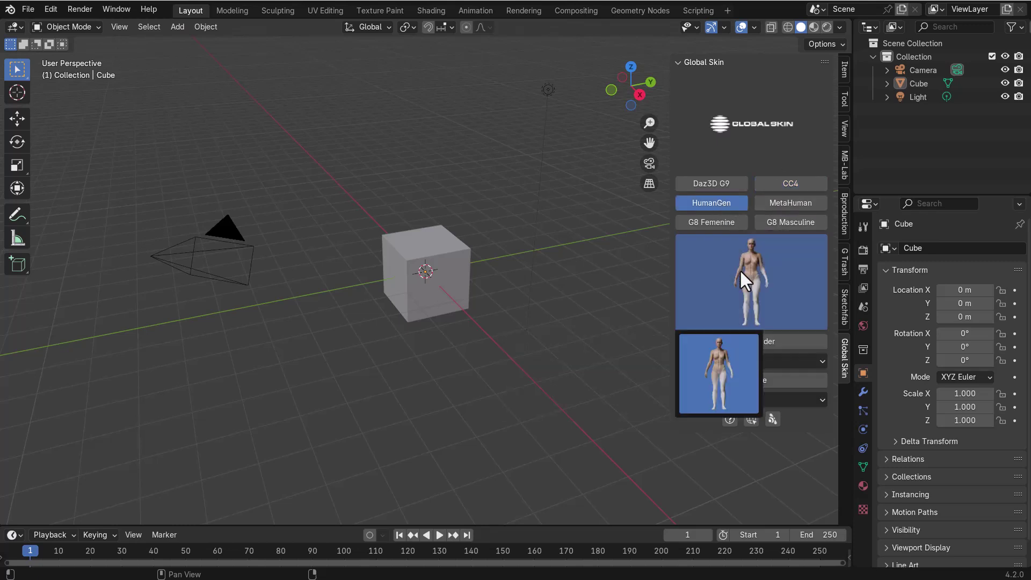
click(785, 202)
click(748, 284)
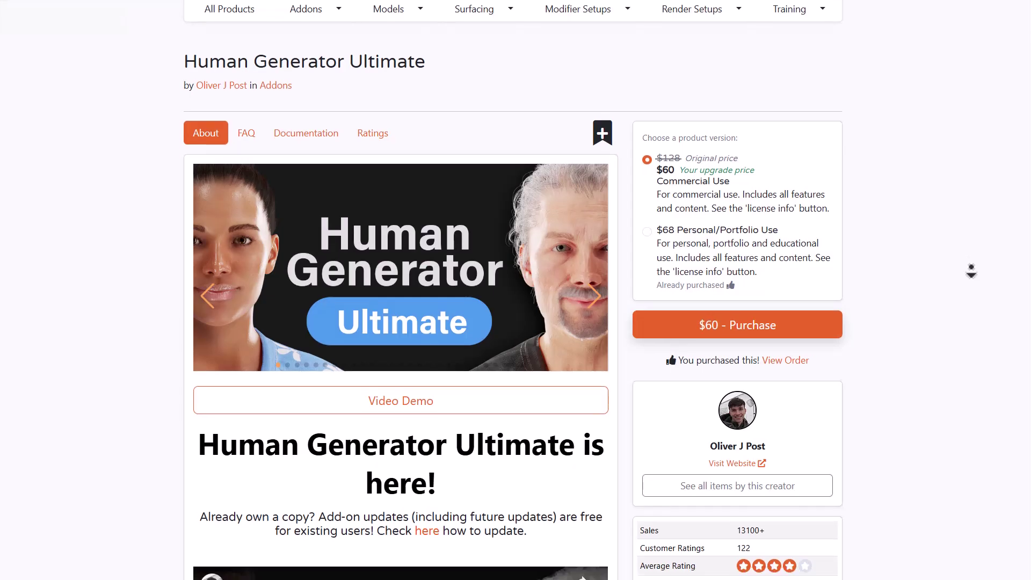
- Review the Human Generator Ultimate product page, including its versions, details and release trailer
scroll(971, 271, down, 5)
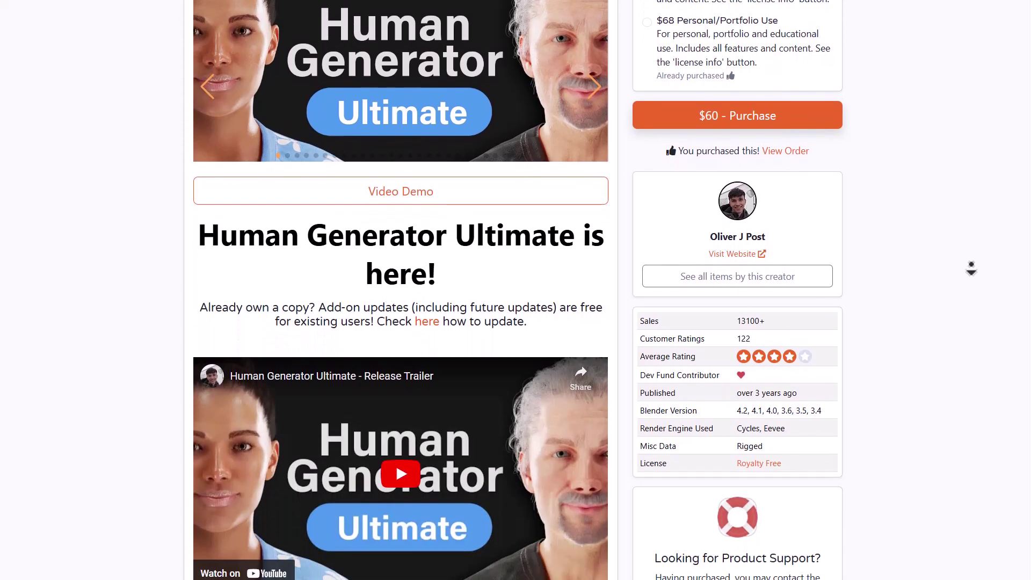
scroll(970, 269, down, 5)
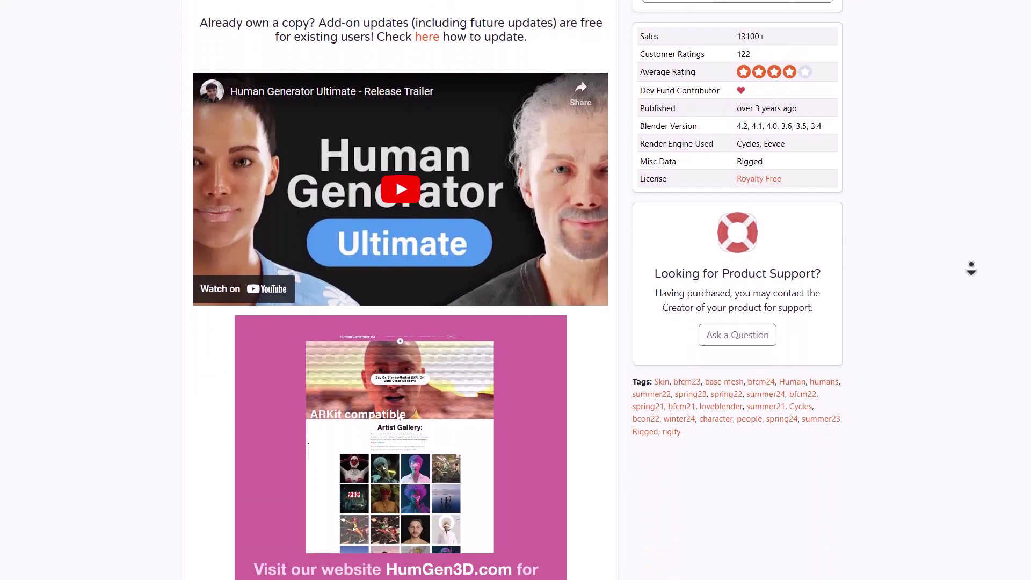
scroll(971, 269, down, 1)
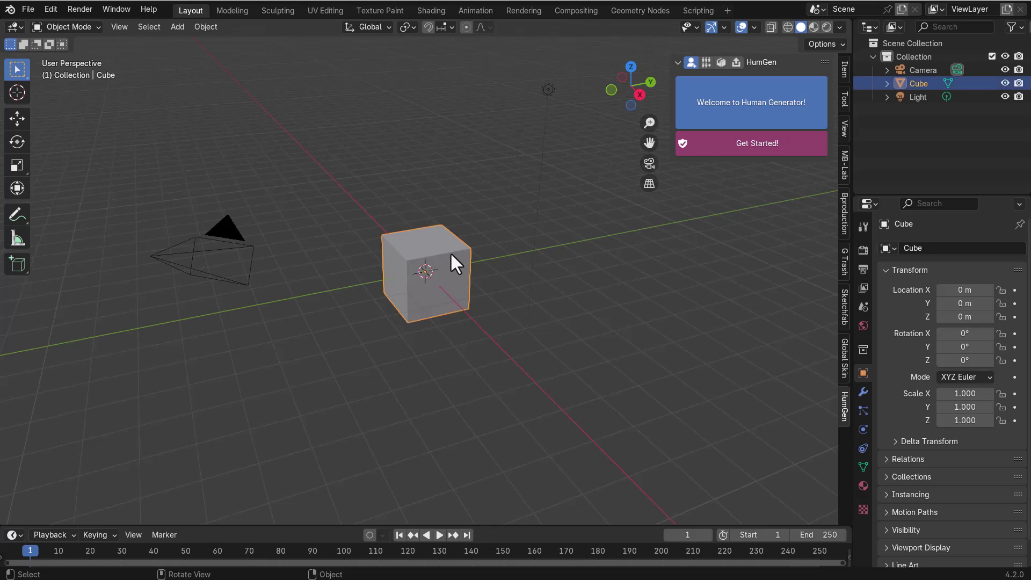
- Delete the default cube and choose the female Asian 5 preset as the starting human in Human Generator
key(Delete)
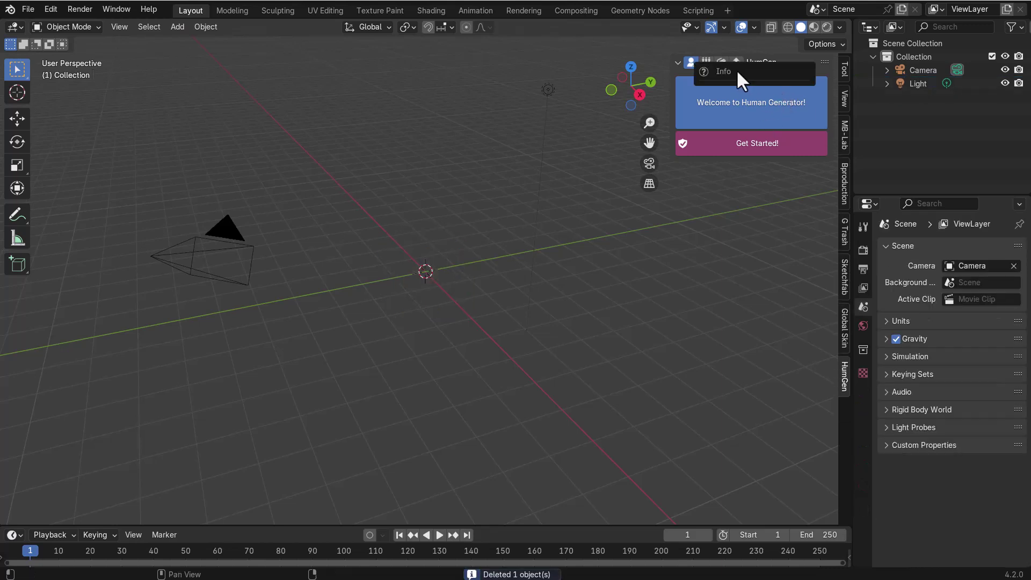
click(714, 142)
click(761, 173)
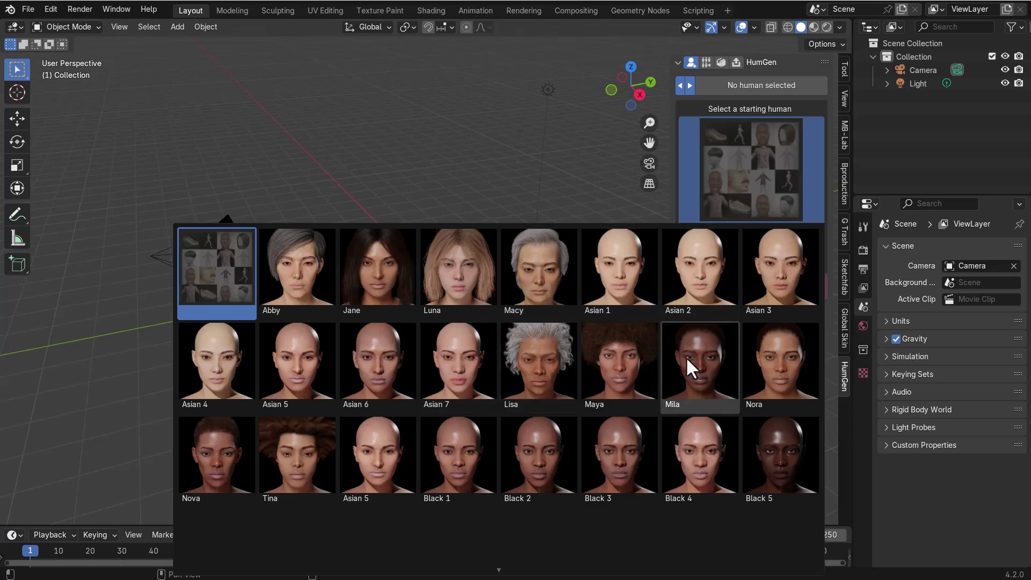
click(381, 446)
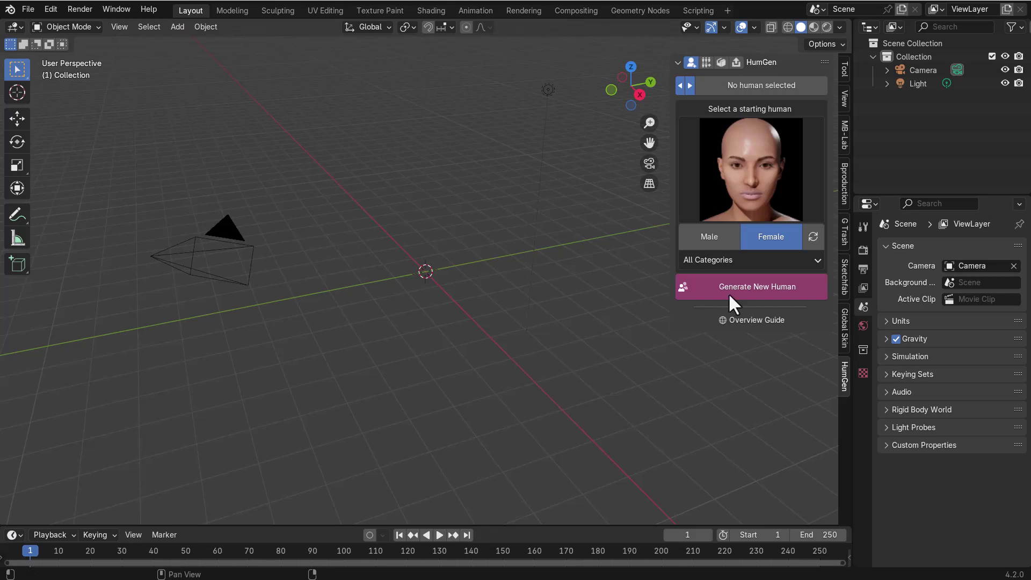
- Generate the new human from the chosen preset and give it a slicked-back hairstyle from the head hair library
click(775, 288)
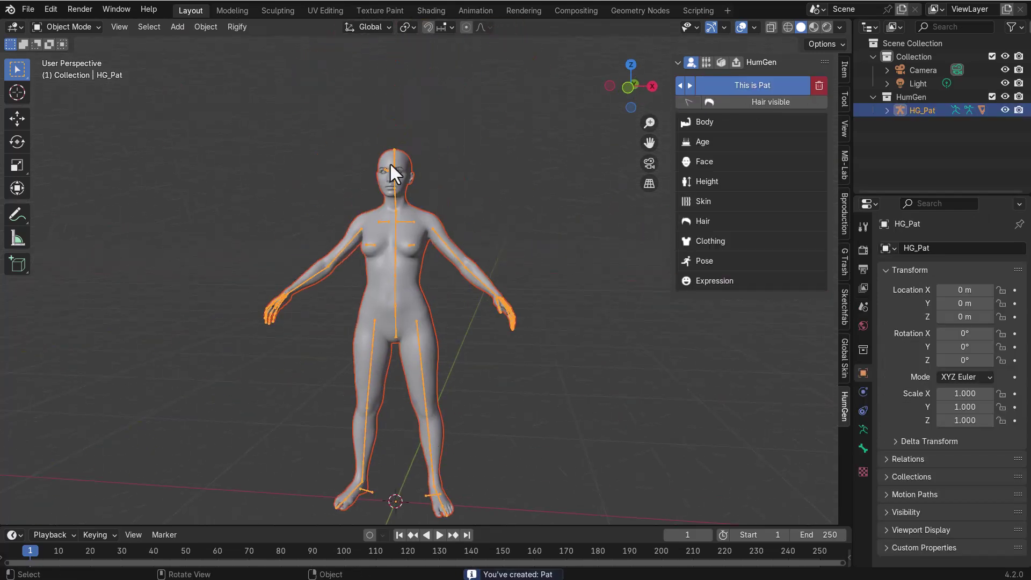
click(750, 221)
click(750, 222)
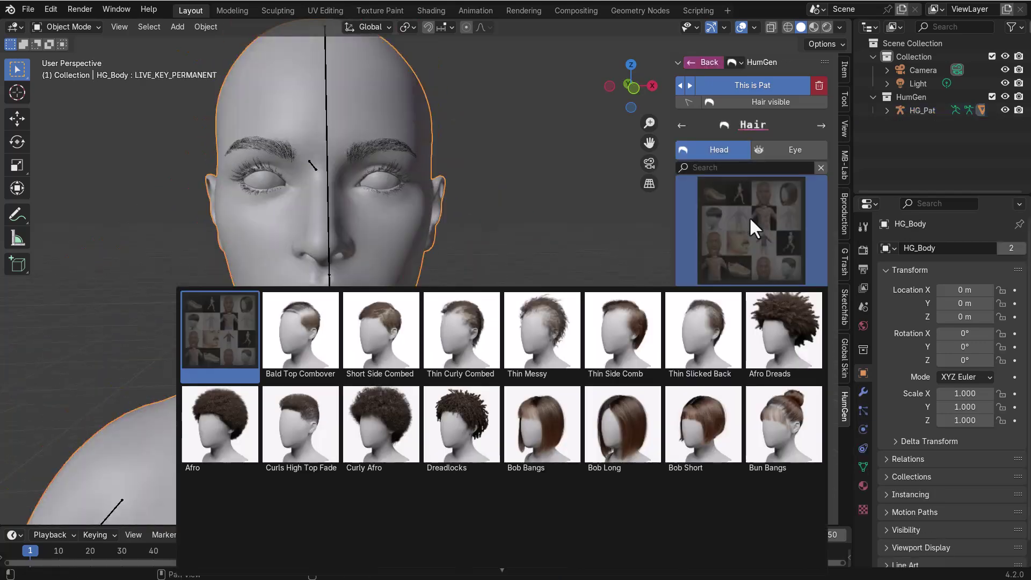
scroll(475, 505, down, 2)
click(586, 518)
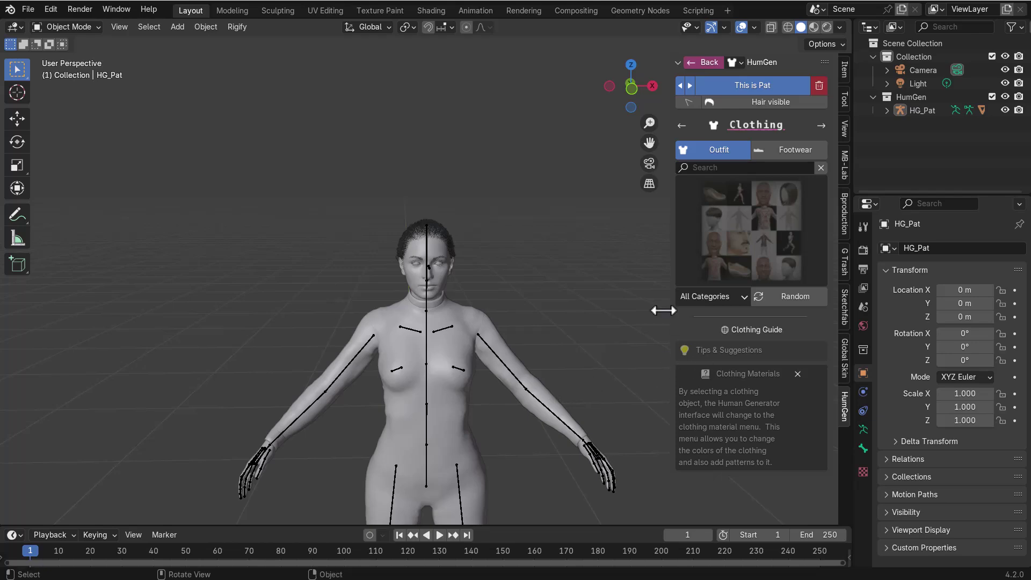
- Apply a leaping pose with raised arms from the Human Generator pose library to the character
click(736, 62)
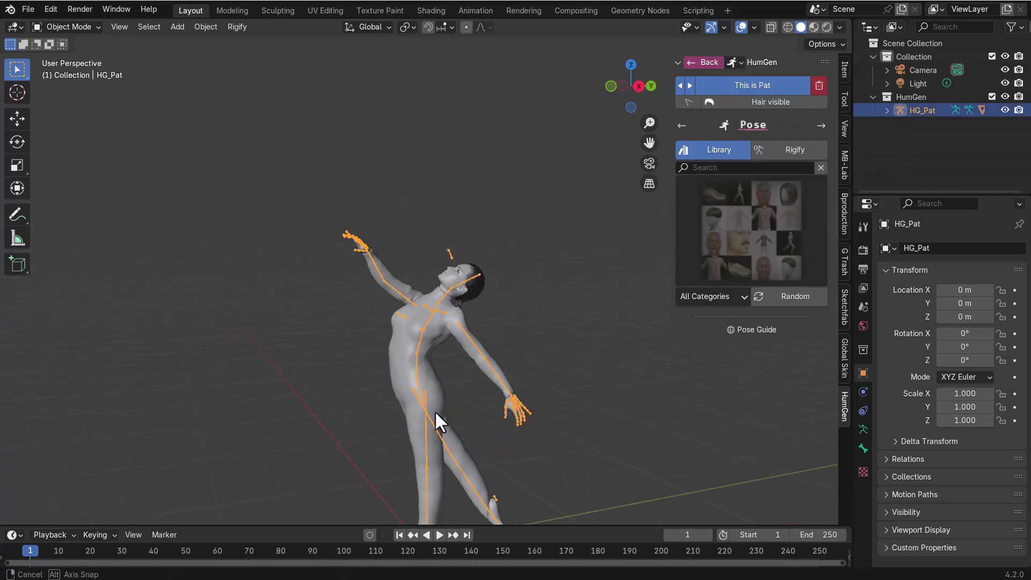
click(751, 230)
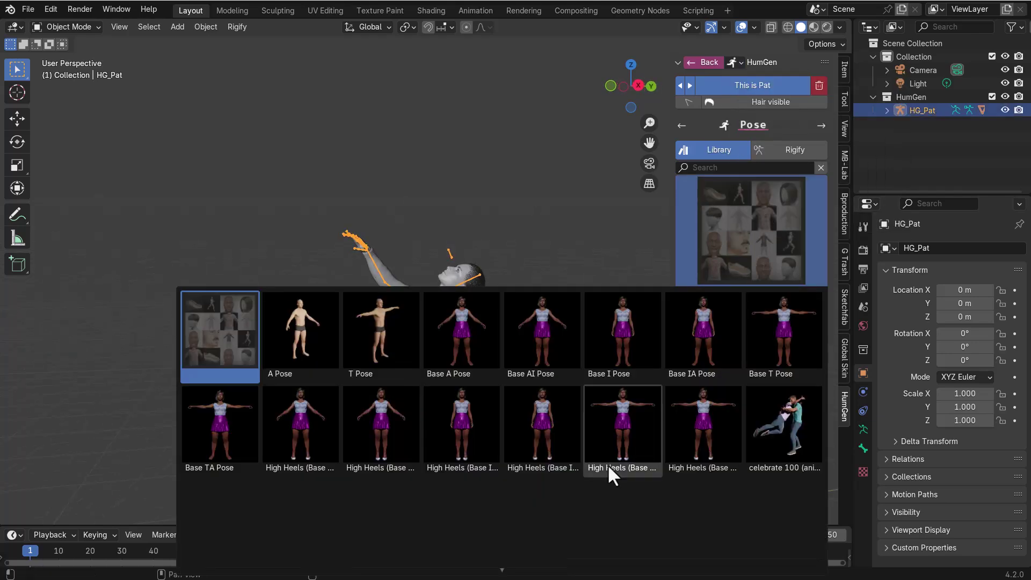
scroll(469, 398, down, 2)
click(397, 379)
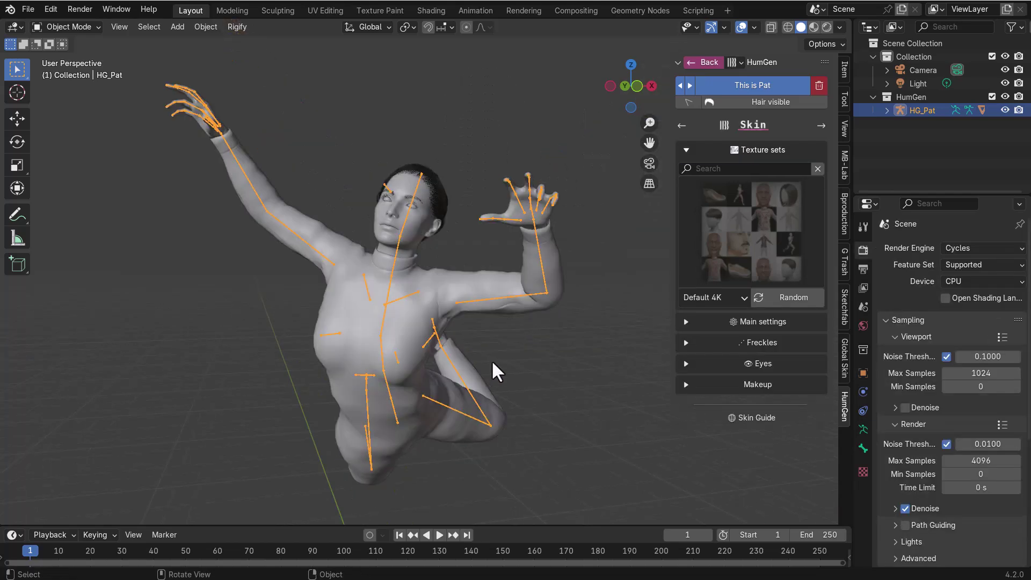
- Set the Cycles render device to GPU Compute and show the viewport in Rendered shading
click(742, 231)
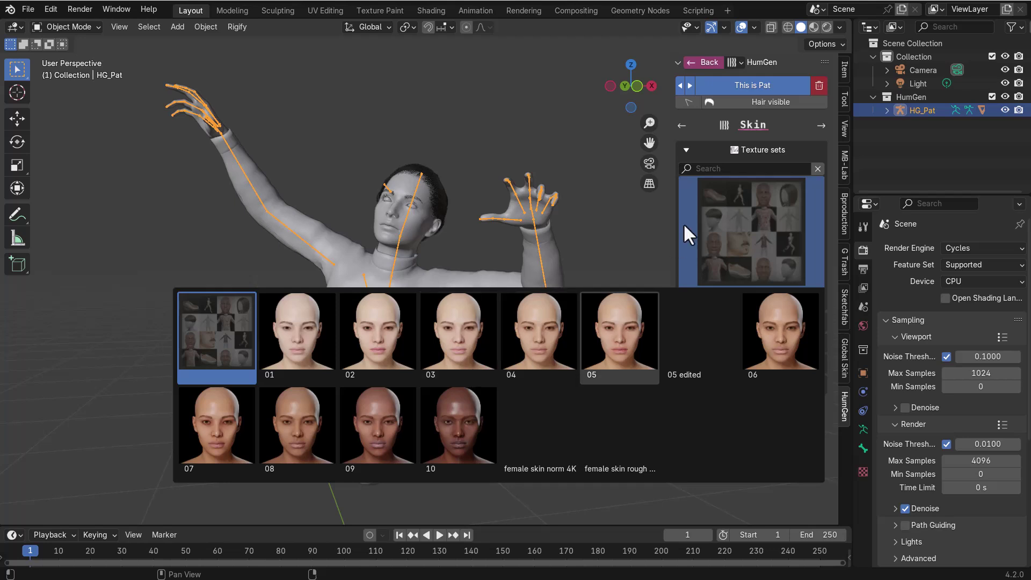
click(987, 280)
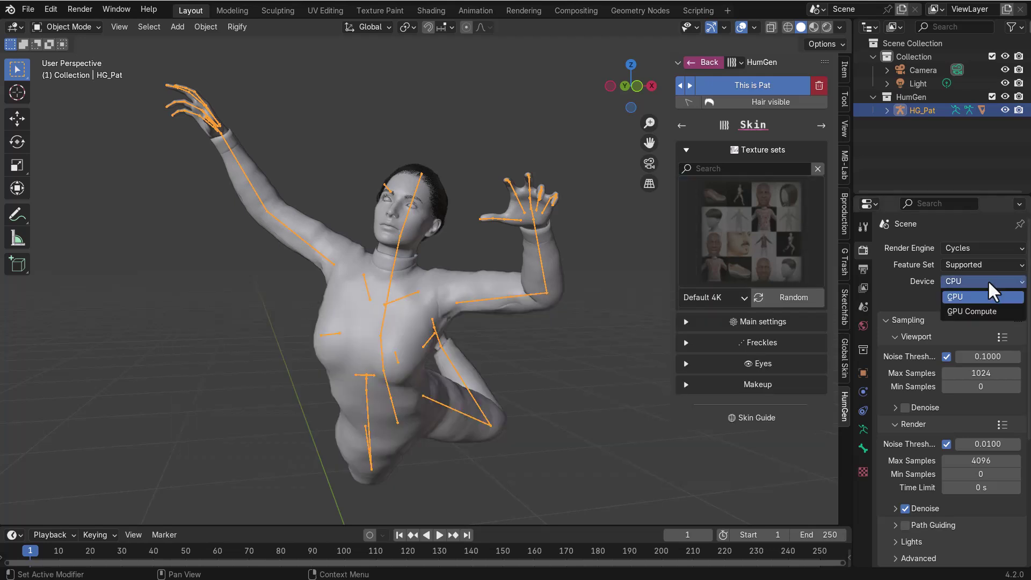
click(987, 307)
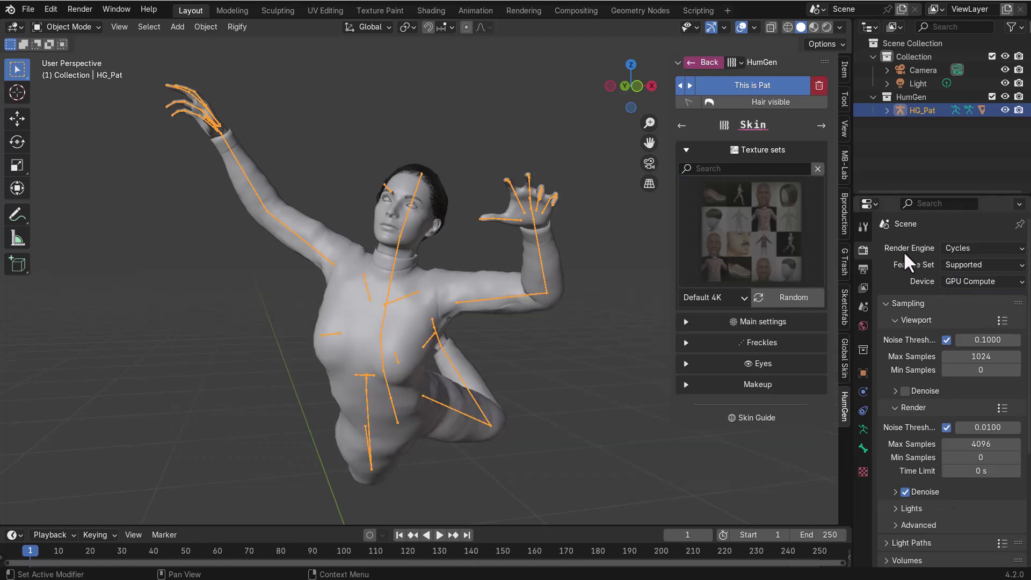
click(826, 27)
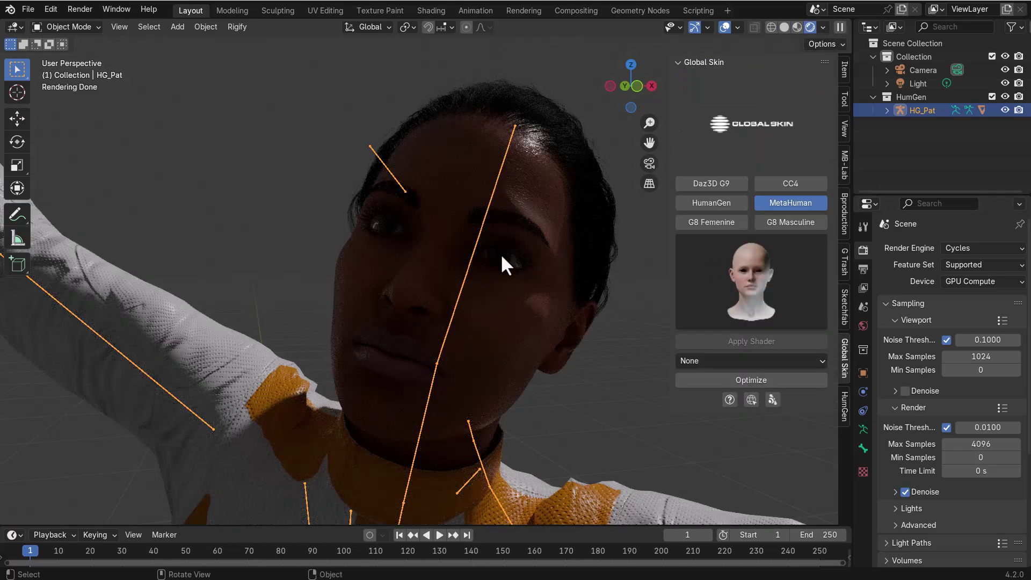
- Light the character with the profoto_softbox_honeycomb_big and profoto_softbox_big lights from Light Studio
scroll(497, 251, down, 10)
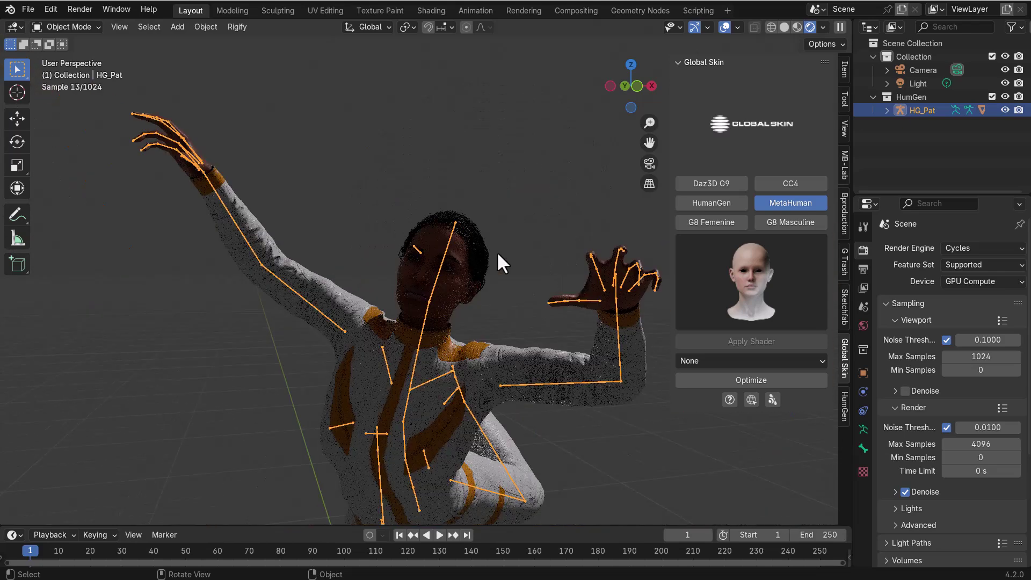
middle_drag(497, 253, 467, 271)
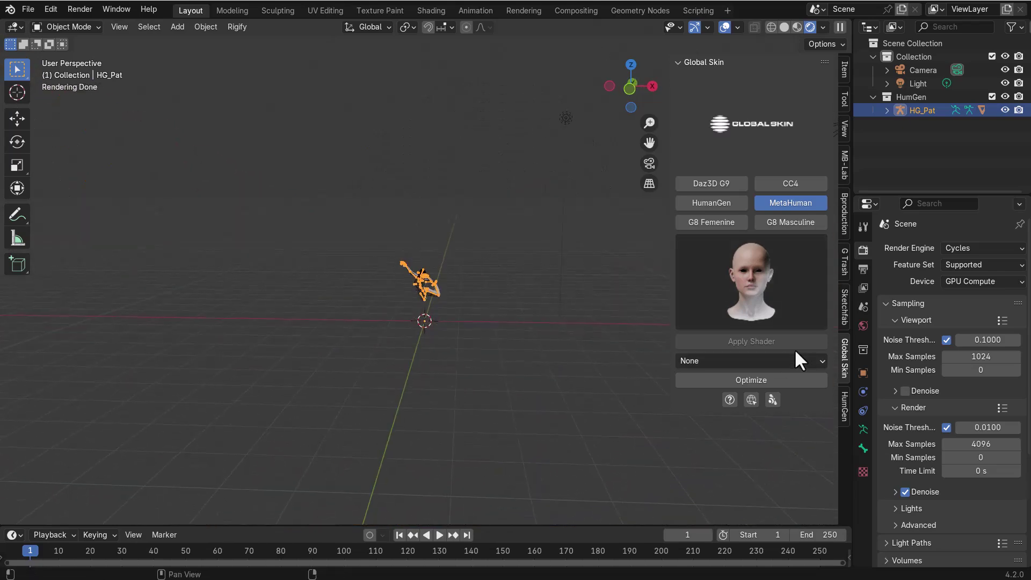
click(840, 225)
click(743, 84)
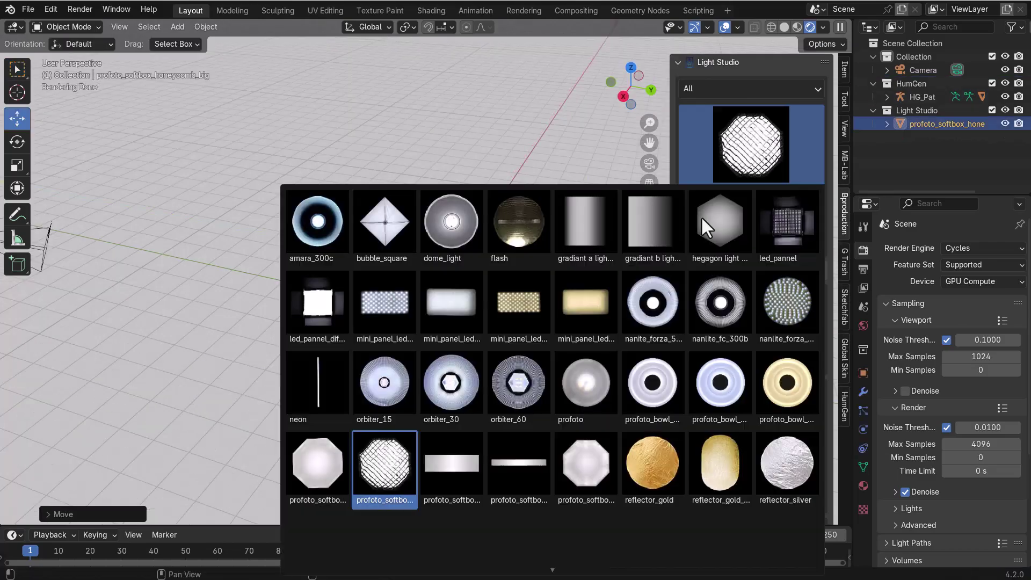
click(340, 488)
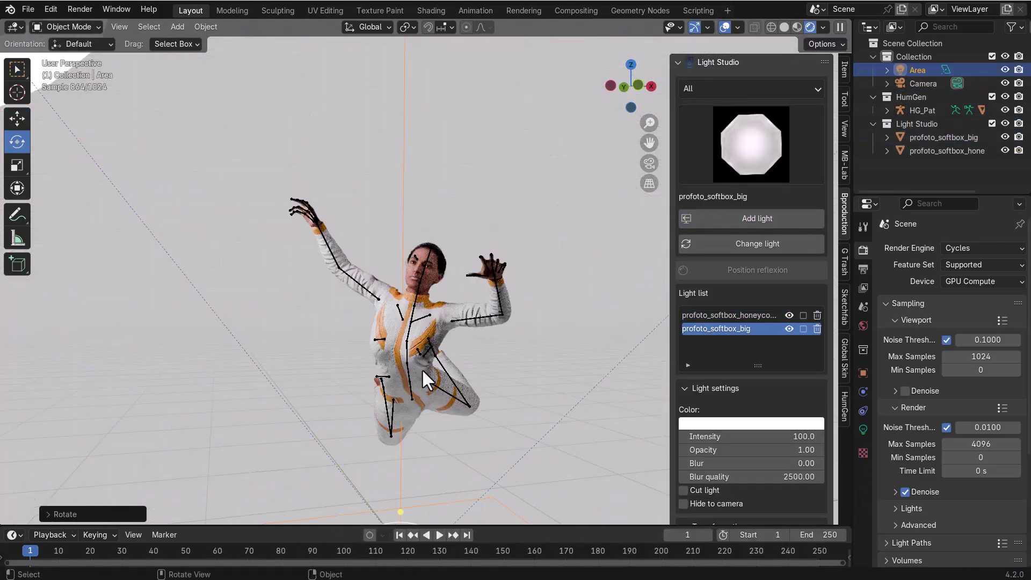
click(568, 251)
- Select the character's body mesh and choose the HumanGen character type in Global Skin
scroll(417, 233, up, 5)
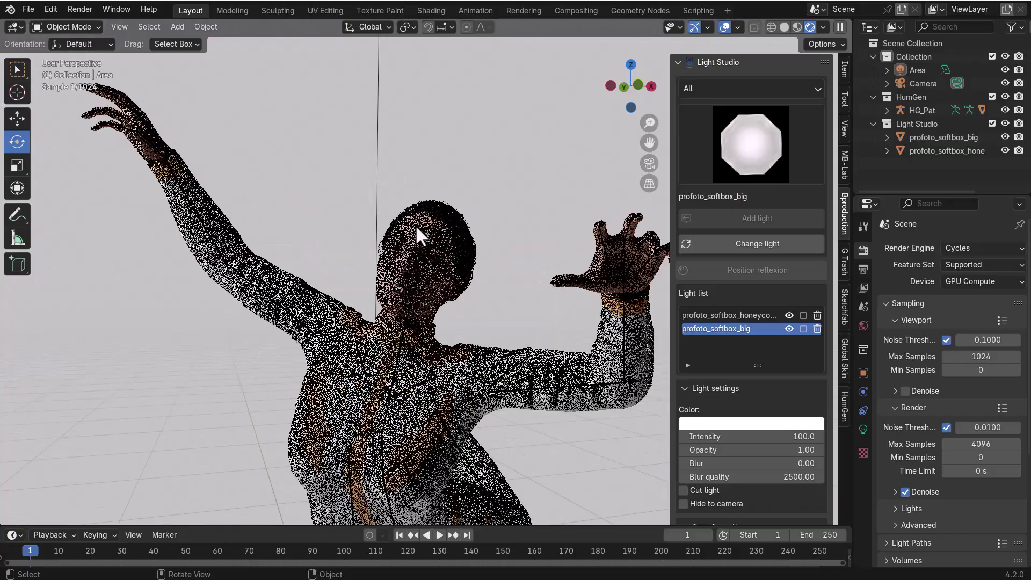
scroll(425, 258, up, 6)
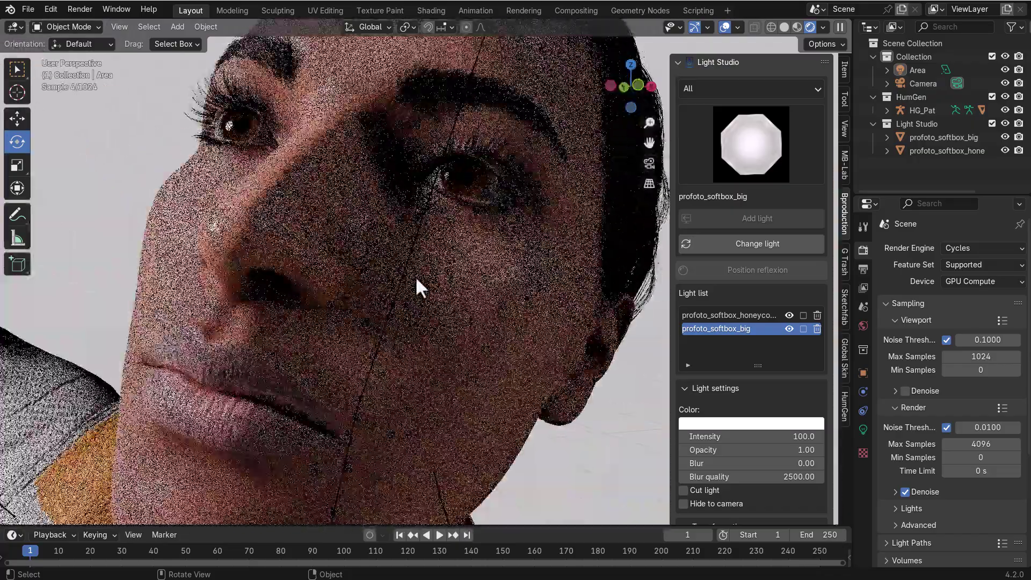
scroll(416, 280, up, 4)
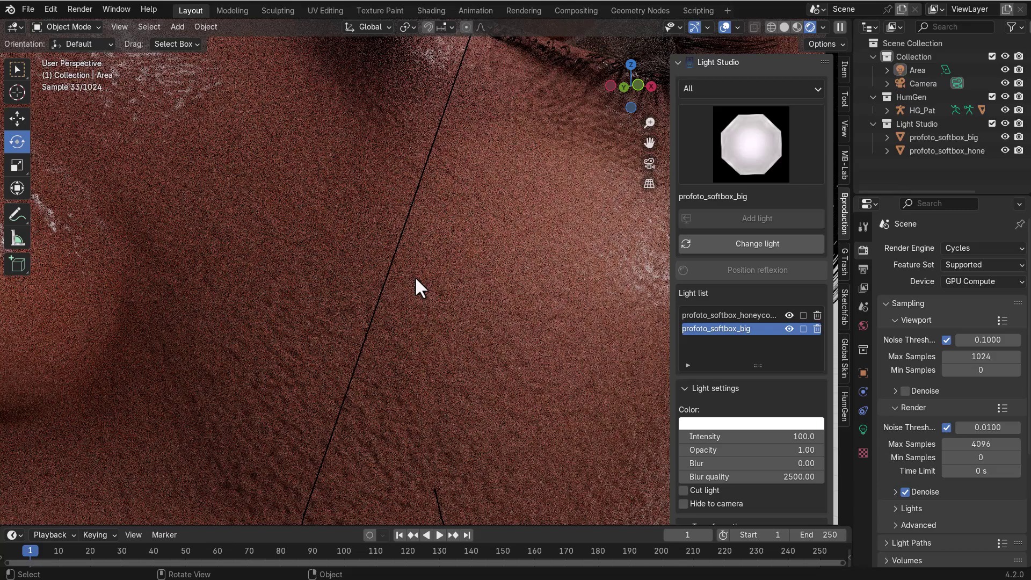
scroll(416, 279, down, 8)
scroll(414, 288, up, 3)
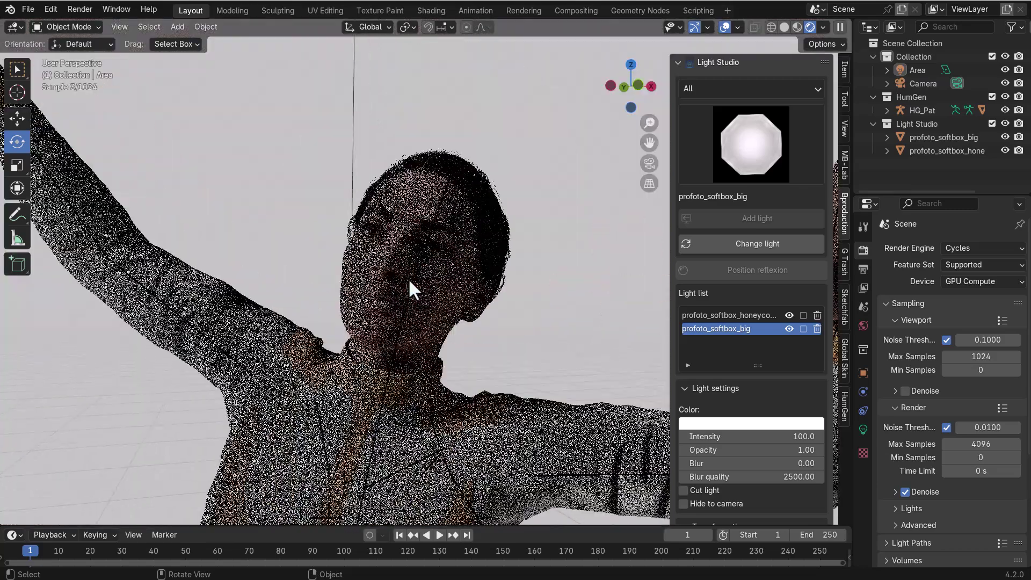
click(431, 289)
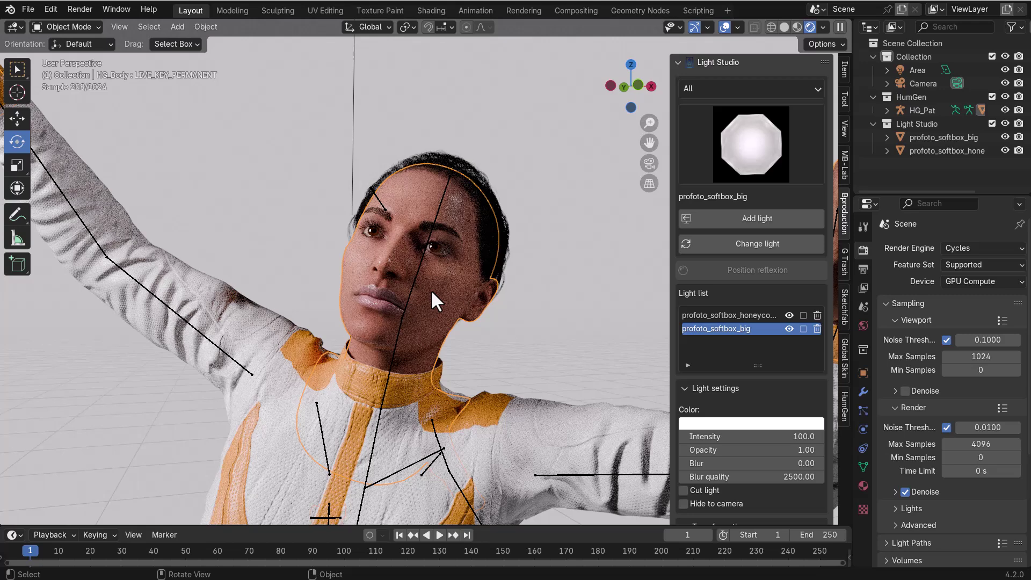
click(843, 359)
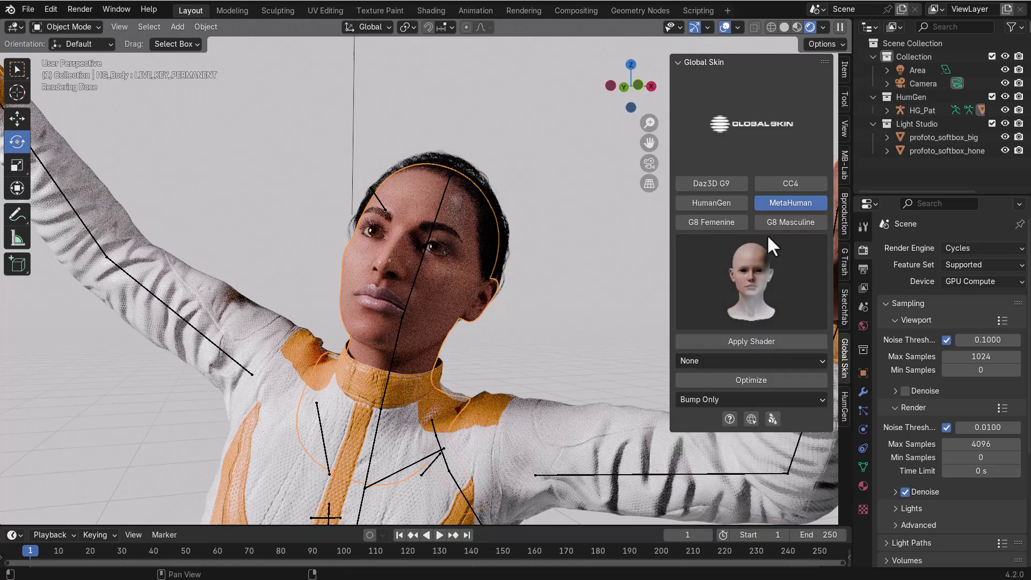
click(720, 203)
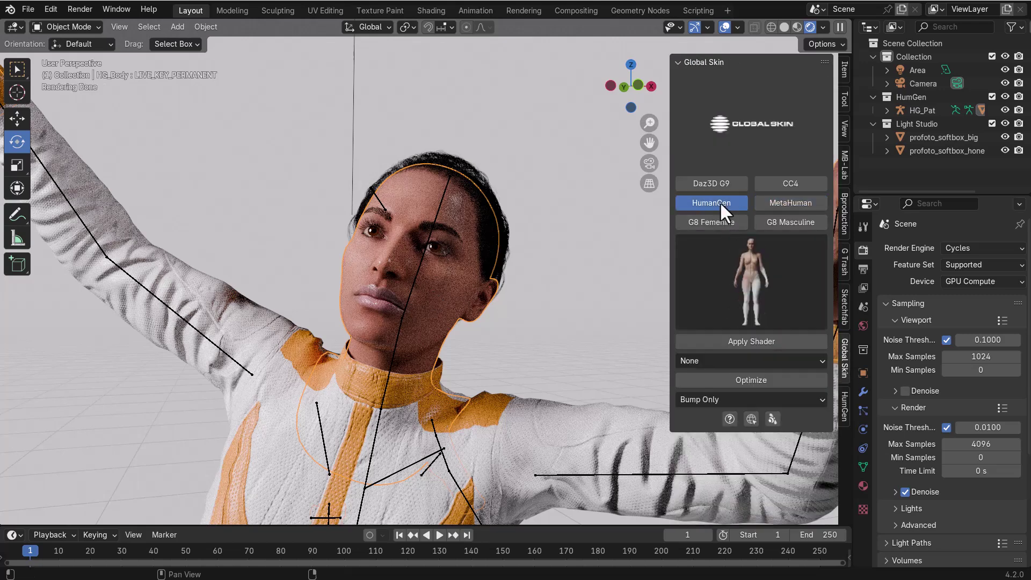
click(740, 282)
click(721, 344)
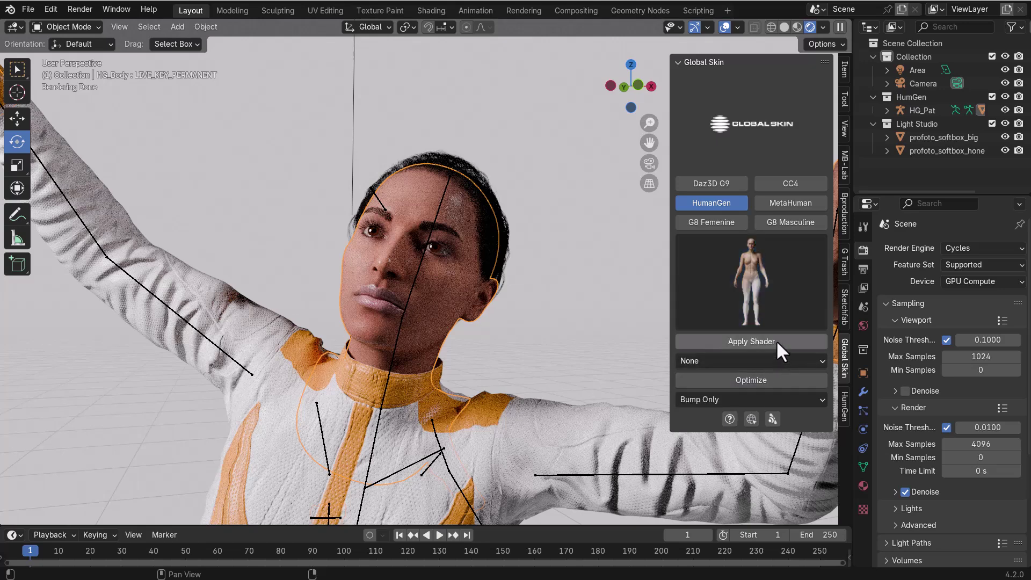
- Set the displacement method to Displacement and Bump and apply the HumanGen shader to the body with the look kept at None
click(751, 397)
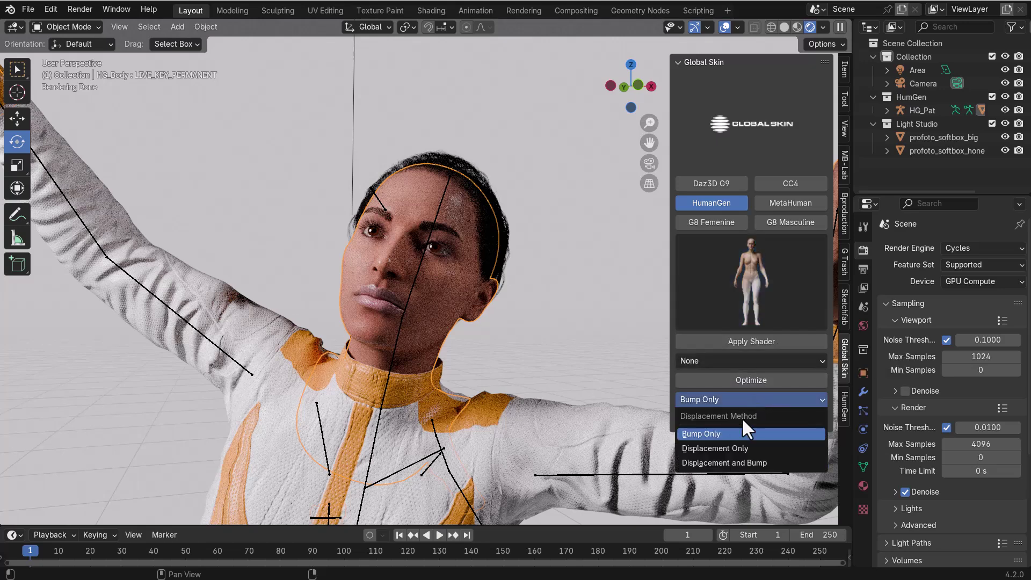
click(702, 465)
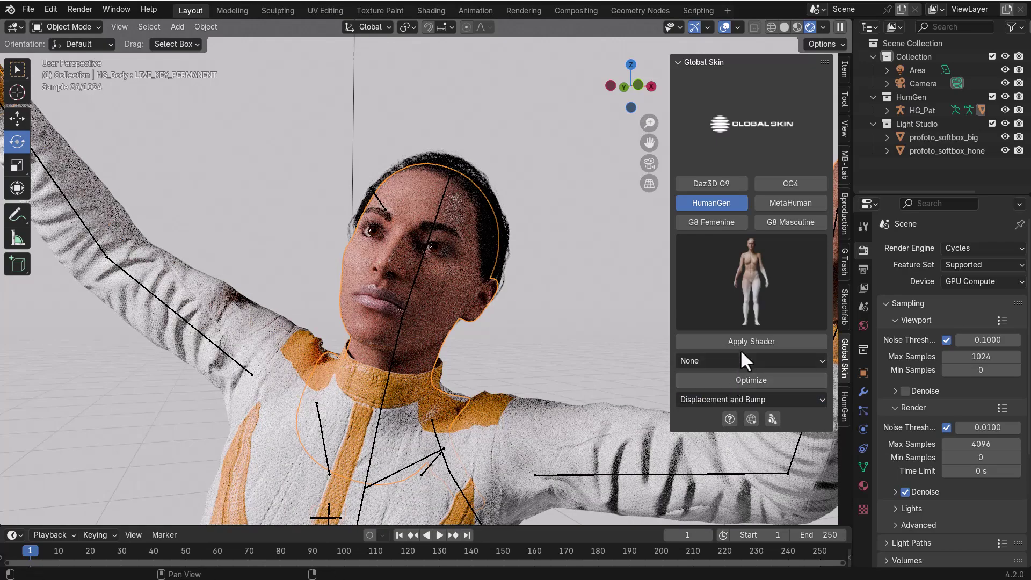
click(756, 359)
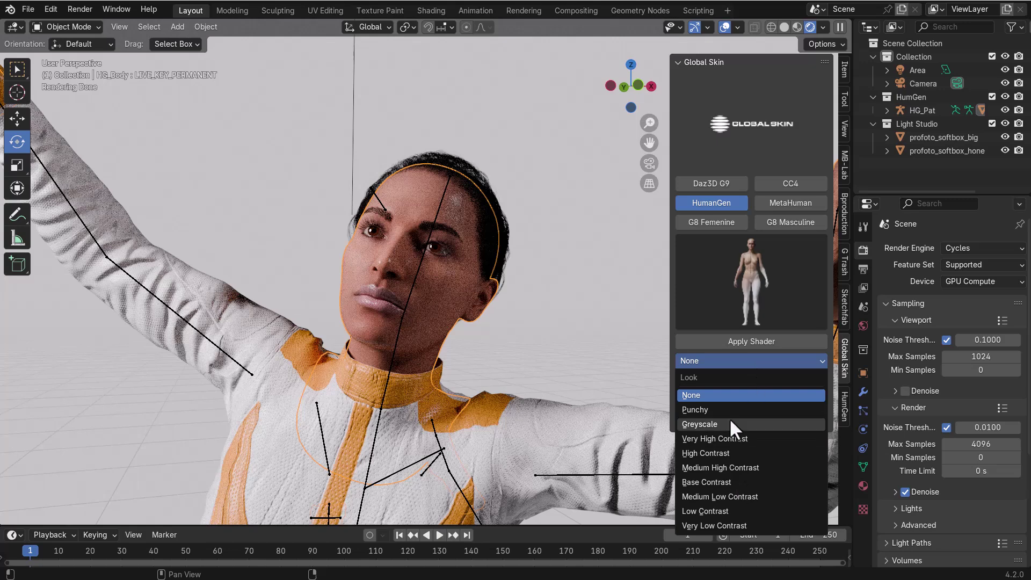
click(761, 358)
click(763, 340)
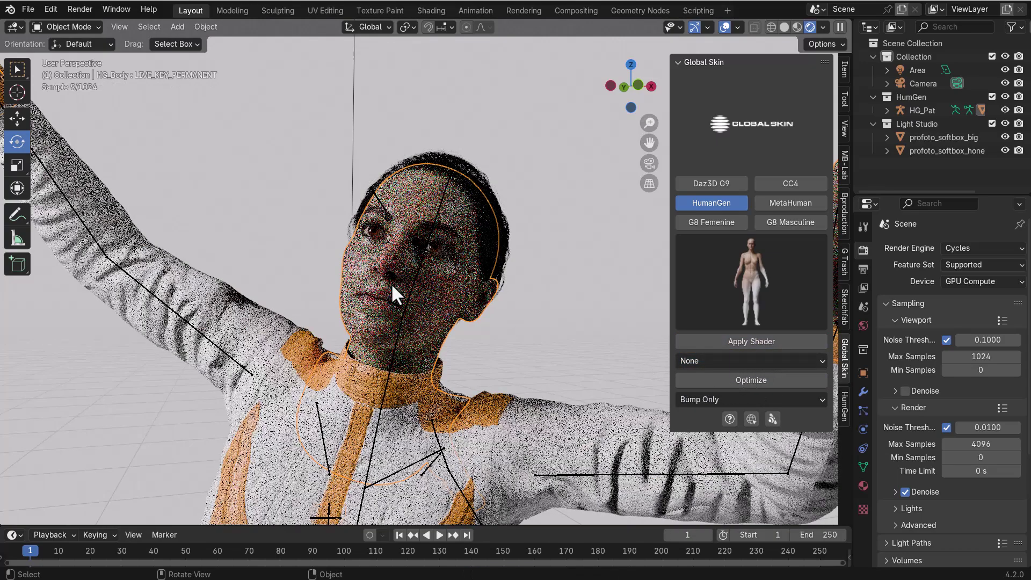
- View the character's face through the camera and open a Shader Editor in a second area beside the viewport
scroll(376, 194, up, 2)
scroll(376, 197, up, 2)
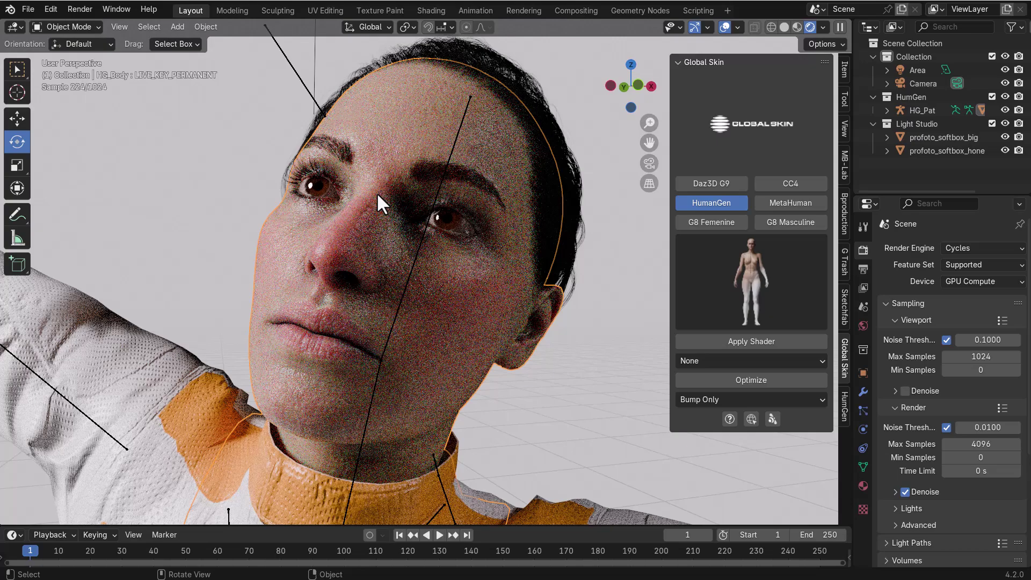
scroll(284, 402, up, 3)
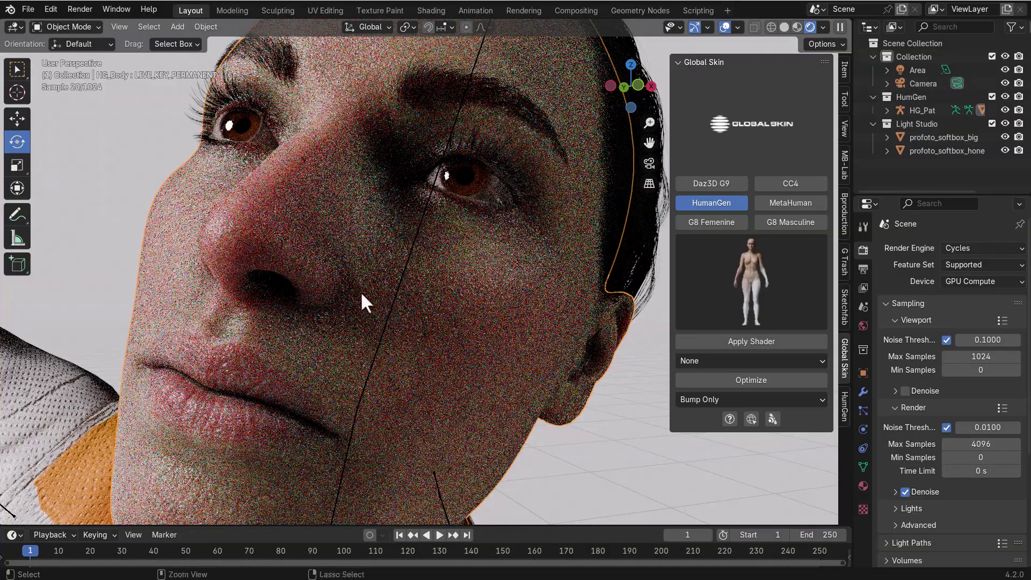
ctrl+middle_drag(361, 294, 357, 266)
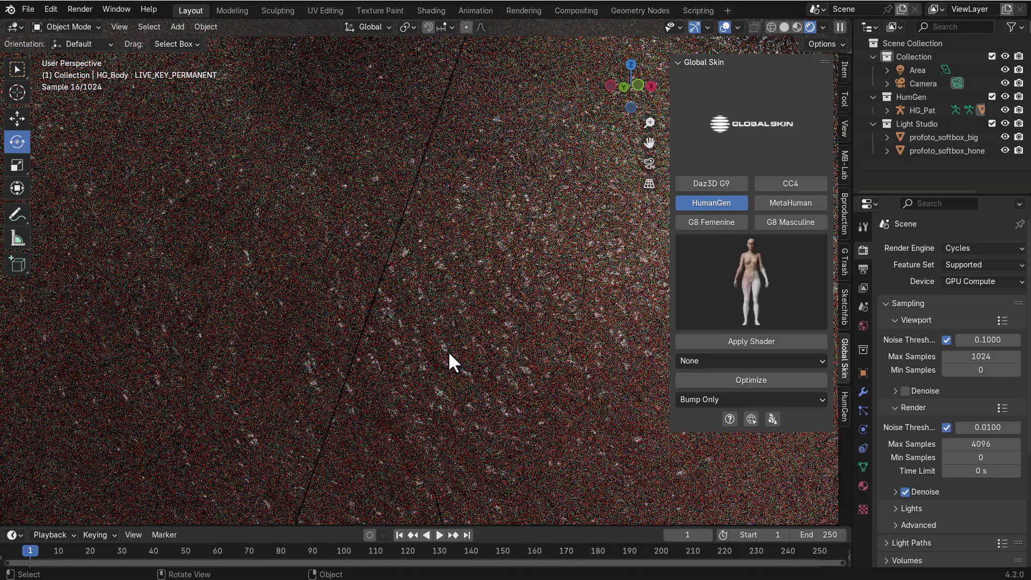
key(KP_0)
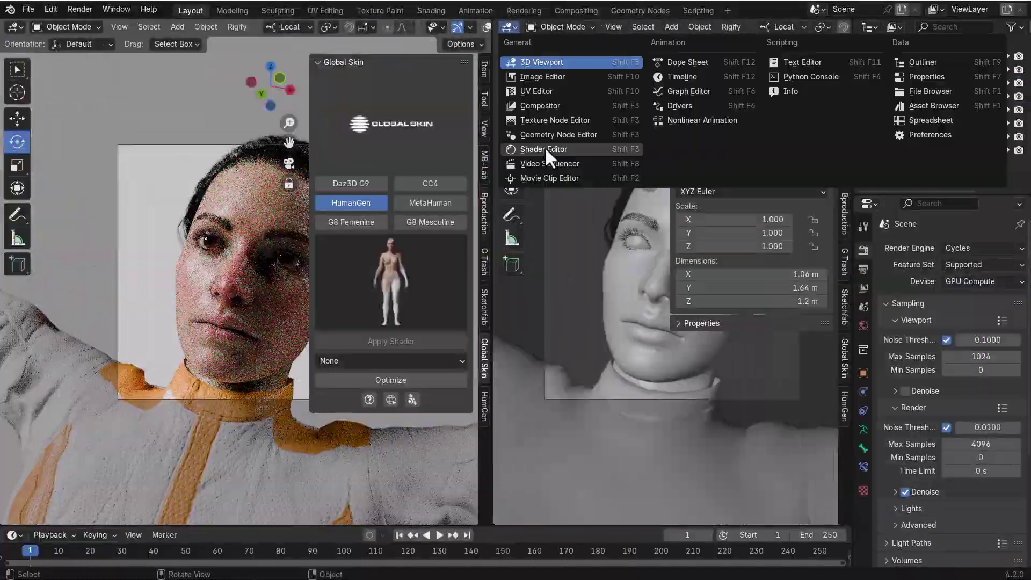
click(544, 147)
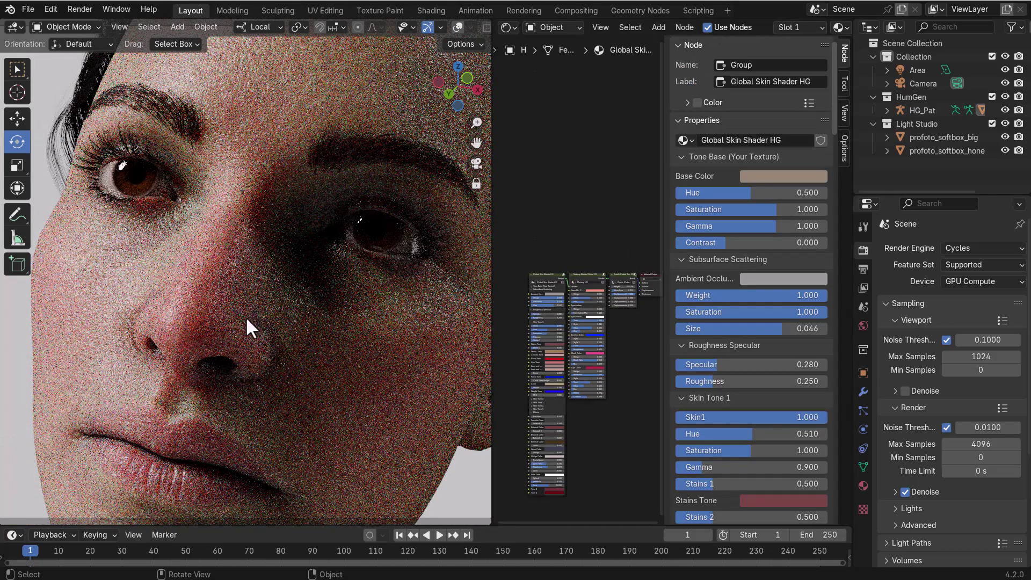
- Examine the Global Skin shading close up on the character's nose and cheek from different angles
scroll(221, 331, up, 3)
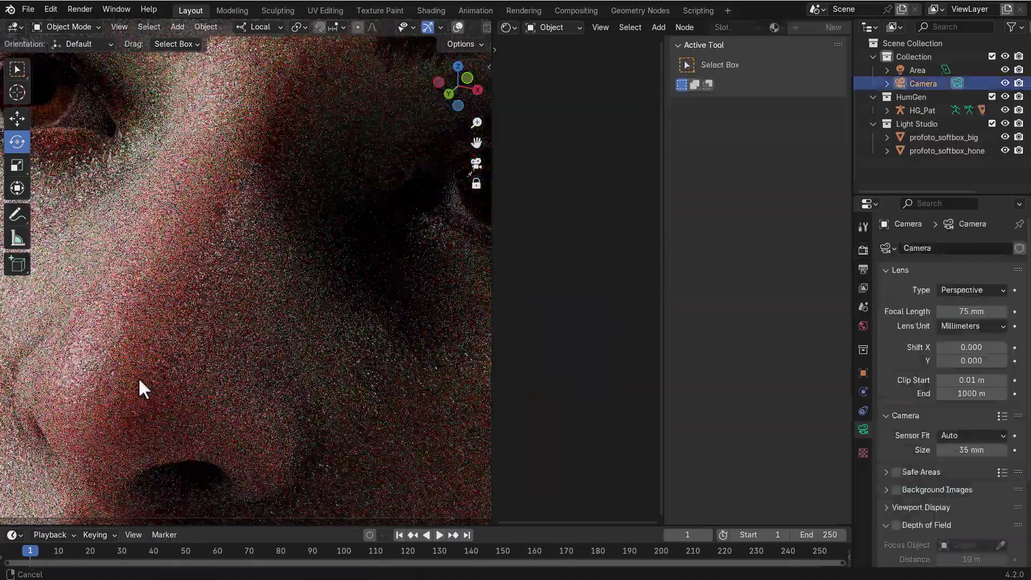
middle_drag(138, 376, 147, 341)
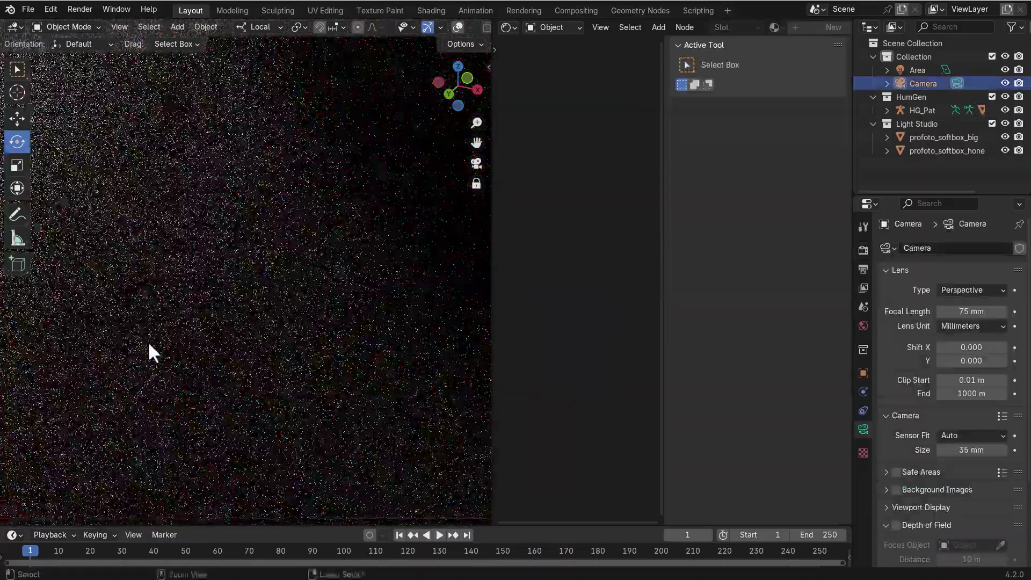
scroll(180, 373, down, 4)
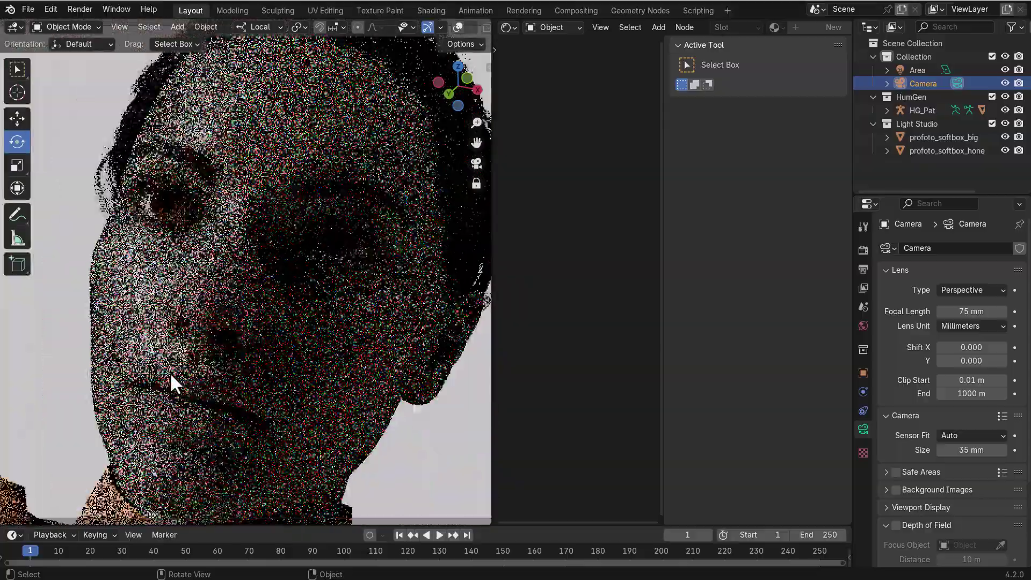
middle_drag(173, 379, 285, 408)
scroll(282, 398, up, 8)
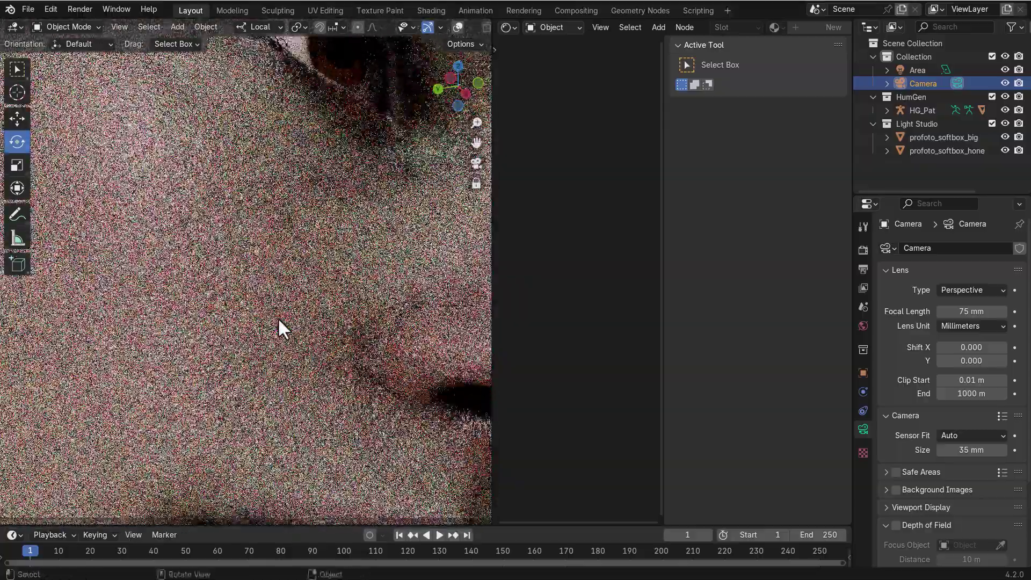
- Inspect the skin's pore detail close up on the cheek and the side of the nostril
scroll(309, 365, down, 3)
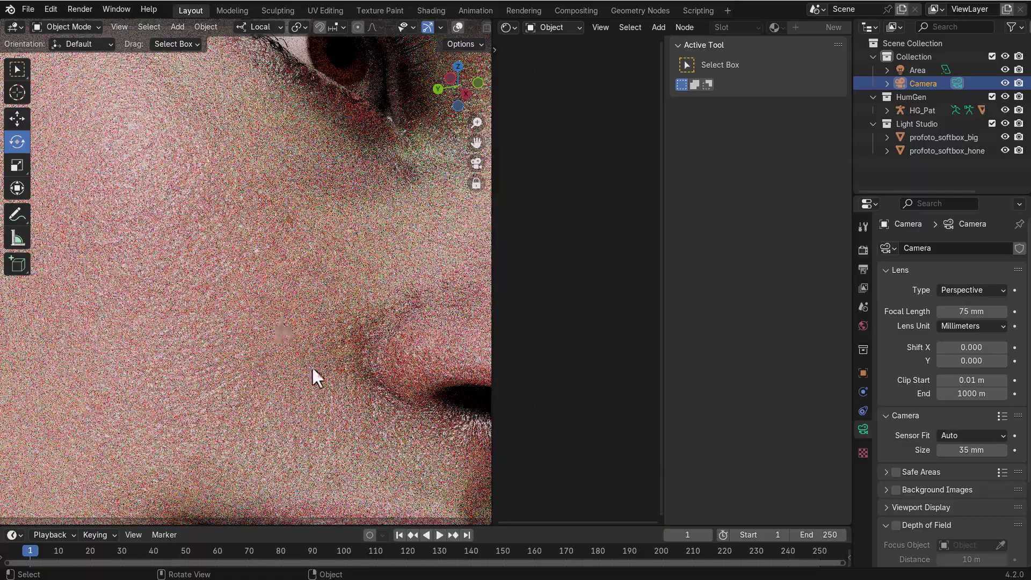
scroll(314, 361, up, 4)
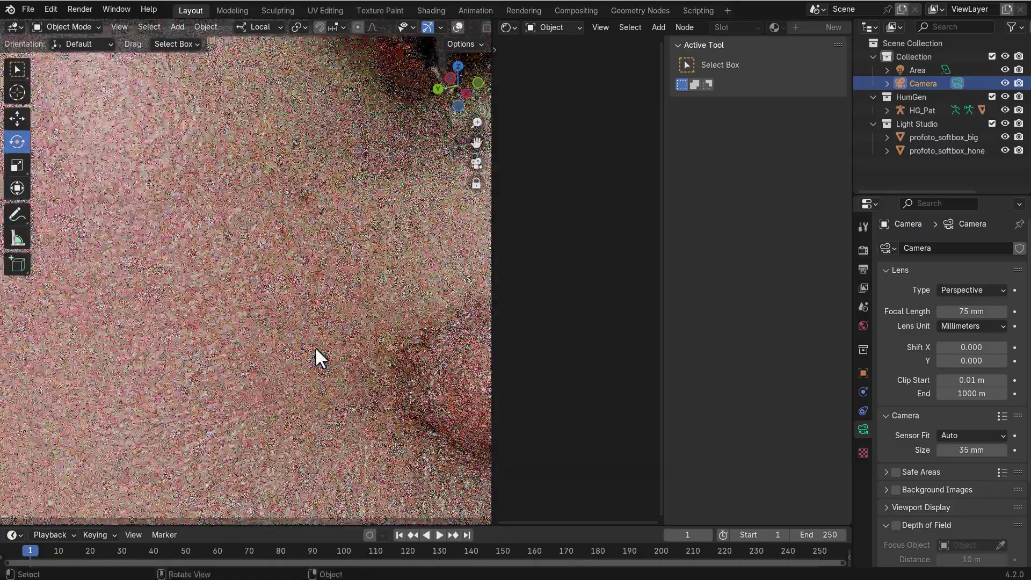
middle_drag(317, 349, 372, 391)
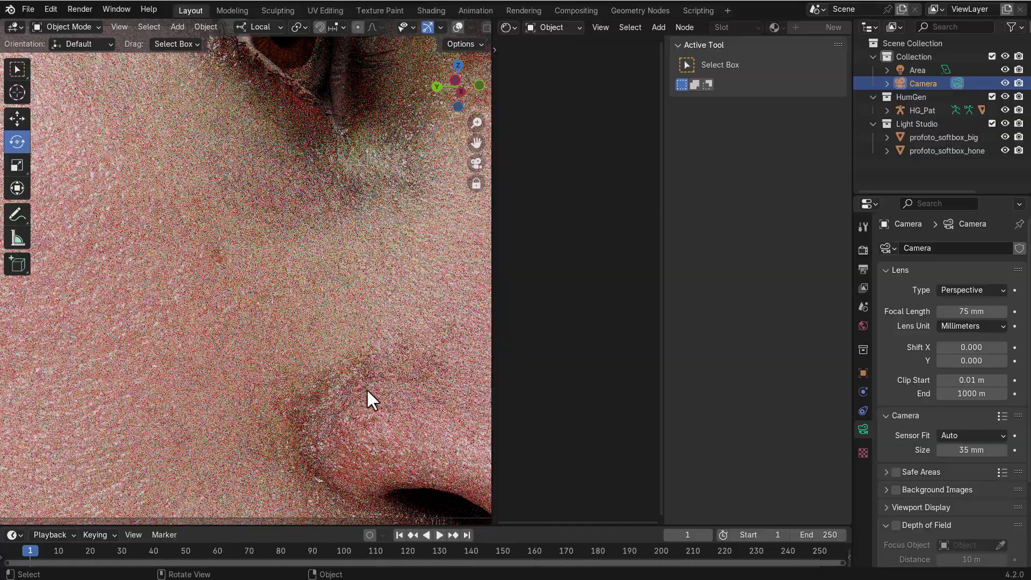
scroll(334, 338, down, 2)
scroll(288, 300, up, 3)
scroll(286, 271, up, 3)
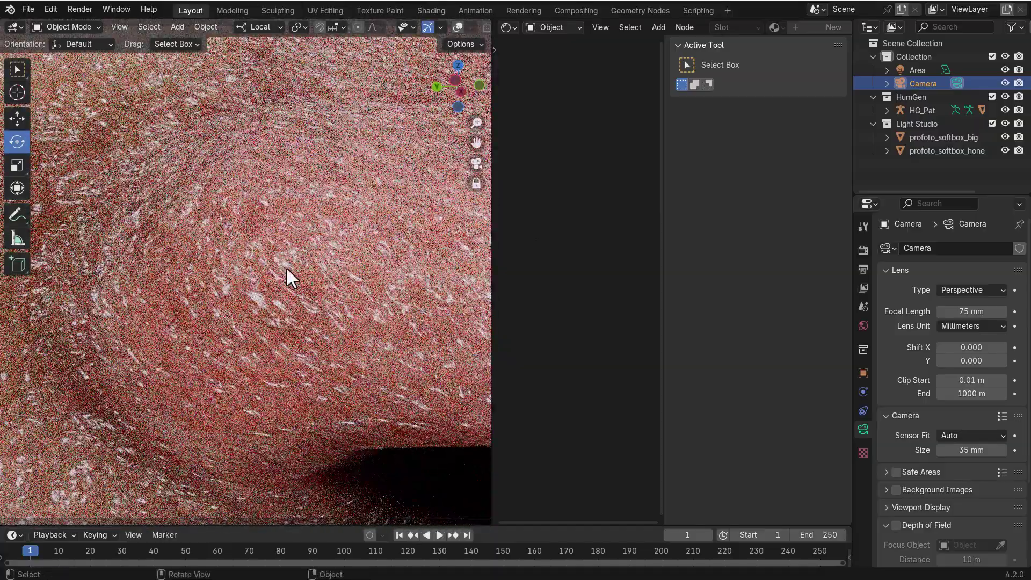
- Select the body mesh and set Weight to 0.002% and Micro Pore to 0.526 in its Details Global Skin HG node
click(317, 292)
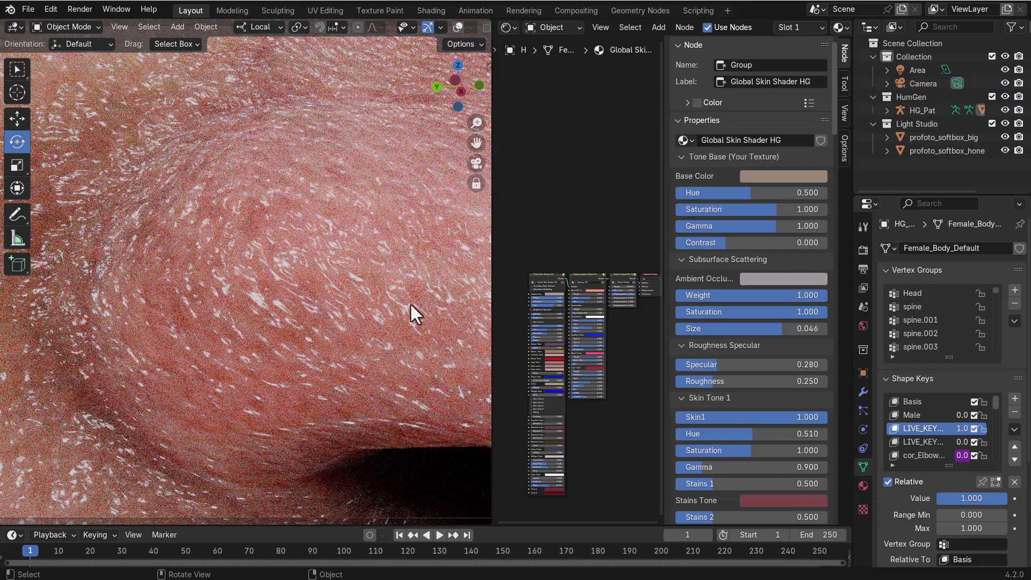
scroll(591, 283, up, 2)
middle_drag(652, 365, 569, 405)
scroll(581, 373, up, 5)
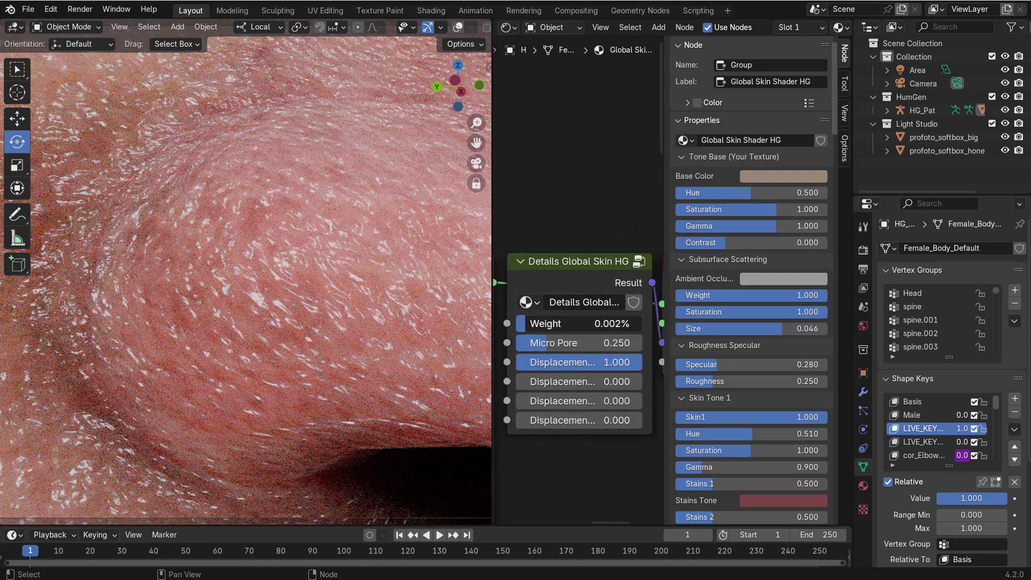
drag(533, 323, 581, 343)
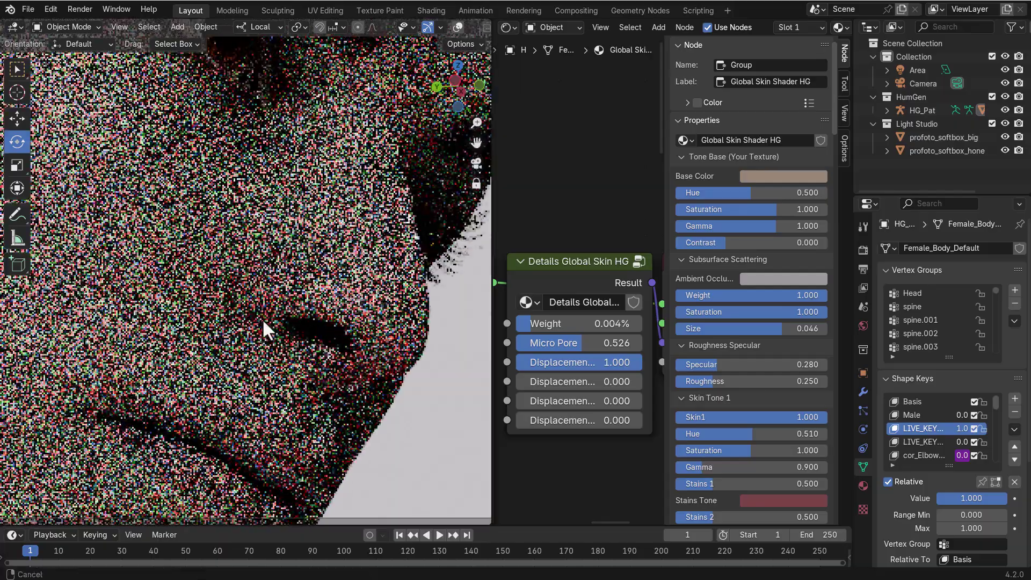
middle_drag(262, 318, 265, 327)
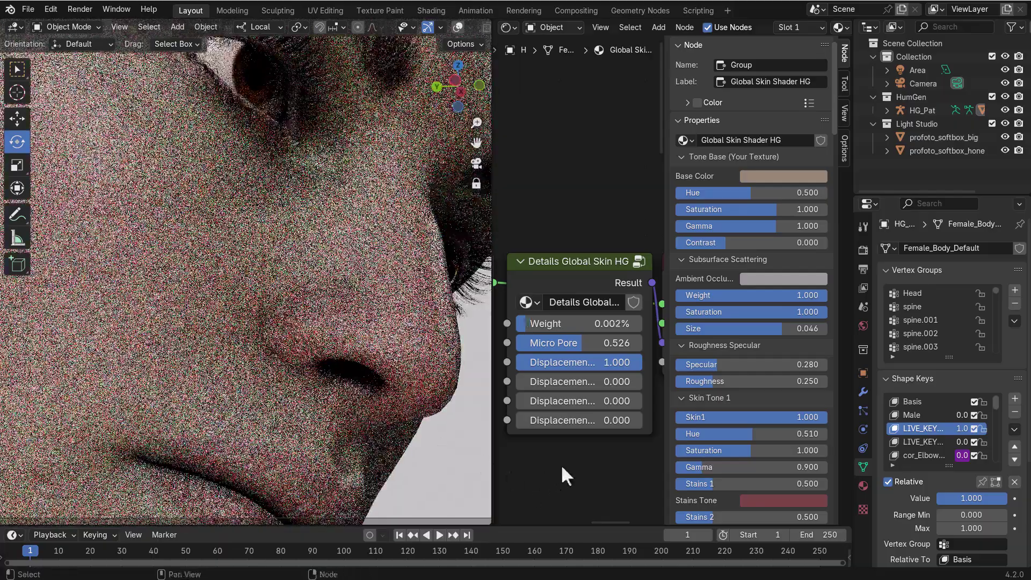
drag(577, 323, 572, 349)
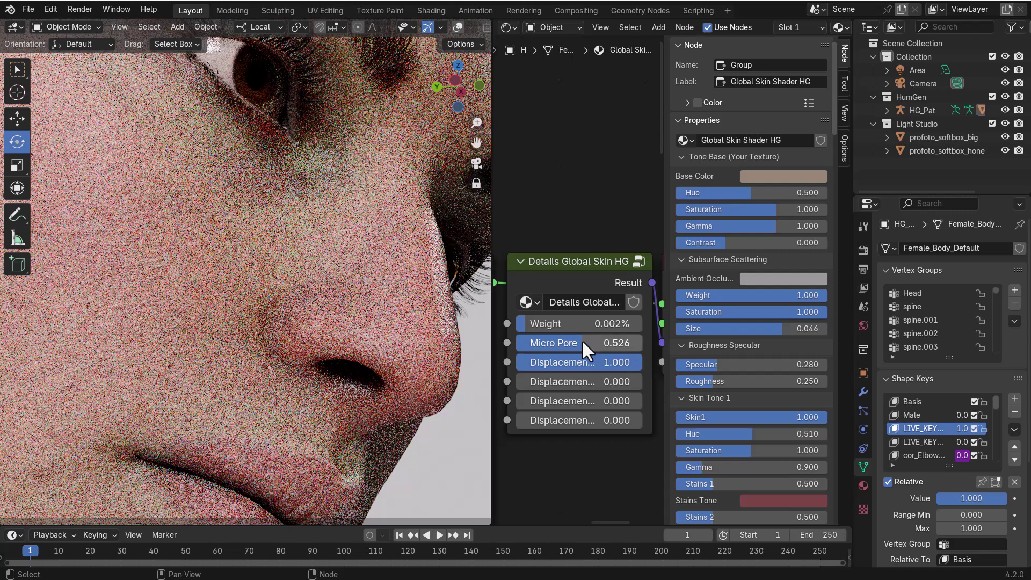
- Review the Tone Base (Your Texture) settings of the Global Skin Shader HG node and collapse that section again
middle_drag(542, 410, 572, 124)
scroll(570, 134, down, 6)
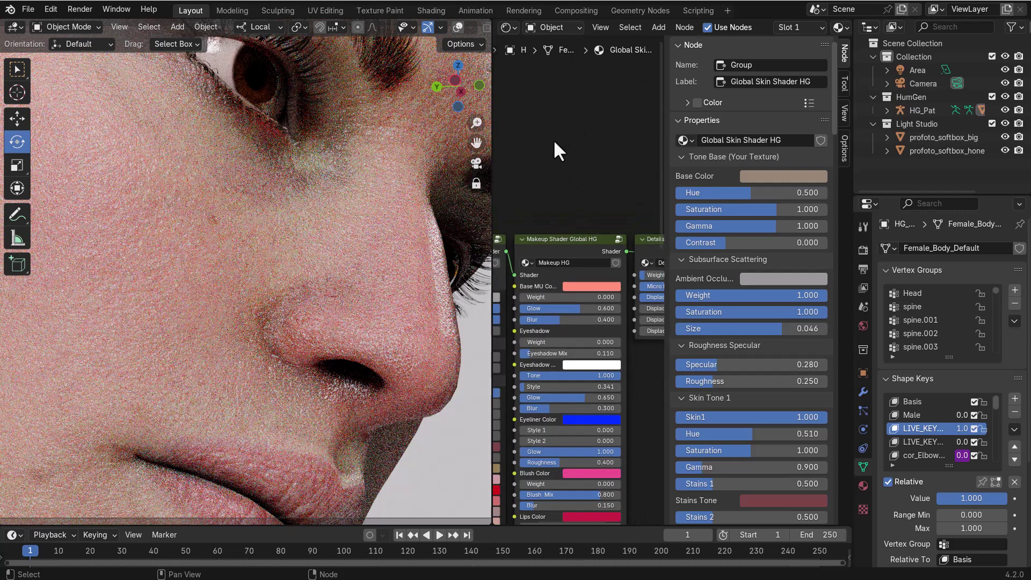
middle_drag(552, 223, 635, 163)
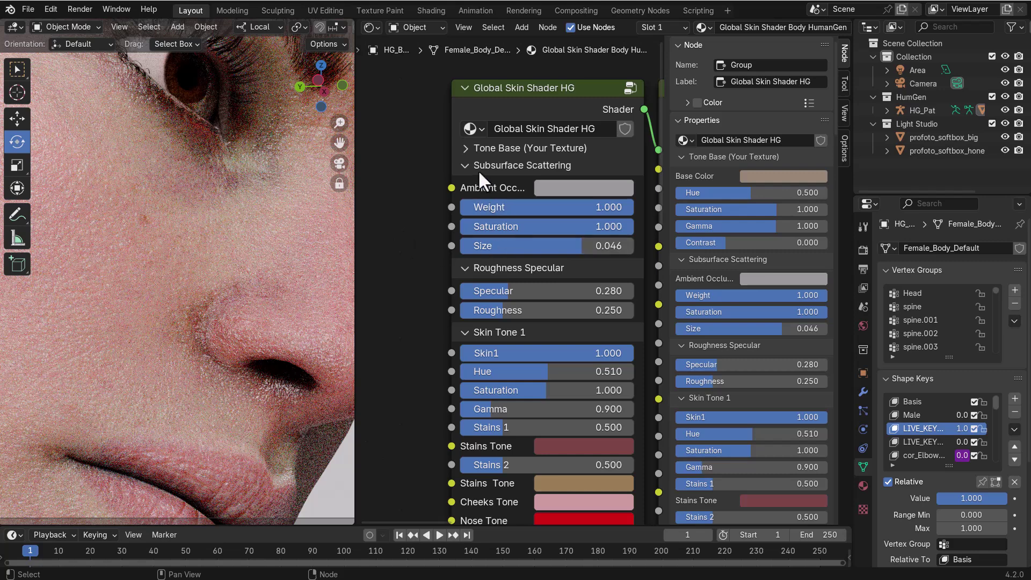
click(467, 149)
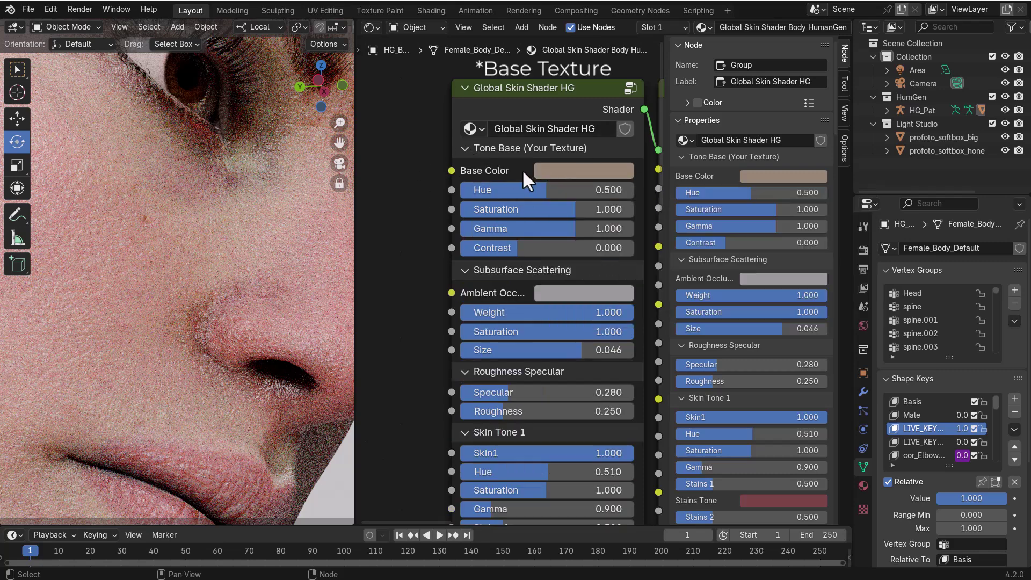
click(463, 150)
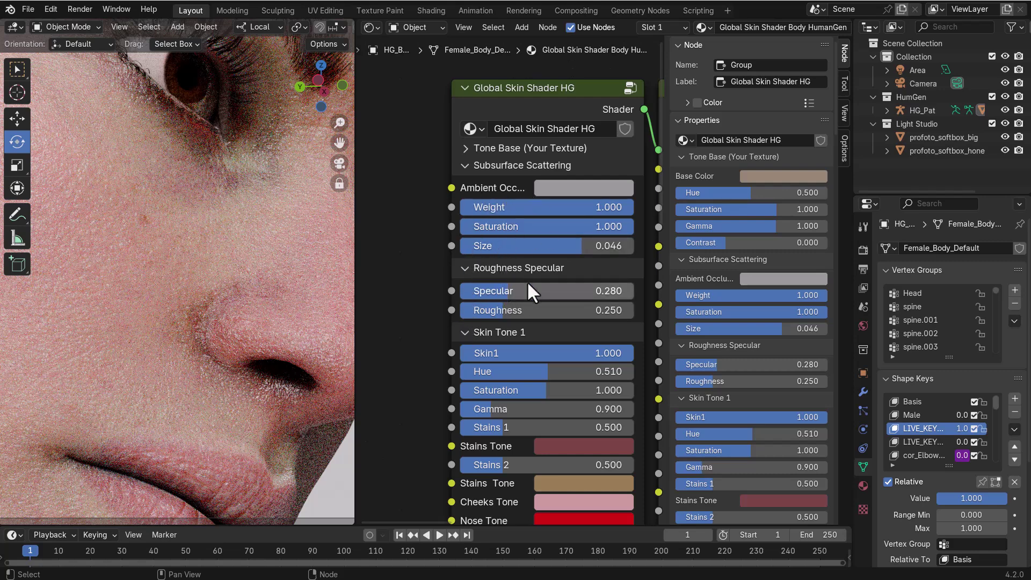
- Collapse Skin Tone 1 to view the list of skin tone sections, and reopen it to show its settings
scroll(530, 288, down, 3)
middle_drag(443, 380, 427, 254)
click(472, 170)
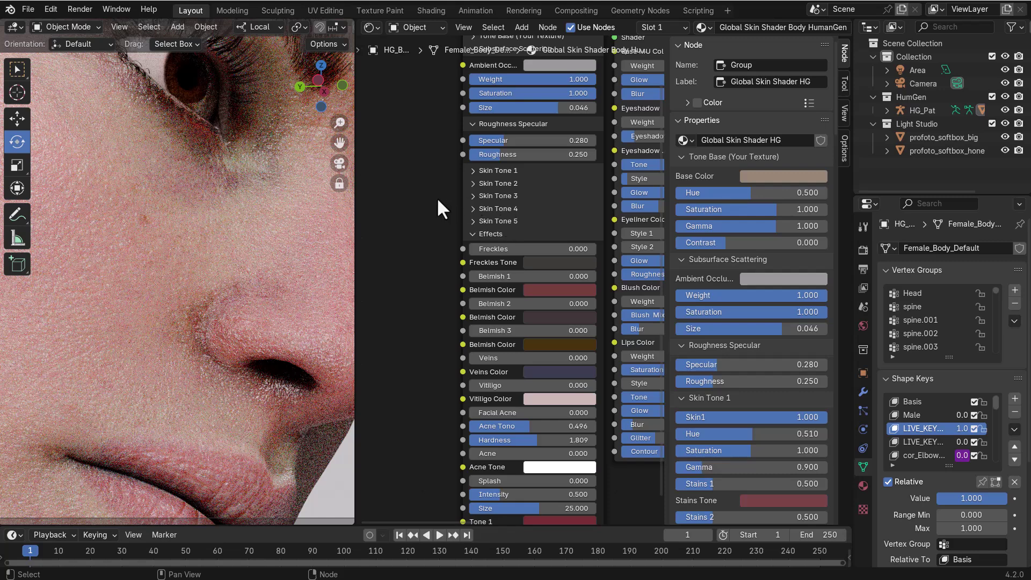
middle_drag(437, 197, 432, 322)
scroll(441, 305, up, 3)
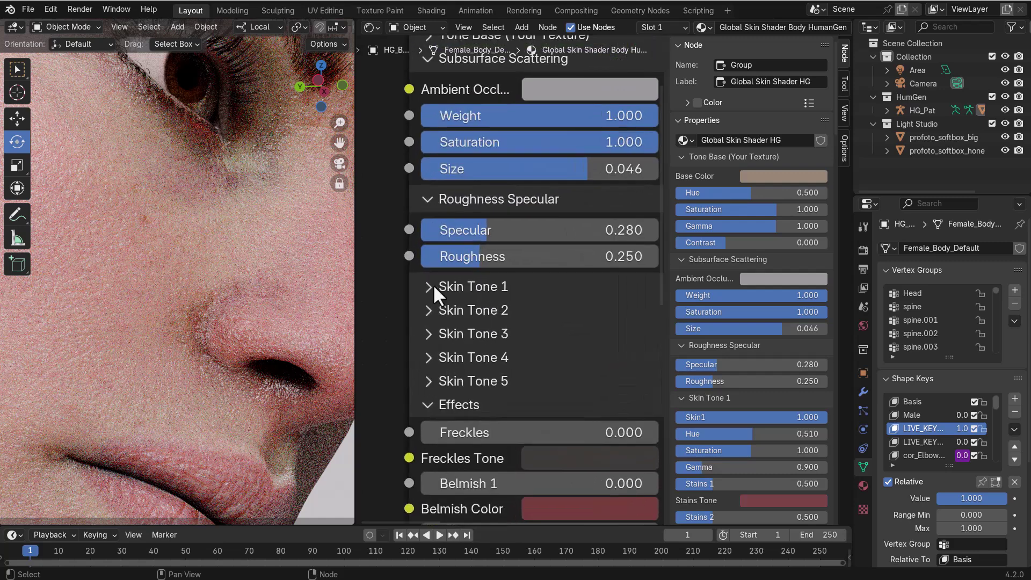
click(431, 285)
click(431, 286)
click(429, 286)
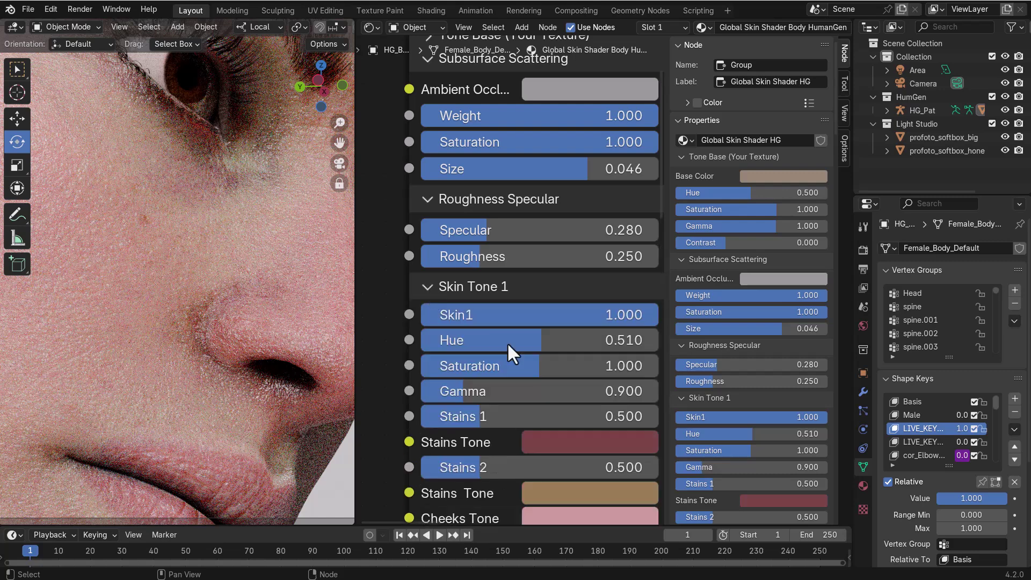
- Try a light green Lips Tone in Skin Tone 1 and check it on the character's face
middle_drag(374, 463, 379, 322)
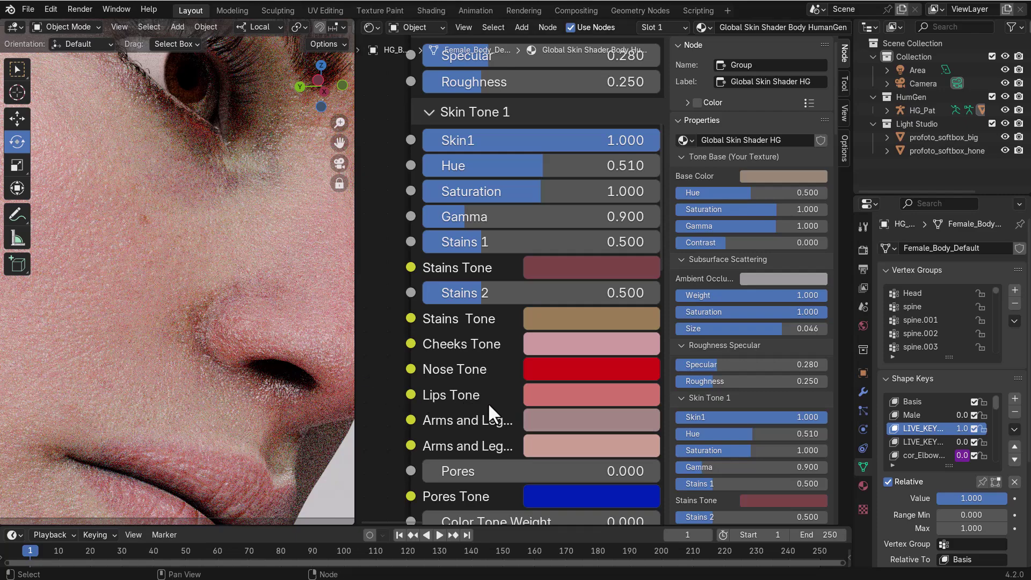
click(557, 399)
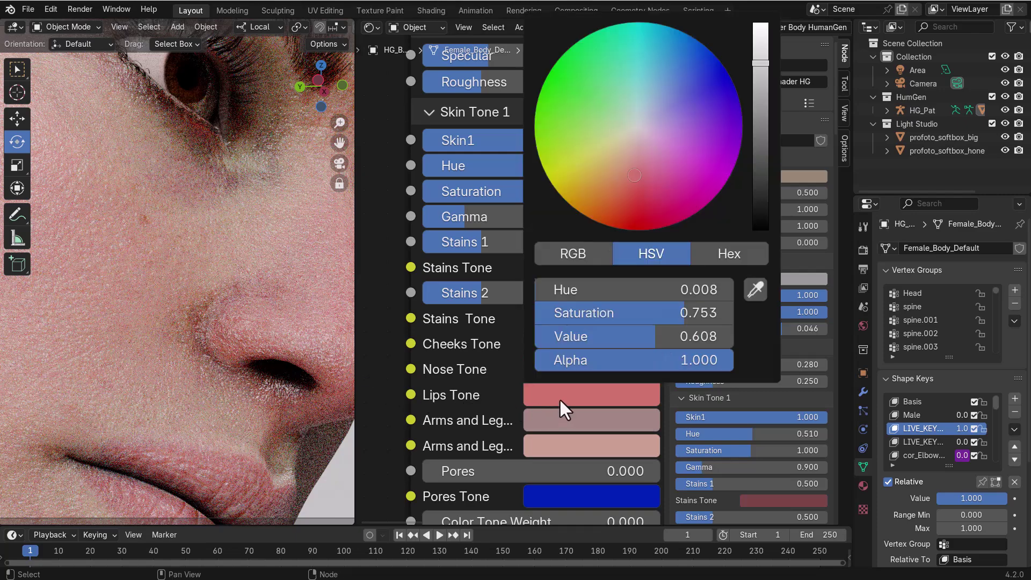
click(588, 101)
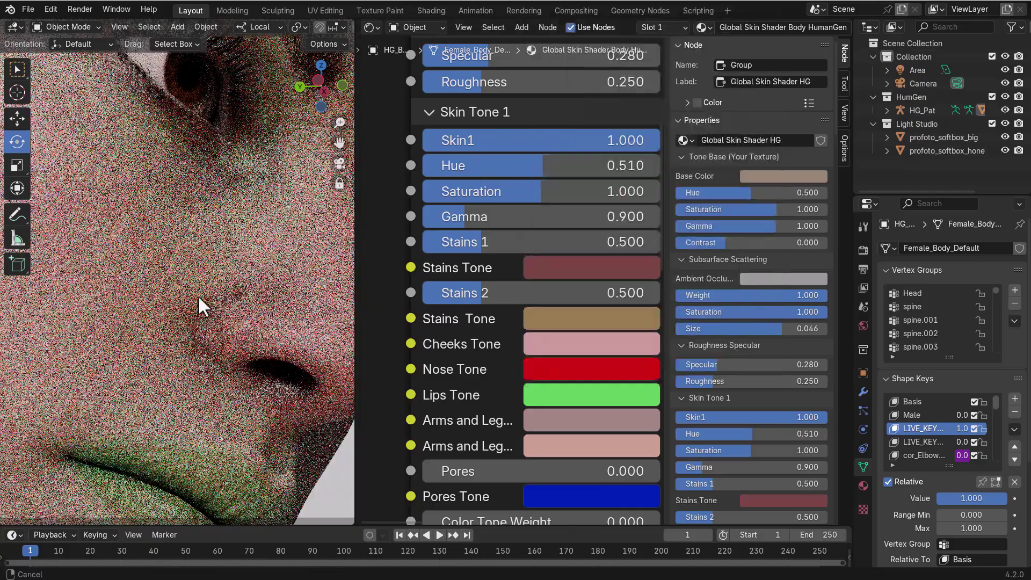
scroll(196, 324, down, 3)
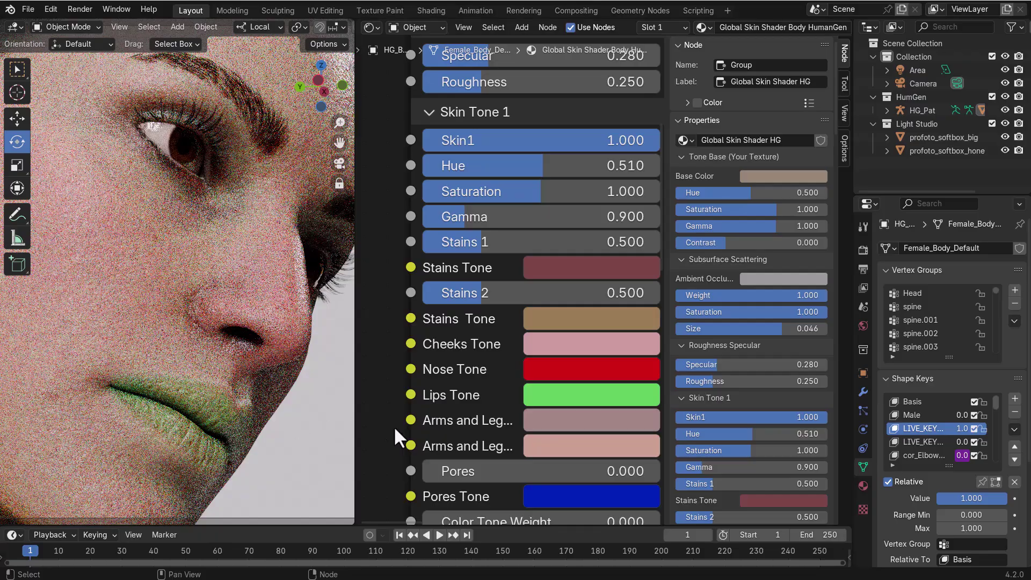
mouse_move(161, 429)
ctrl+middle_down()
mouse_move(65, 475)
mouse_move(169, 402)
mouse_move(407, 414)
mouse_move(418, 311)
mouse_move(373, 281)
mouse_move(371, 417)
mouse_move(398, 121)
mouse_move(429, 82)
ctrl+middle_up()
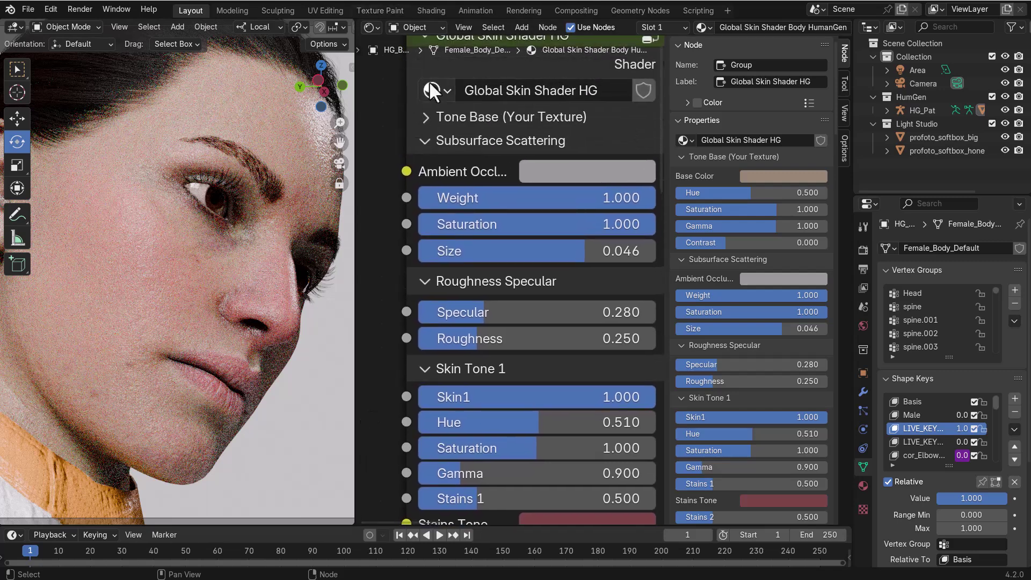
- Connect the Color output of the GrugmarTheOrc_Head_D_1001.jpg texture to Base Color in the Global Skin Shader Daz3D node
click(425, 117)
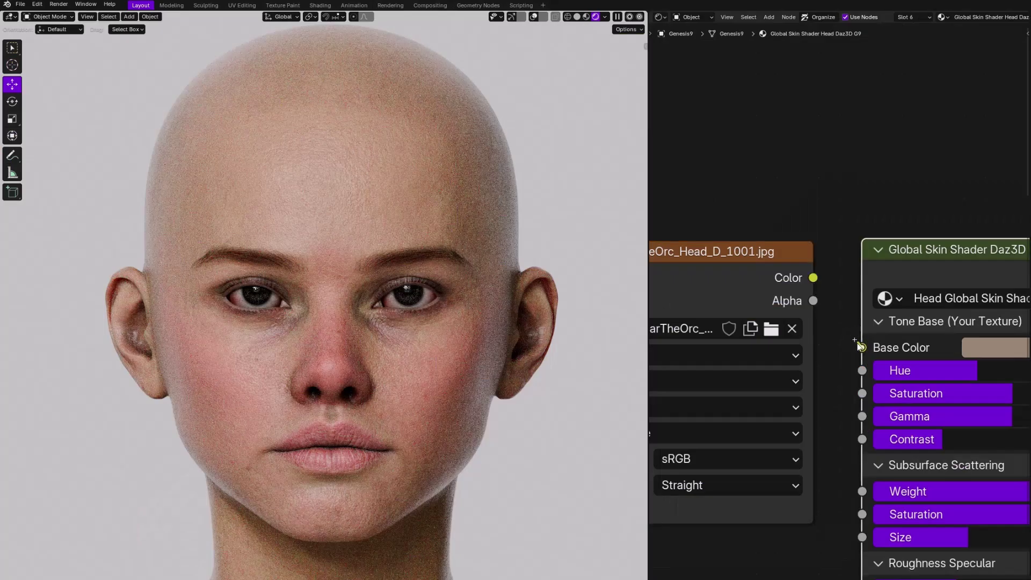
drag(859, 346, 812, 277)
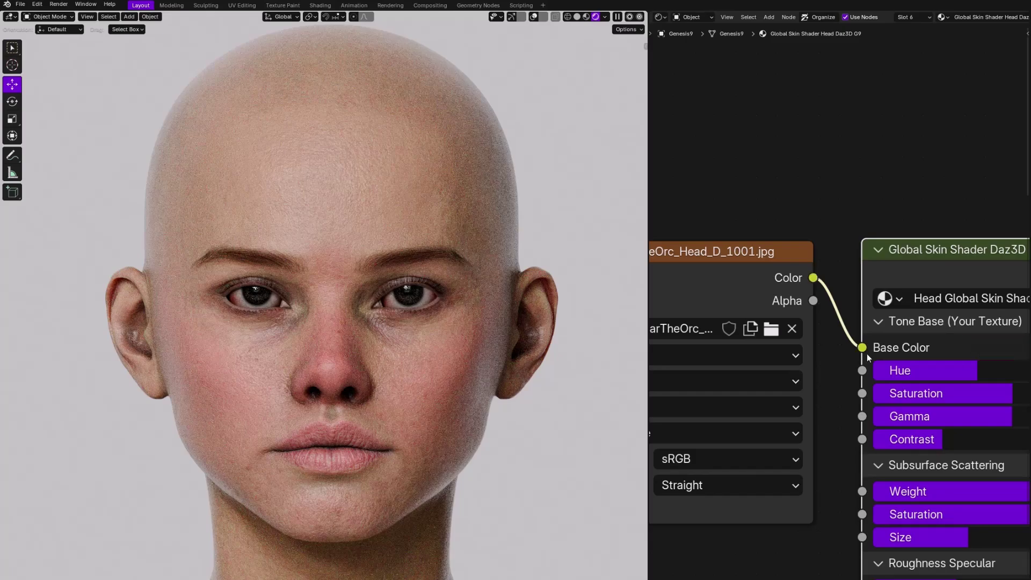
scroll(910, 513, down, 2)
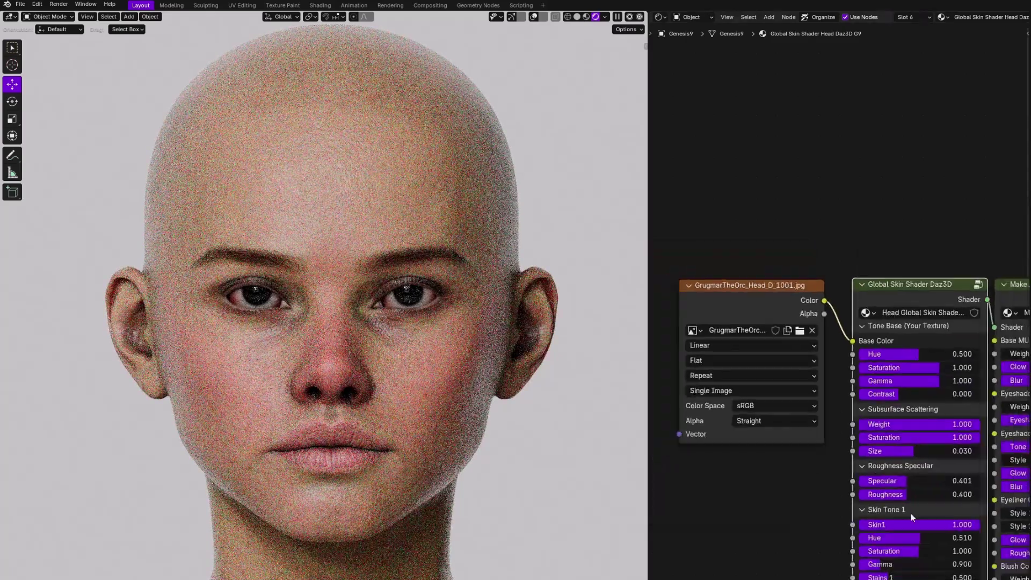
- Set Skin1 in the Skin Tone 1 section of the head shader to 0.000
middle_drag(910, 513, 818, 294)
scroll(790, 324, up, 2)
drag(854, 325, 658, 326)
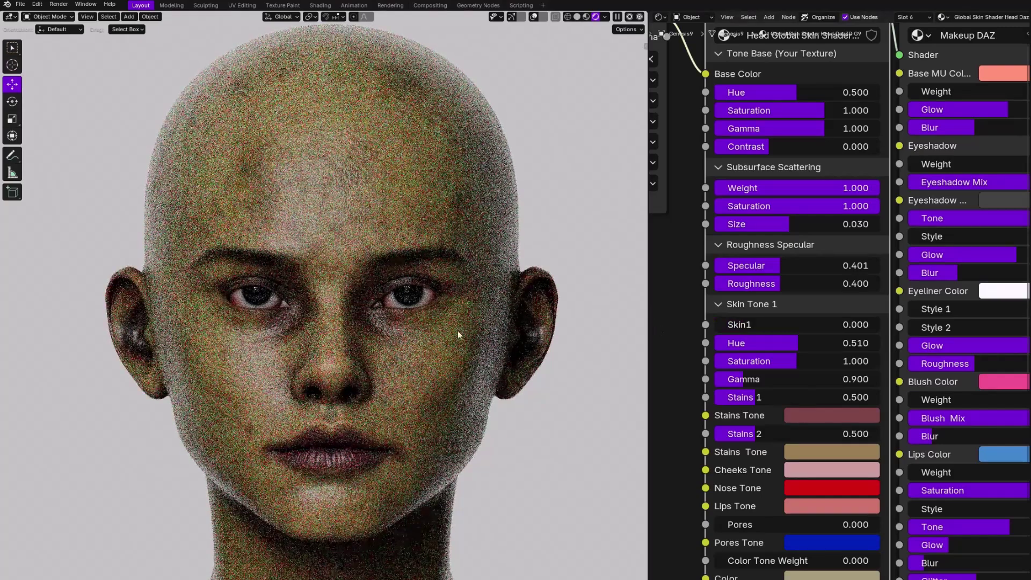
- Set the Tone Base Saturation to 0.807 and Gamma to 0.911 in the head shader
middle_drag(820, 167, 885, 328)
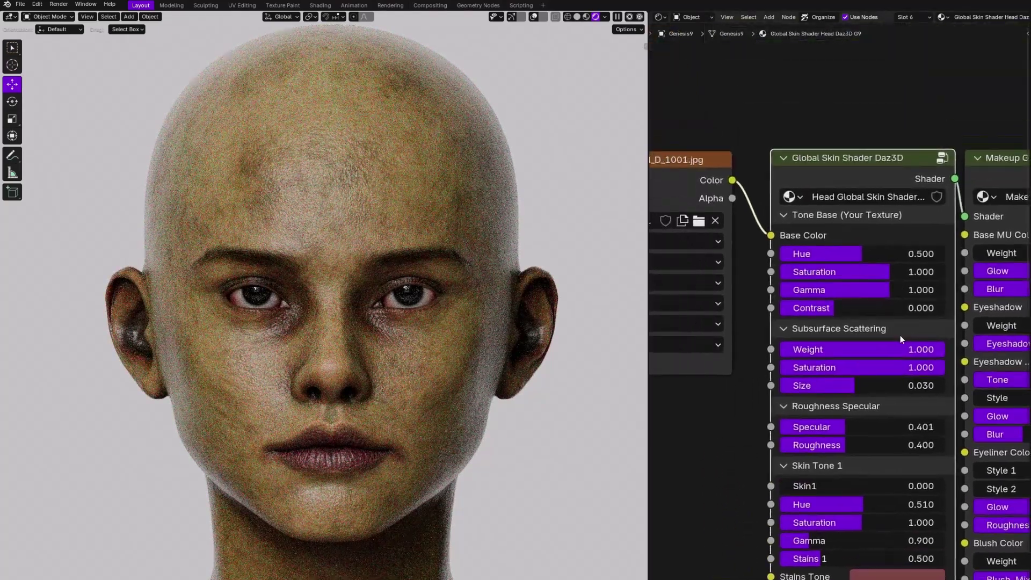
drag(870, 272, 866, 272)
drag(921, 290, 918, 290)
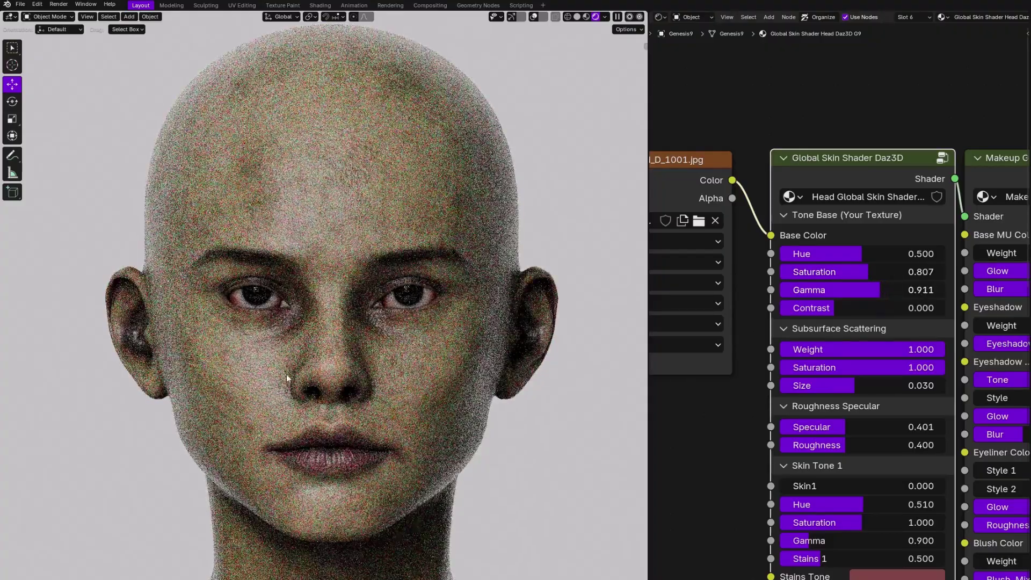
- Disconnect the head texture from Base Color to compare the skin without it, and reconnect it
middle_drag(751, 242, 797, 228)
drag(816, 221, 791, 208)
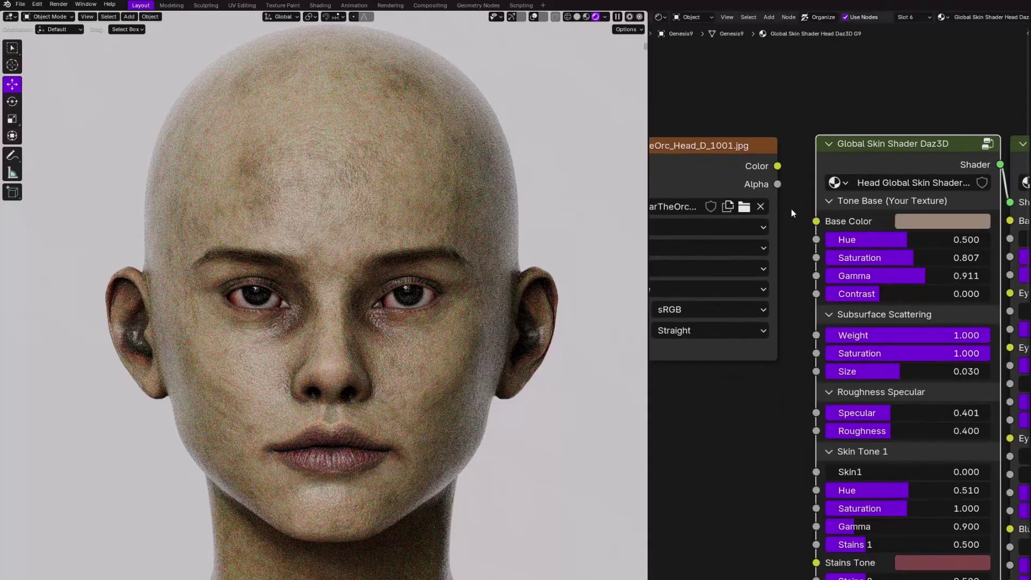
drag(782, 169, 816, 221)
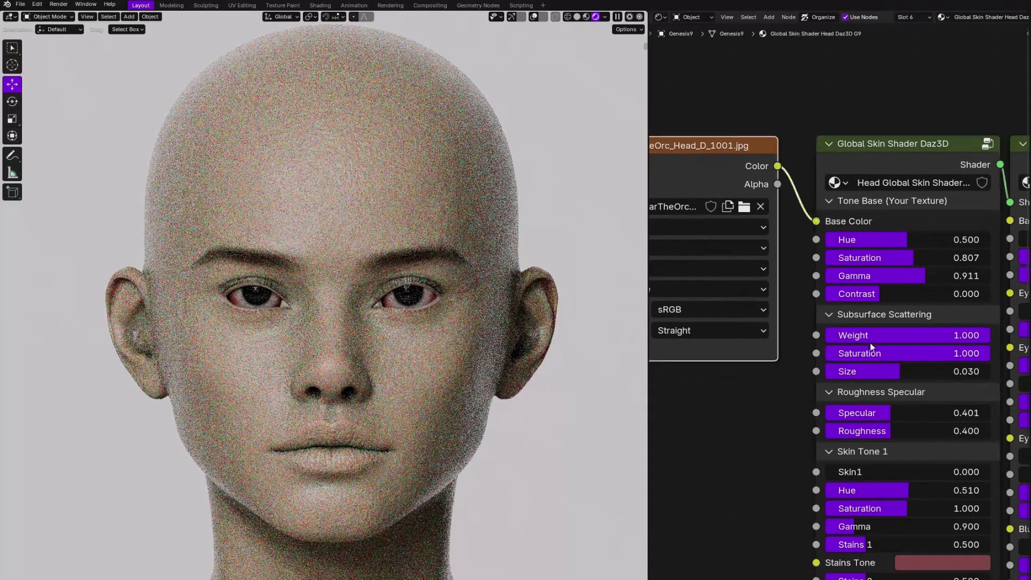
- Try Skin Tone 5 on the head by setting Skin 5 to 1.000 and back to 0.000
middle_drag(894, 490, 851, 151)
click(805, 117)
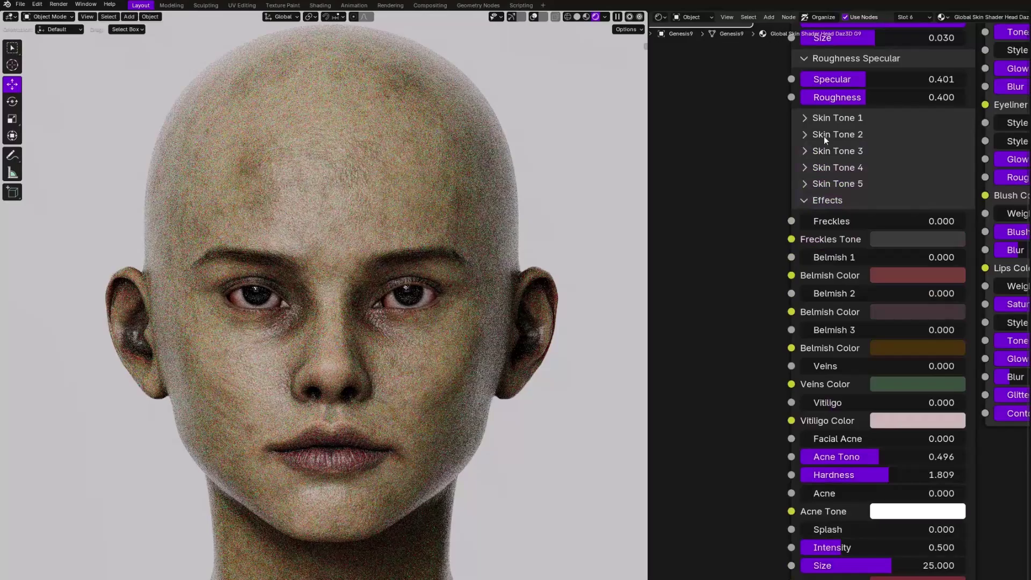
middle_drag(821, 257, 815, 195)
click(826, 117)
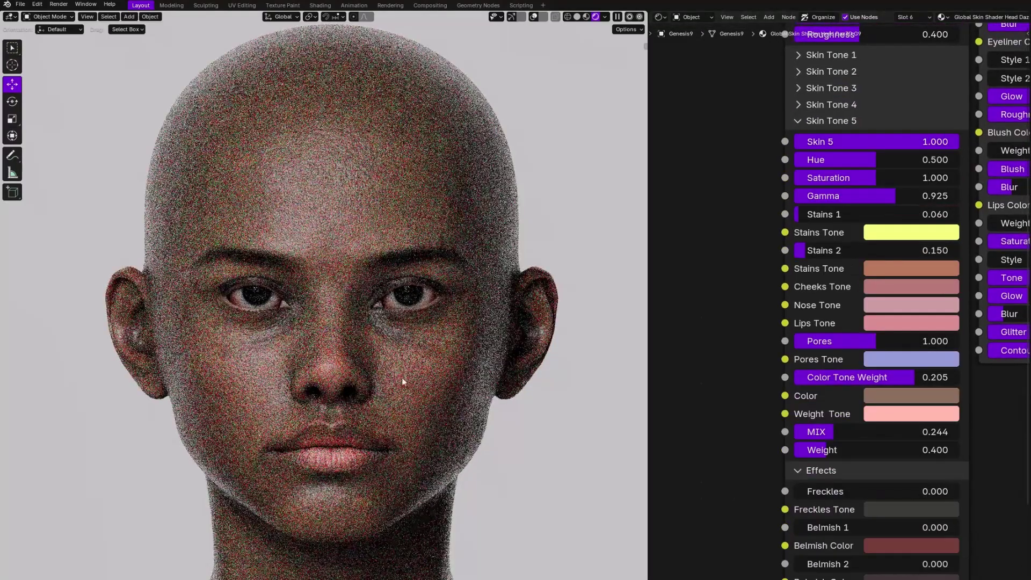
drag(913, 141, 816, 141)
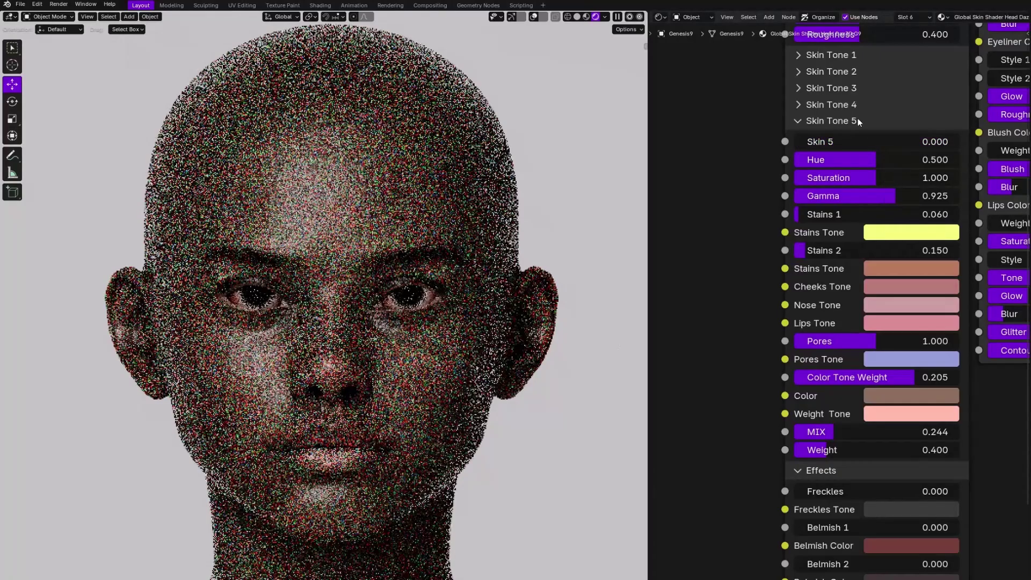
click(831, 120)
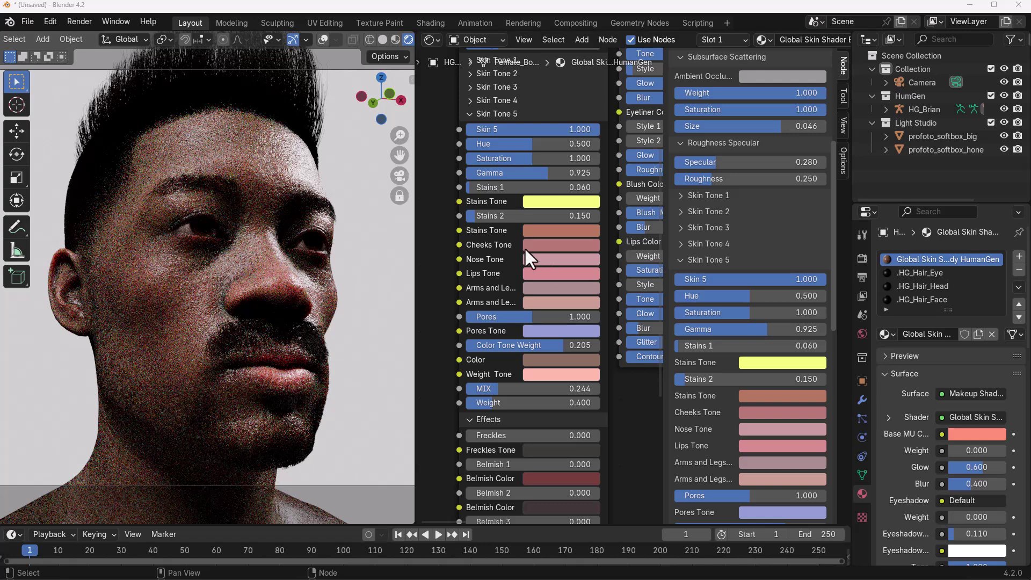
- Expand the Skin Tone 1 section of the male Human Generator character's skin shader node
scroll(516, 247, down, 3)
scroll(462, 306, up, 4)
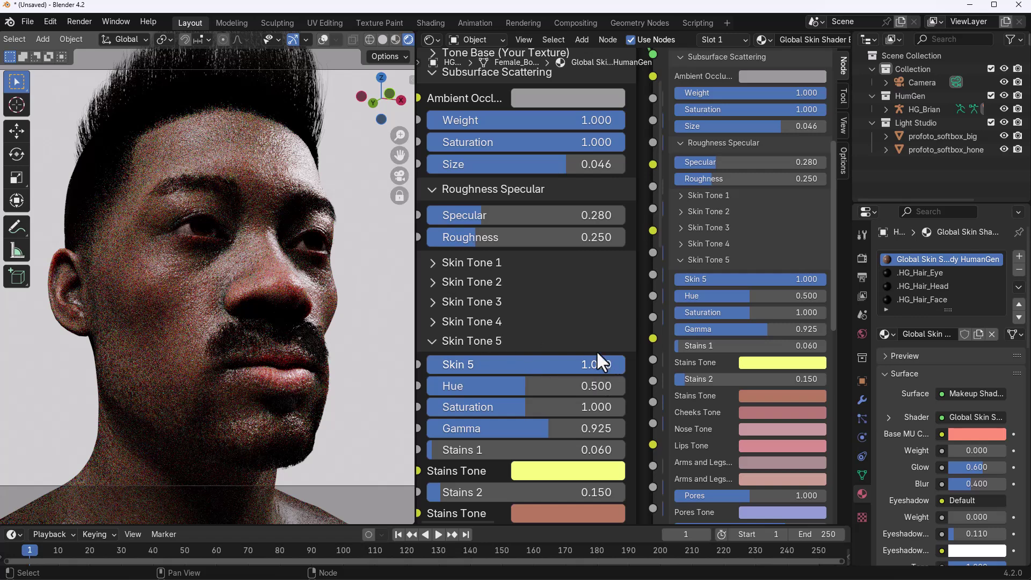
click(454, 267)
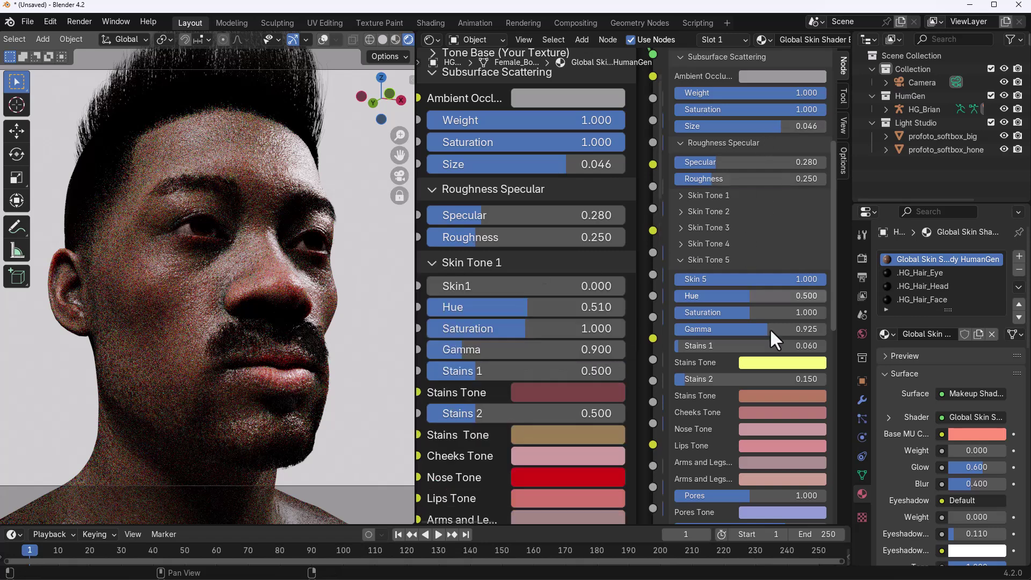
- Try a skin tone blend on the male character by setting Skin1 to 0.455 and Skin 5 to 0.221
key(n)
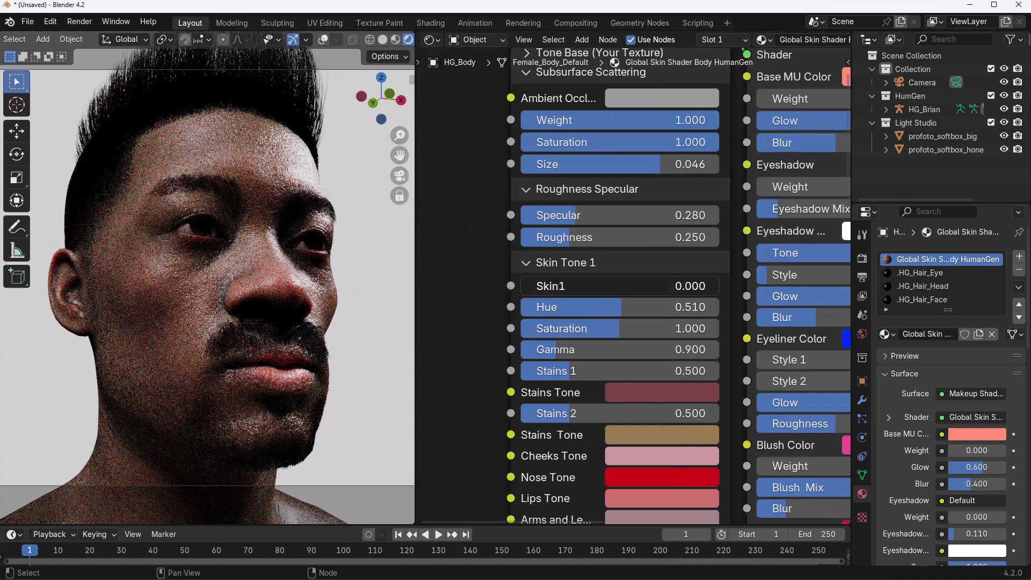
drag(558, 288, 649, 288)
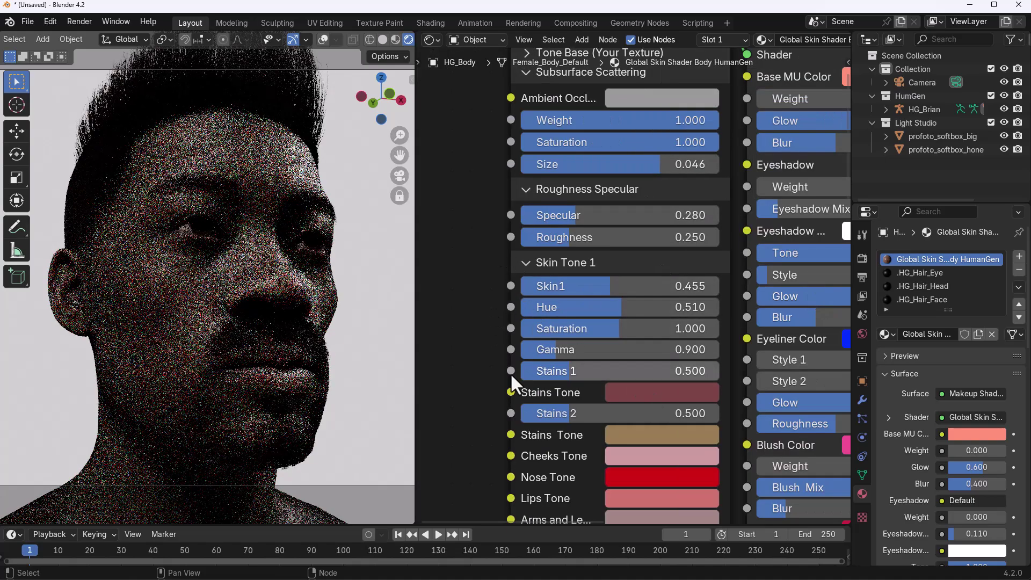
scroll(460, 437, down, 1)
middle_drag(460, 437, 460, 111)
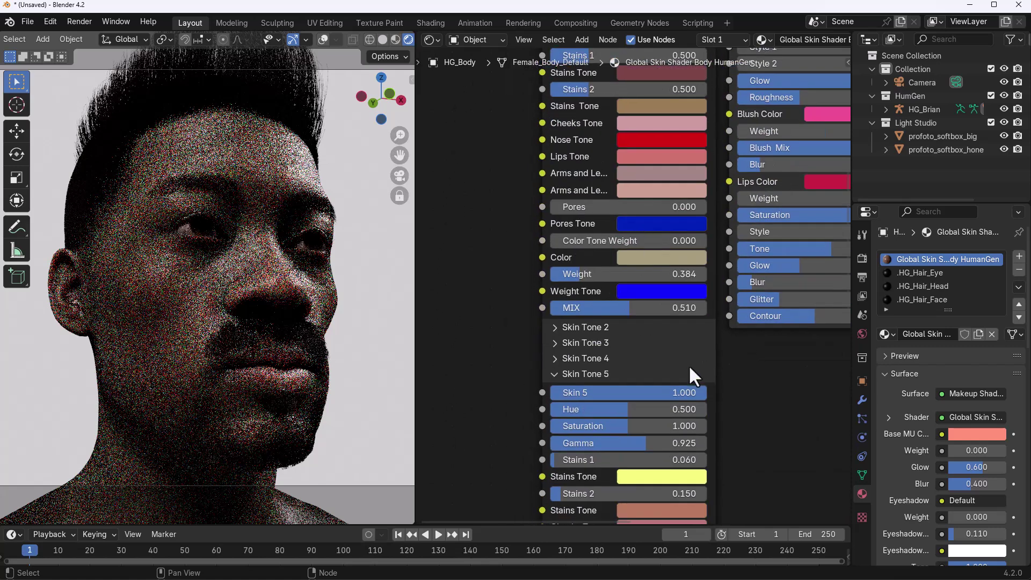
drag(681, 394, 565, 393)
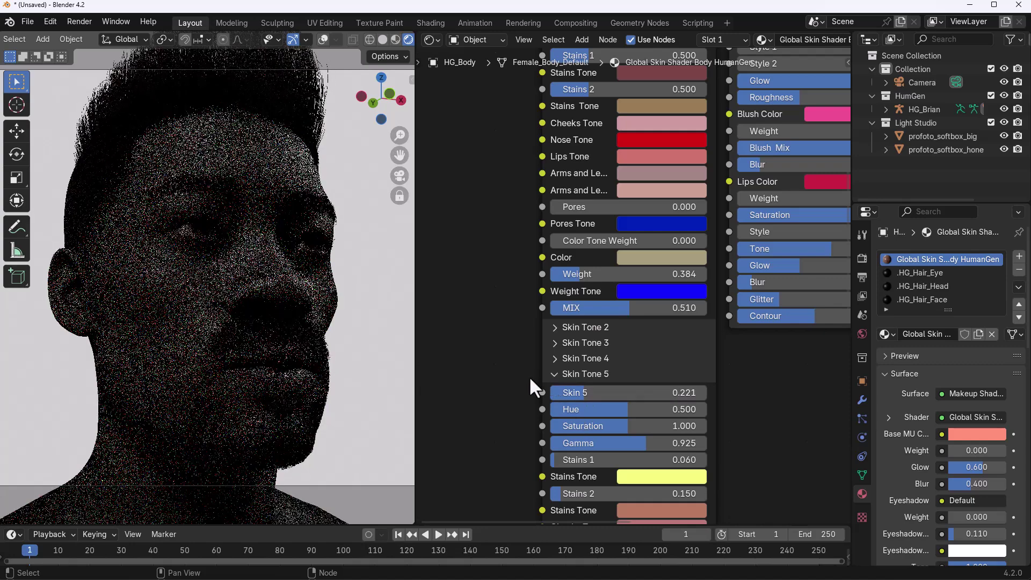
- Try adding Skin Tone 3 at 0.676 and Skin Tone 2 at 0.241 to the skin tone blend
middle_drag(536, 386, 517, 494)
click(564, 449)
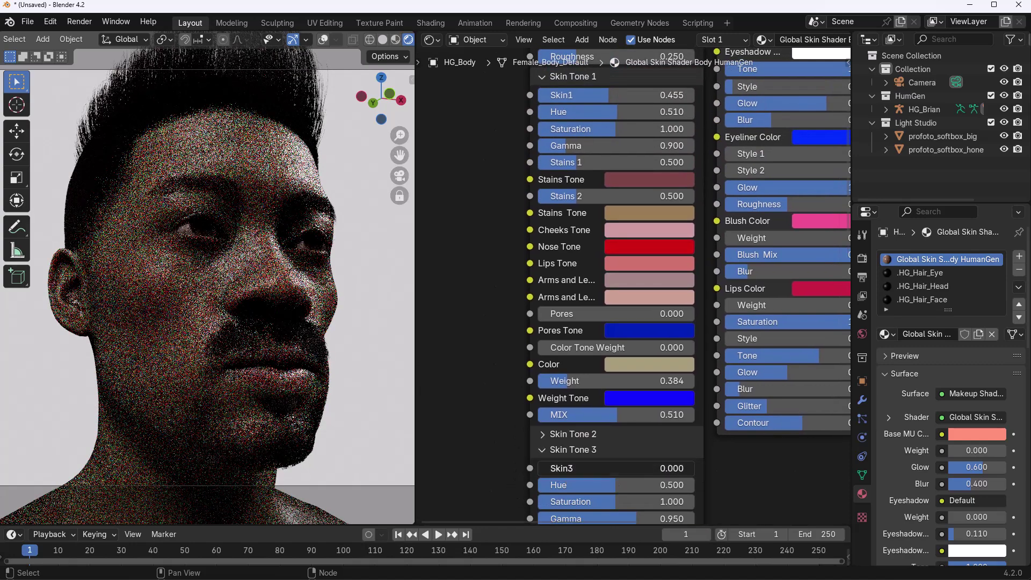
drag(565, 468, 623, 454)
click(558, 434)
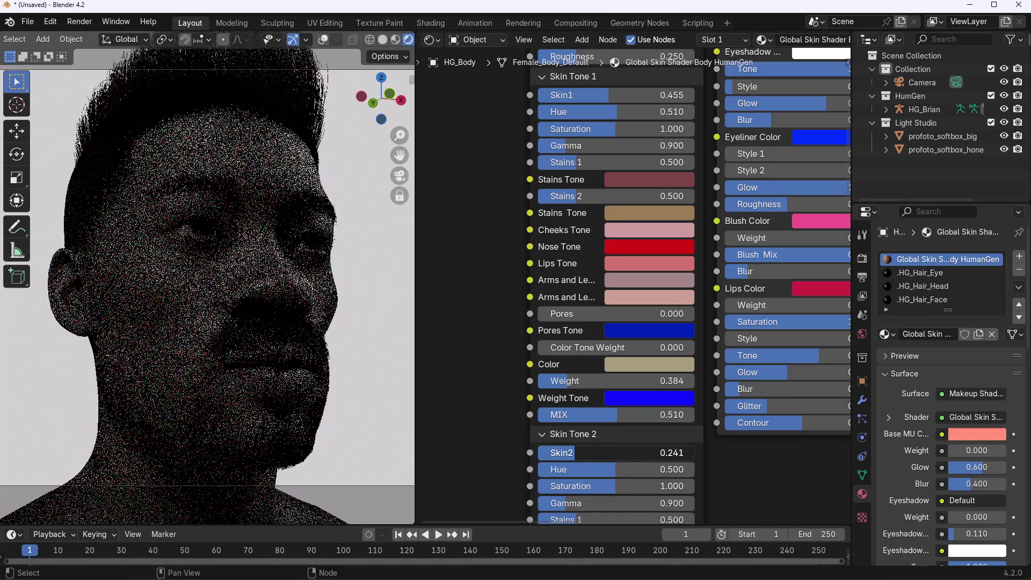
click(546, 433)
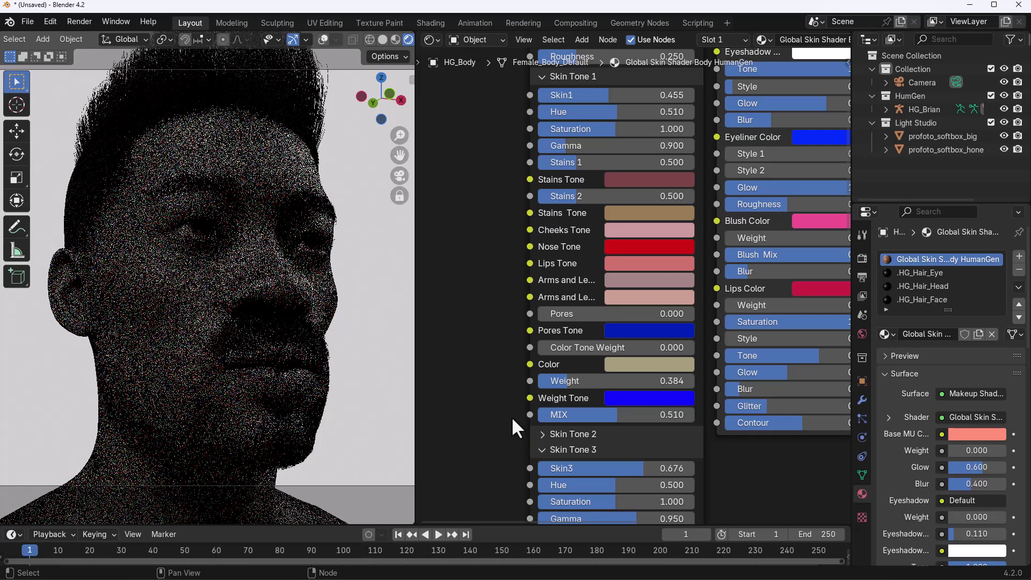
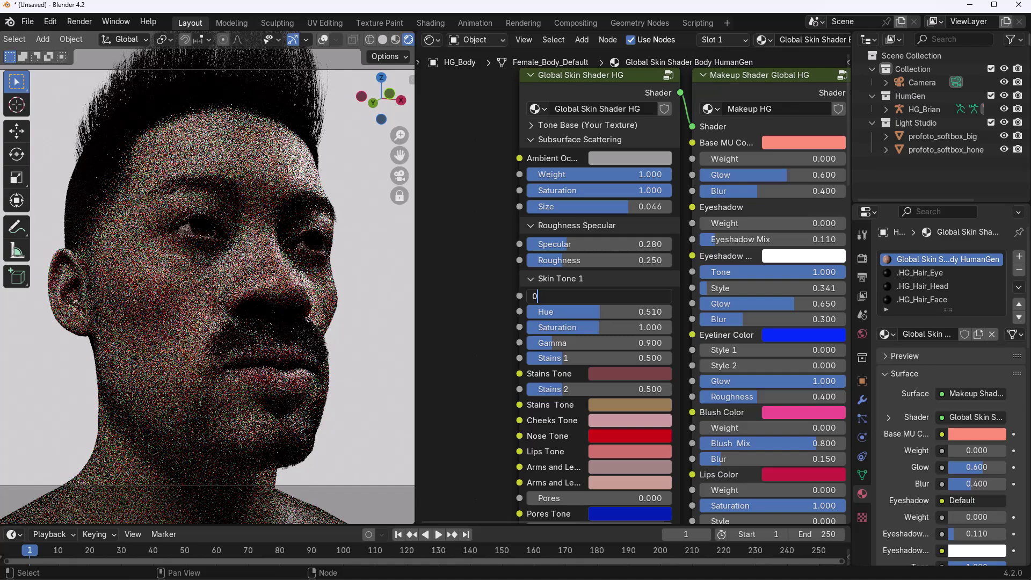
- Reset the Skin1, Skin2 and Skin3 amounts to 0 and collapse their skin tone sections
click(531, 278)
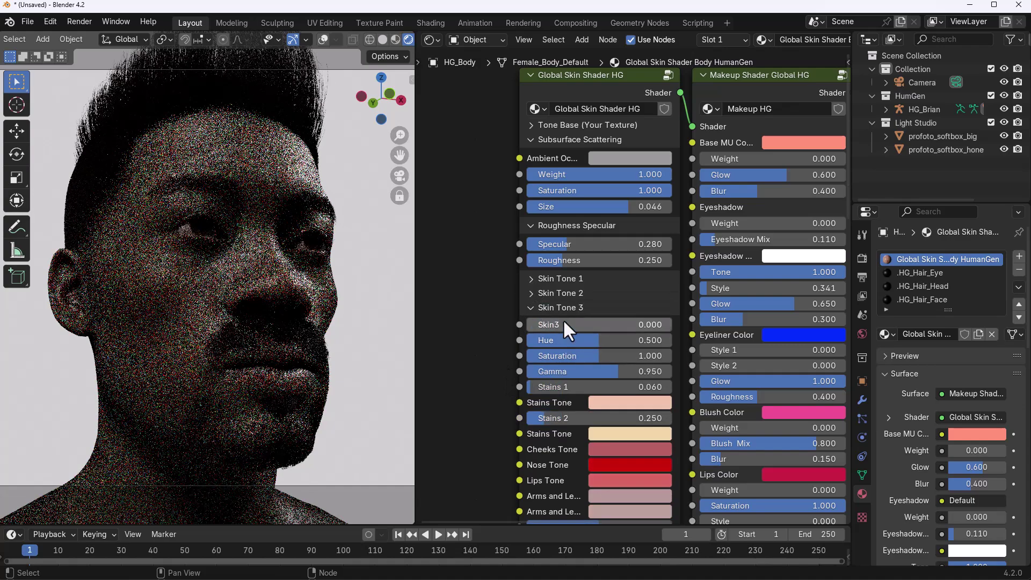
click(551, 293)
click(536, 309)
text(0)
key(Return)
click(533, 305)
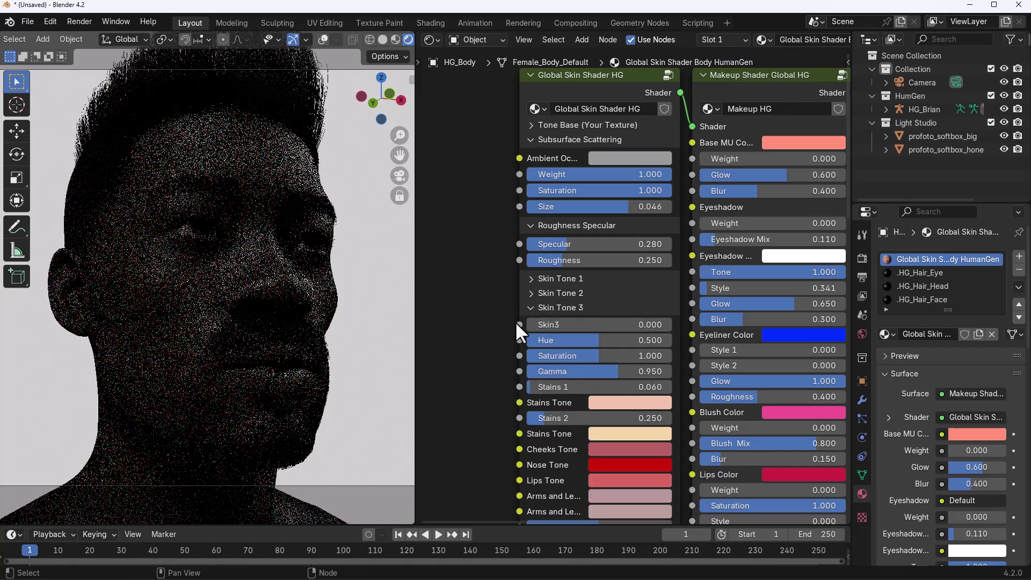
click(535, 329)
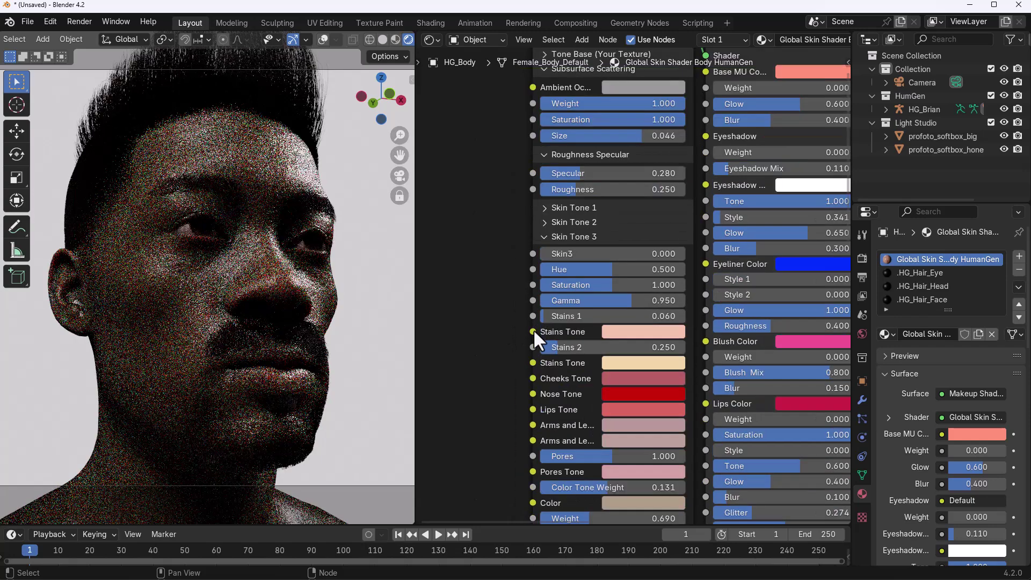
shift+scroll(516, 318, down, 3)
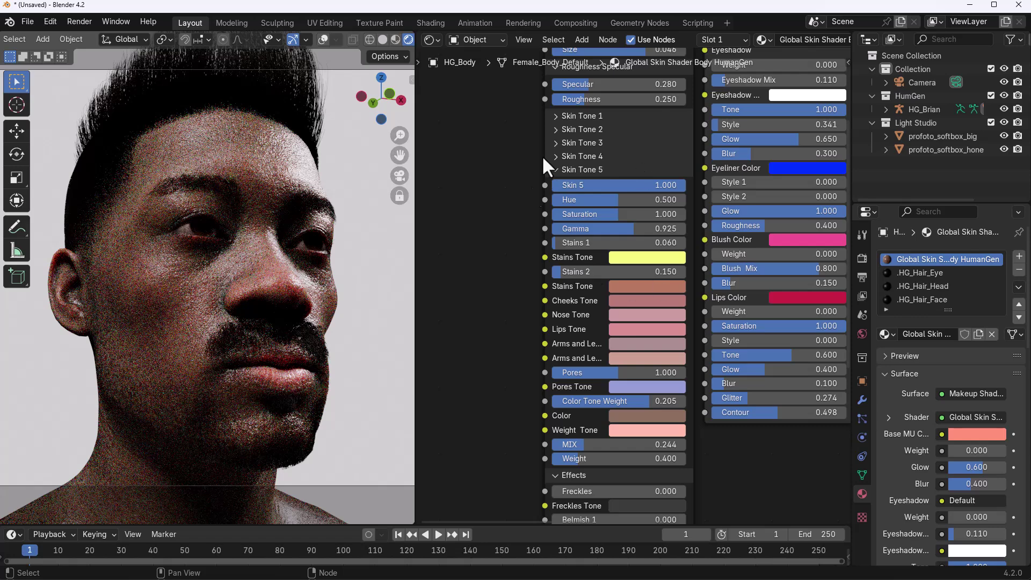
- Change the Color of Skin Tone 5 to a brighter green with Hue 0.358 and Saturation 0.885
shift+scroll(489, 325, down, 4)
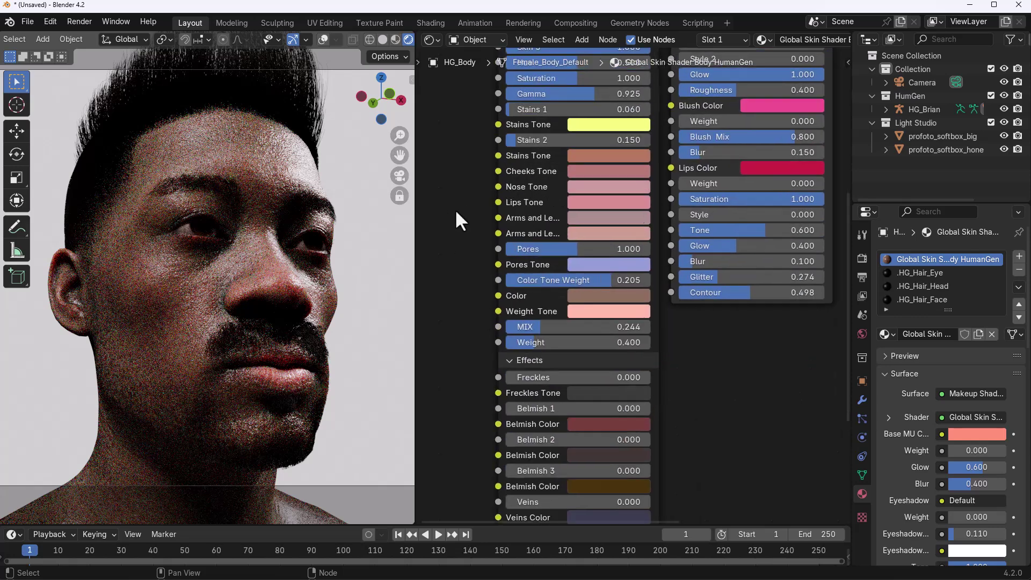
scroll(741, 368, up, 4)
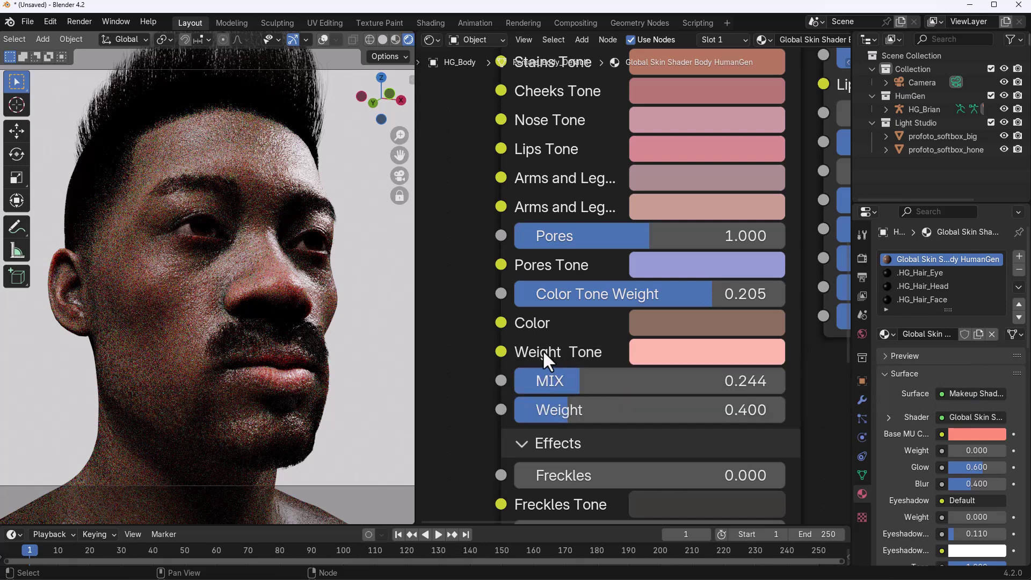
scroll(516, 358, down, 1)
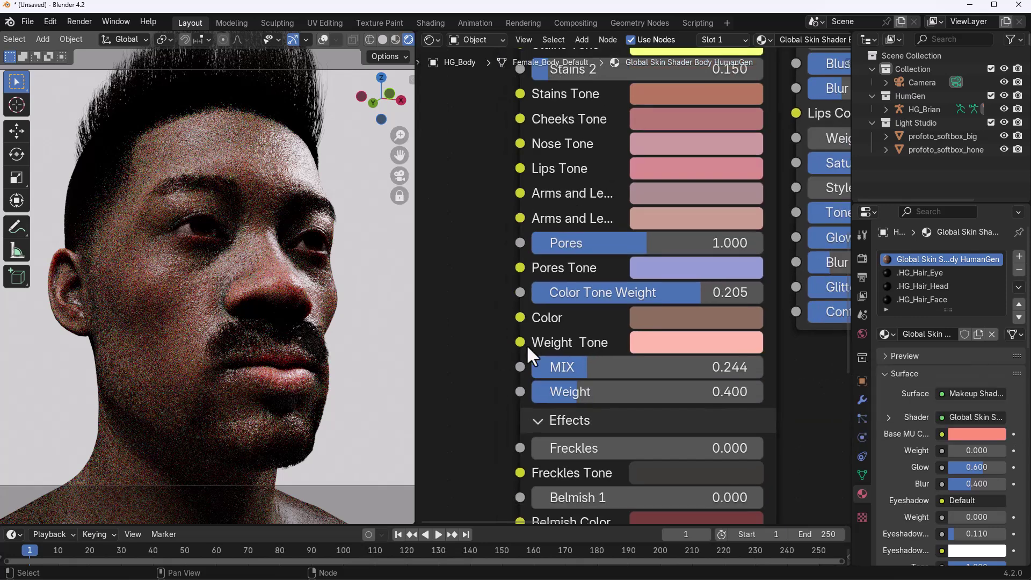
click(655, 328)
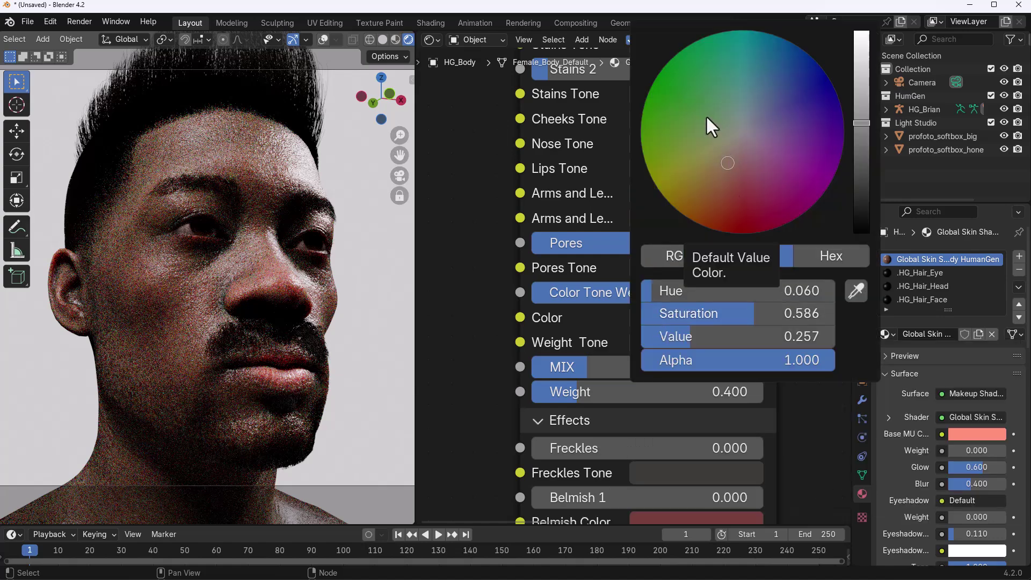
click(697, 85)
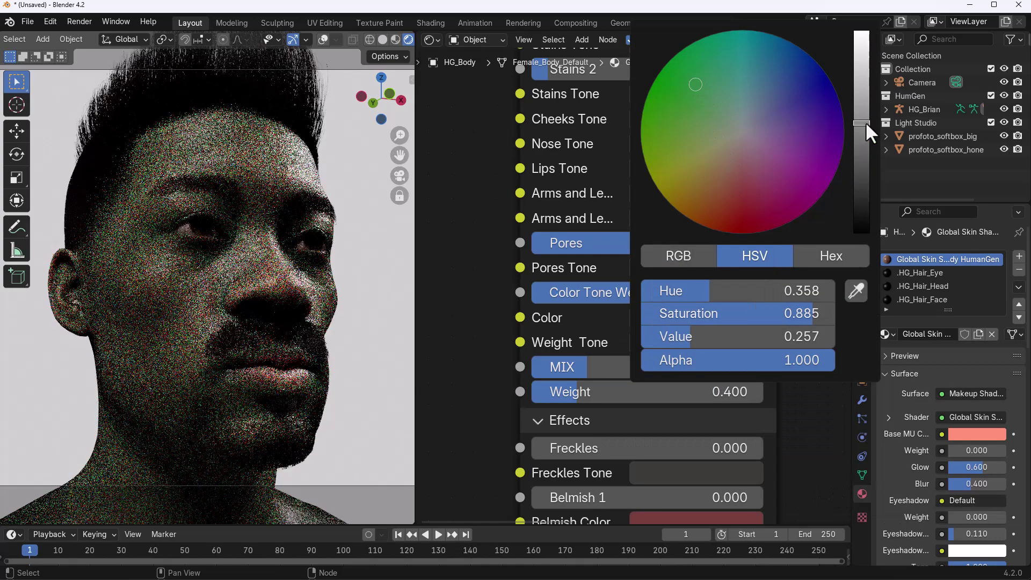
mouse_move(861, 123)
mouse_down()
mouse_move(861, 93)
mouse_move(861, 103)
mouse_up()
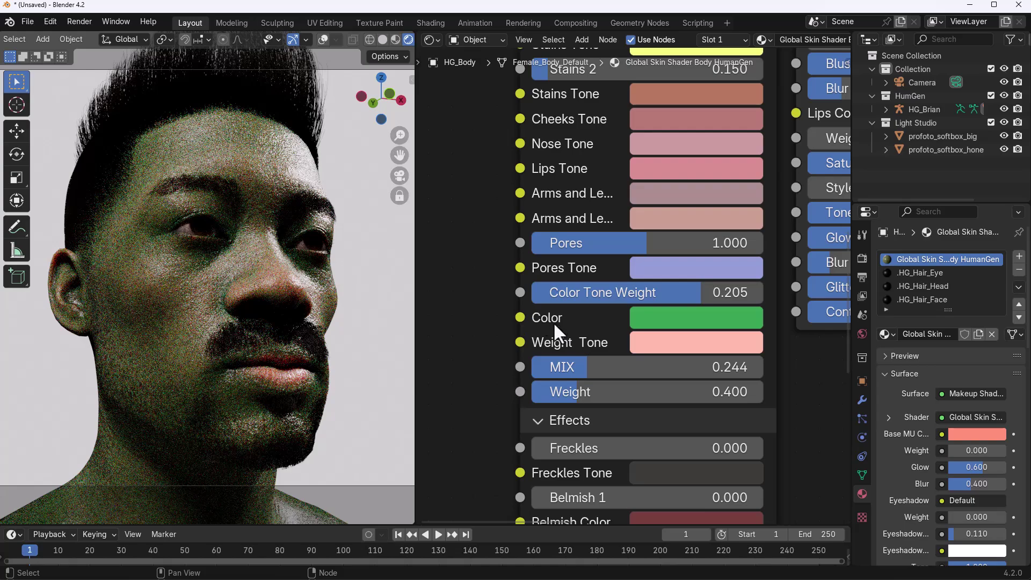
- Set the Color Tone Weight of Skin Tone 5 to 0.130 and its MIX to 0.678, checking the face up close
mouse_move(621, 293)
mouse_down()
mouse_move(639, 293)
mouse_move(623, 292)
mouse_up()
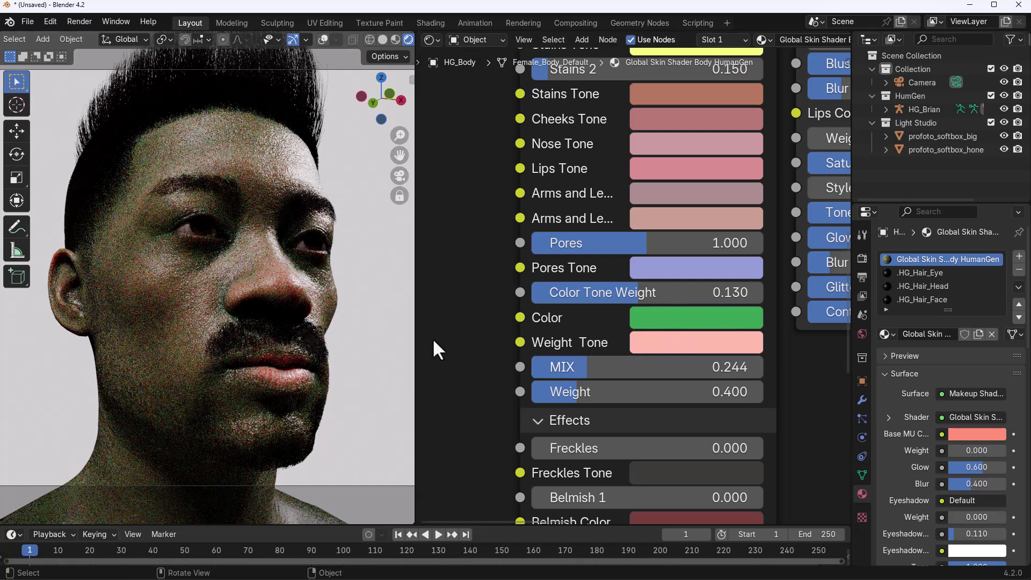
drag(586, 375, 680, 366)
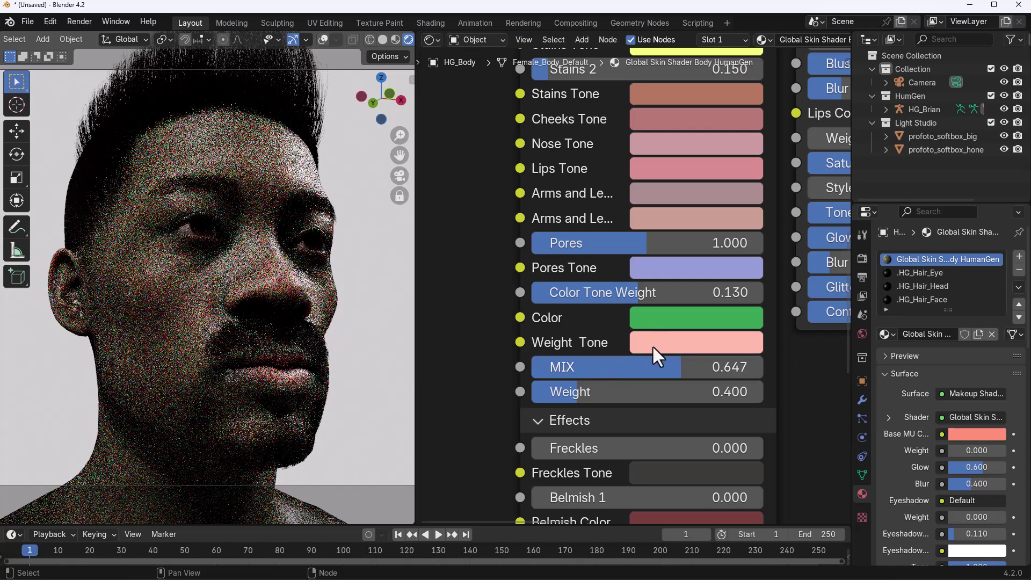
drag(675, 367, 681, 367)
scroll(260, 378, up, 5)
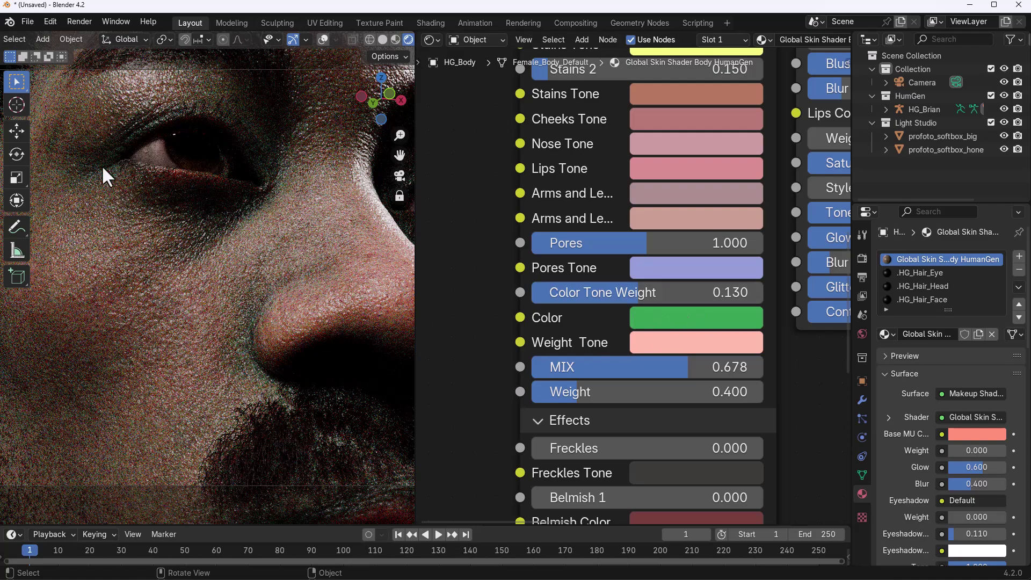
scroll(203, 276, down, 4)
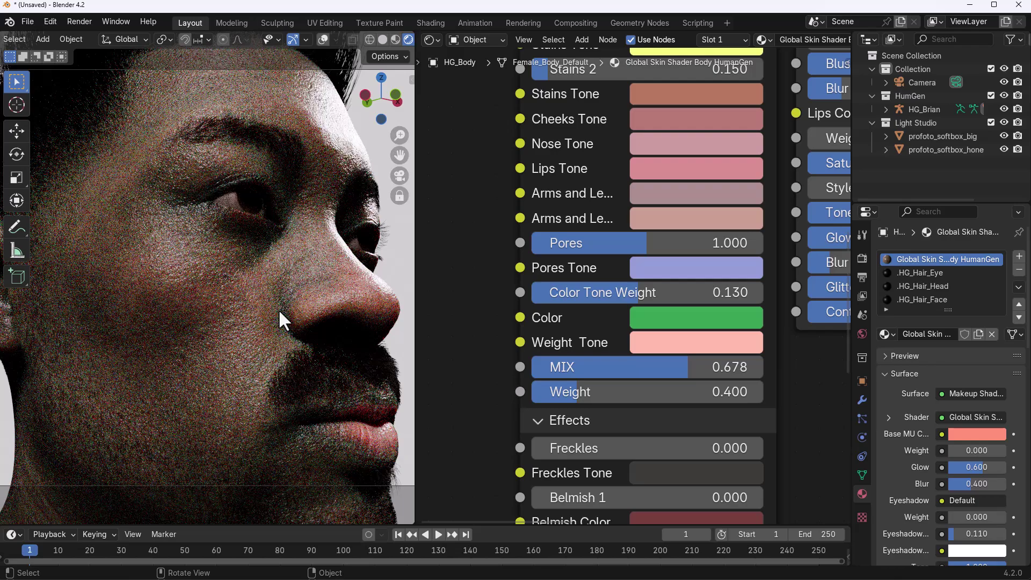
- Set the Weight of Skin Tone 5 to 1.372 and its MIX to 0.603, viewing the face from the front
drag(570, 400, 683, 400)
scroll(233, 329, down, 3)
middle_drag(232, 330, 209, 354)
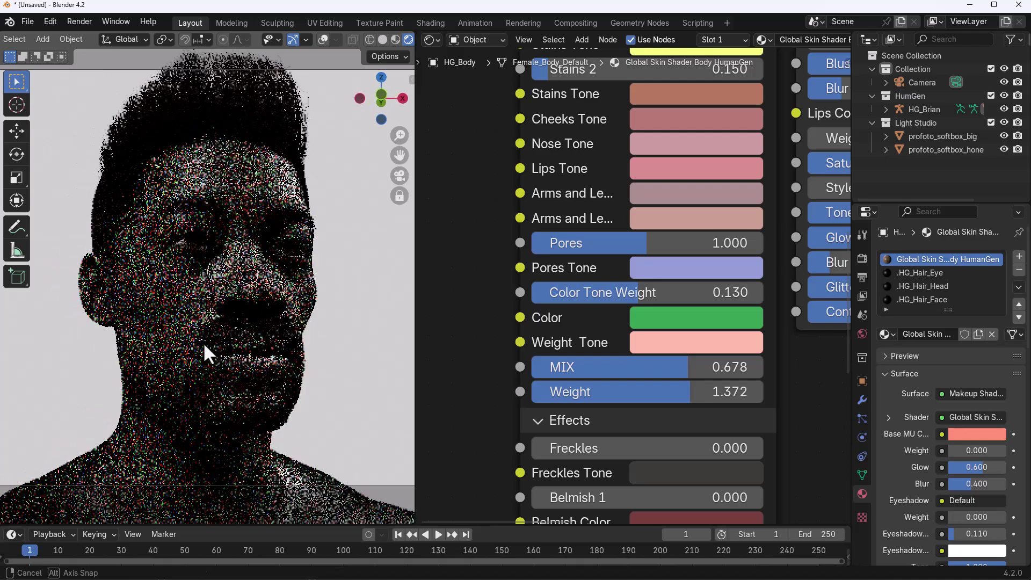
drag(663, 370, 656, 370)
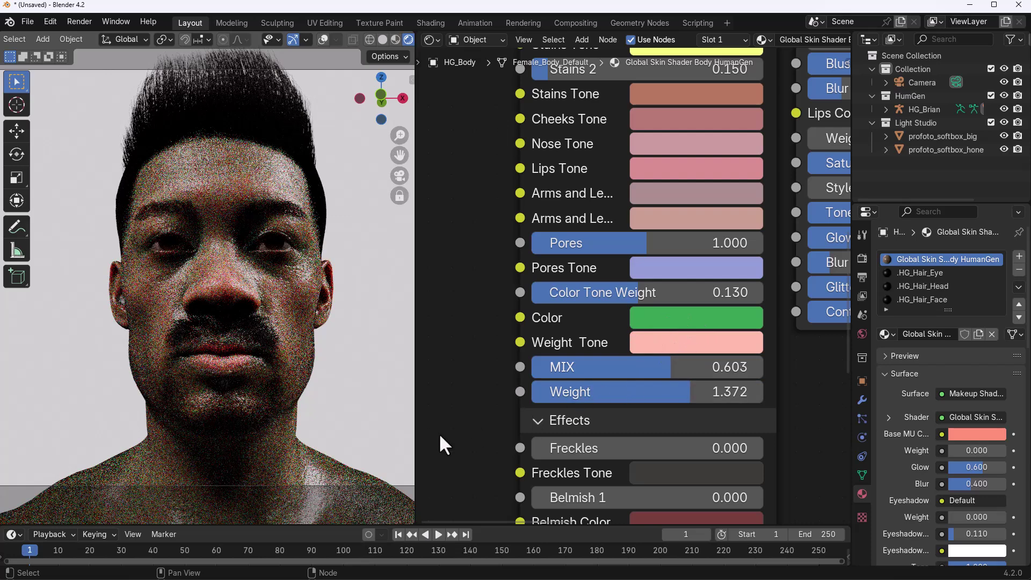
middle_drag(482, 428, 487, 486)
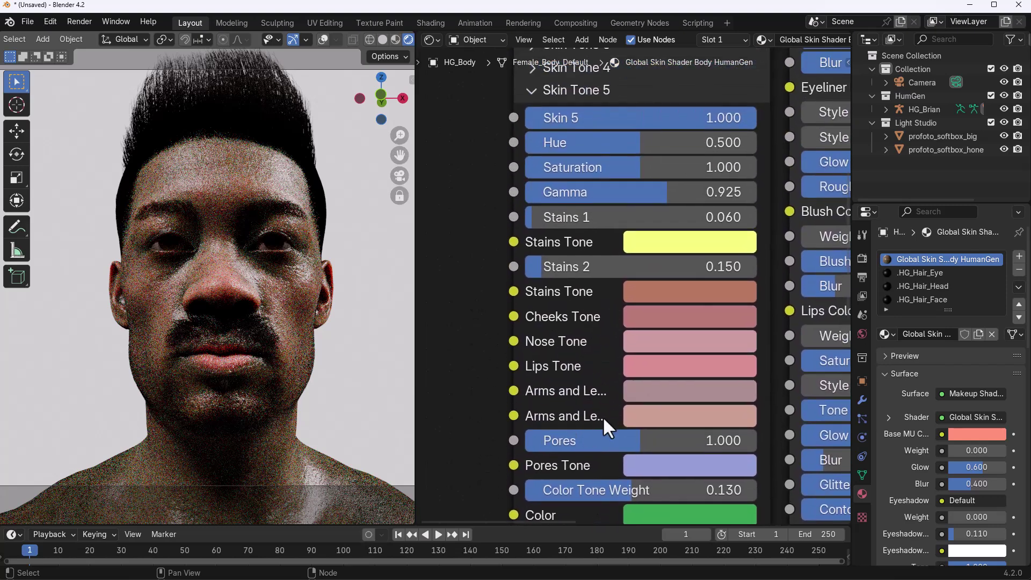
- Widen the 3D viewport and look over the Global Skin add-on's HumanGen shader, contrast and optimization options
drag(414, 272, 529, 271)
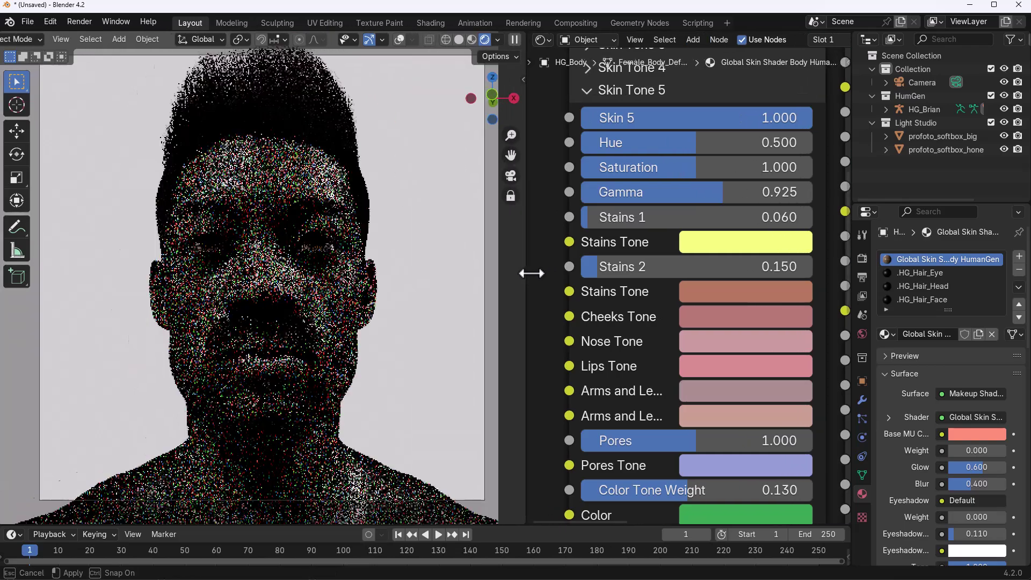
key(n)
click(424, 309)
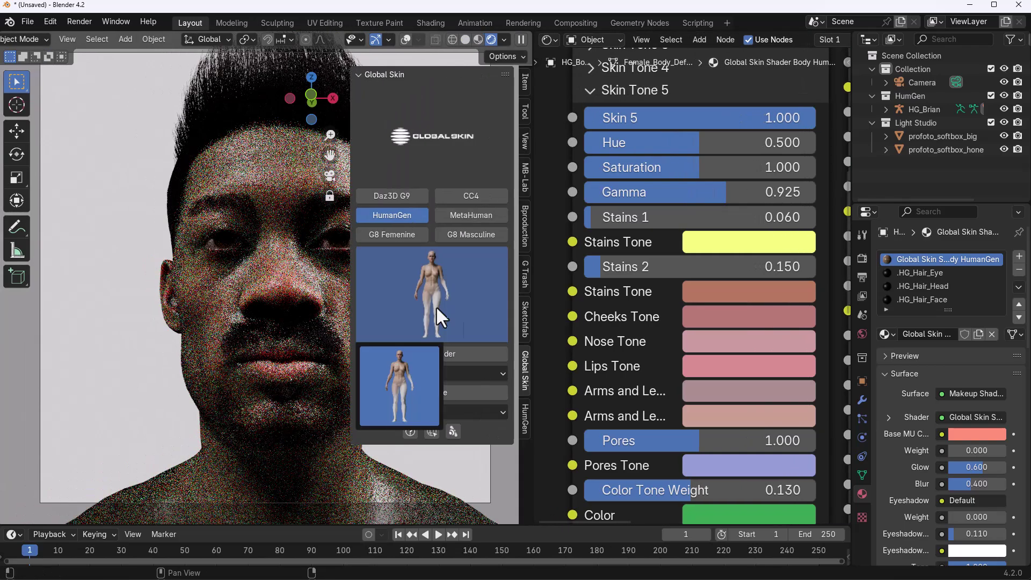
click(408, 410)
click(401, 328)
click(402, 368)
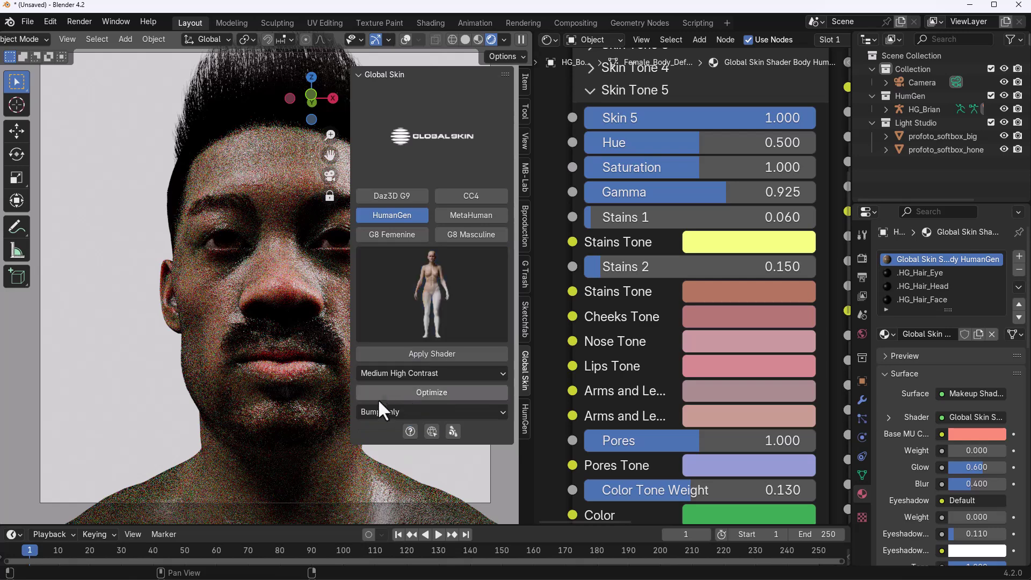
key(n)
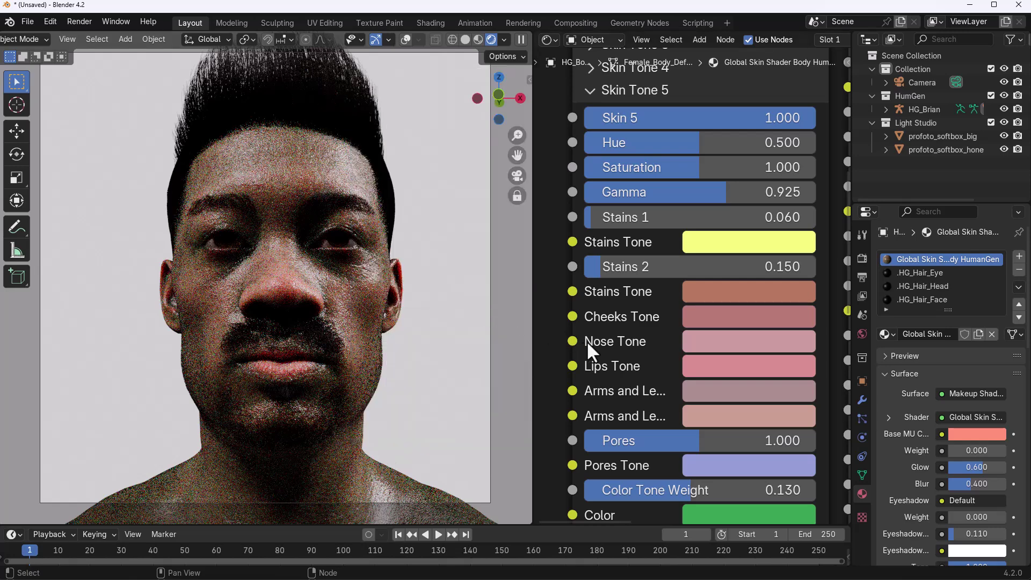
- Look over the Global Skin character presets, including Daz3D G9, and examine the male character's skin up close
middle_drag(556, 372, 623, 258)
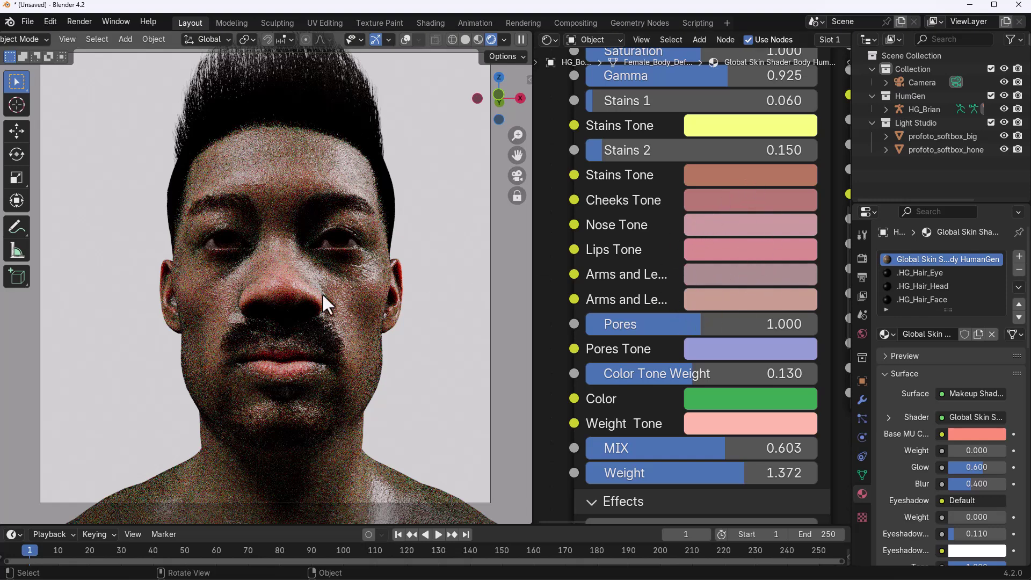
key(n)
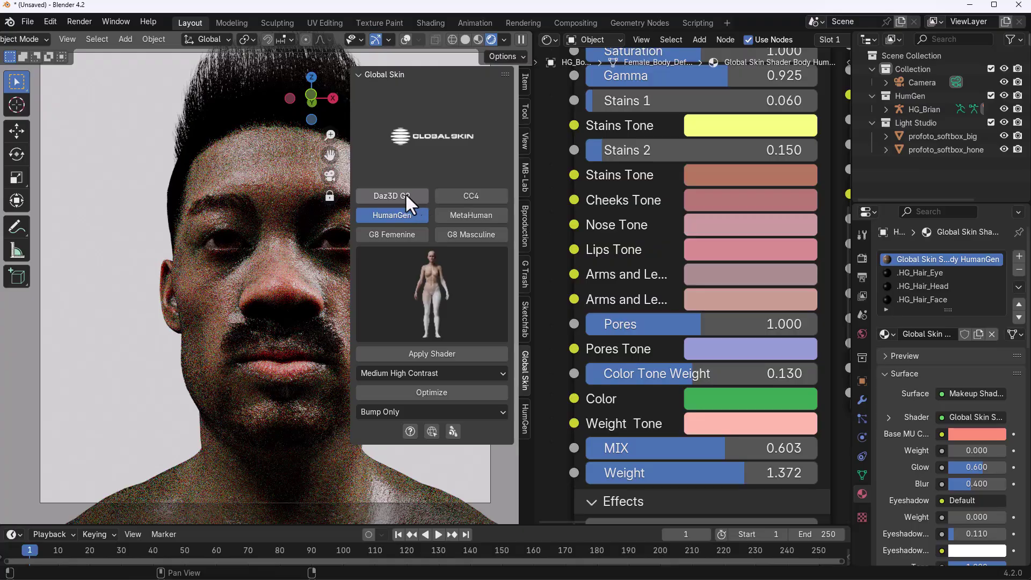
click(412, 194)
click(429, 319)
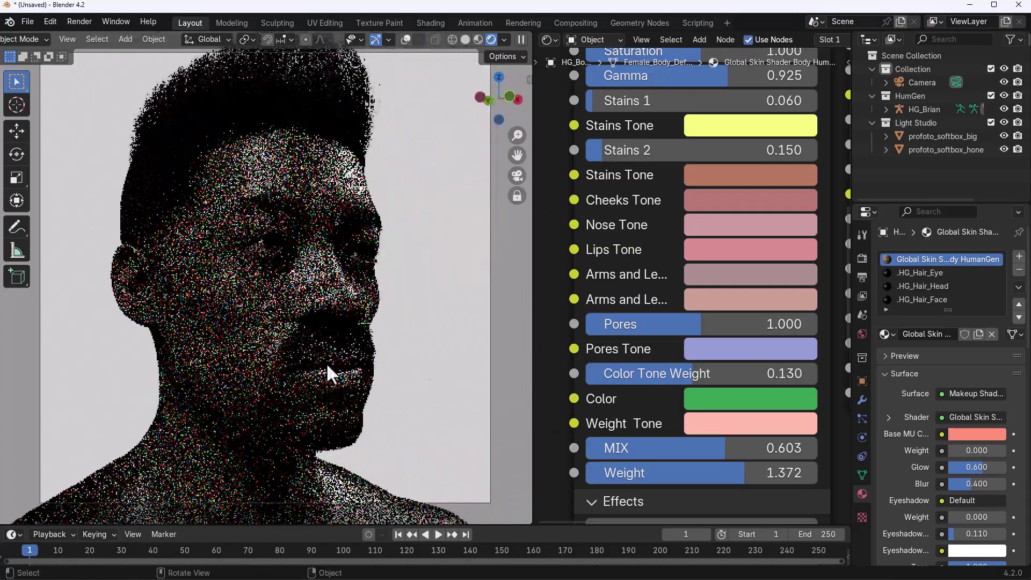
scroll(327, 362, up, 10)
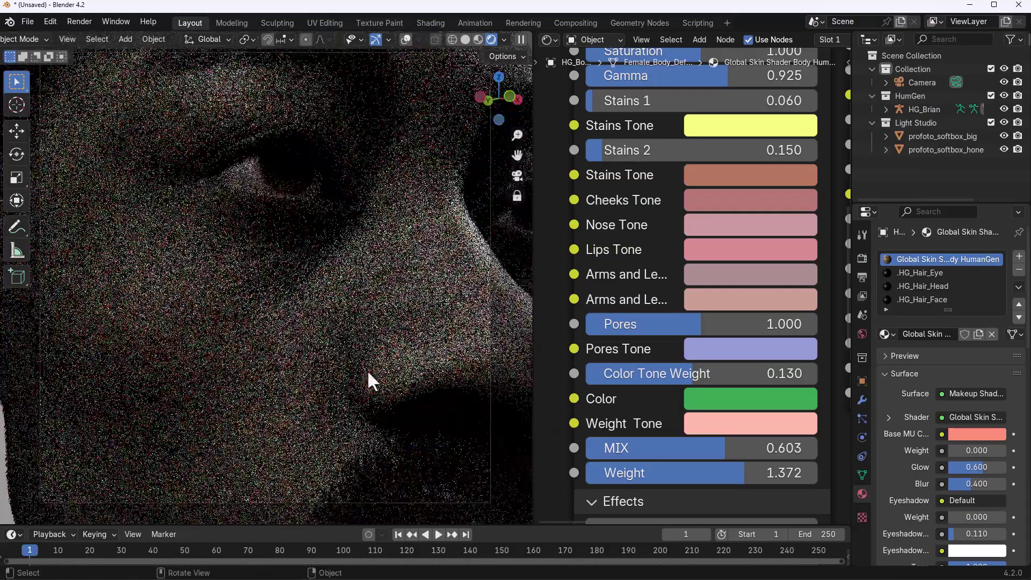
scroll(327, 269, down, 5)
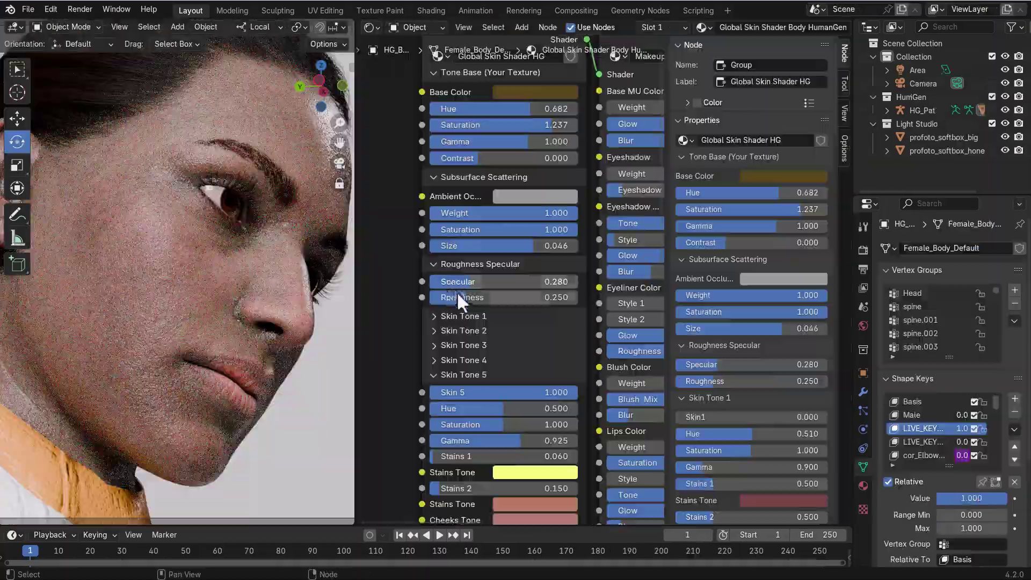
- Set the Roughness of the female character's Global Skin shader to 0.400
drag(458, 298, 481, 298)
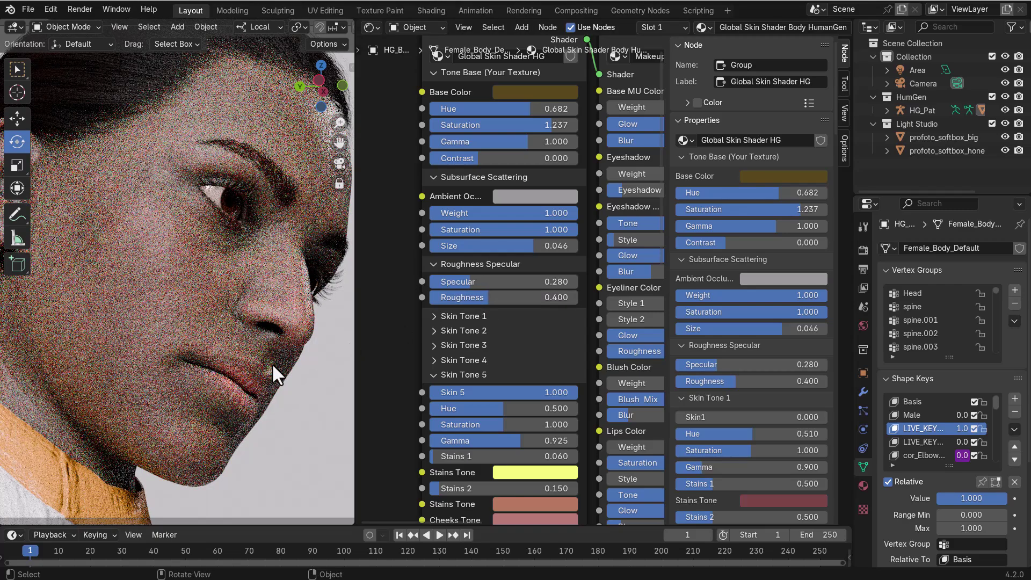
- Collapse the Skin Tone 5 settings and set Freckles in the skin shader's Effects to 0.502, checking the cheek up close
click(426, 374)
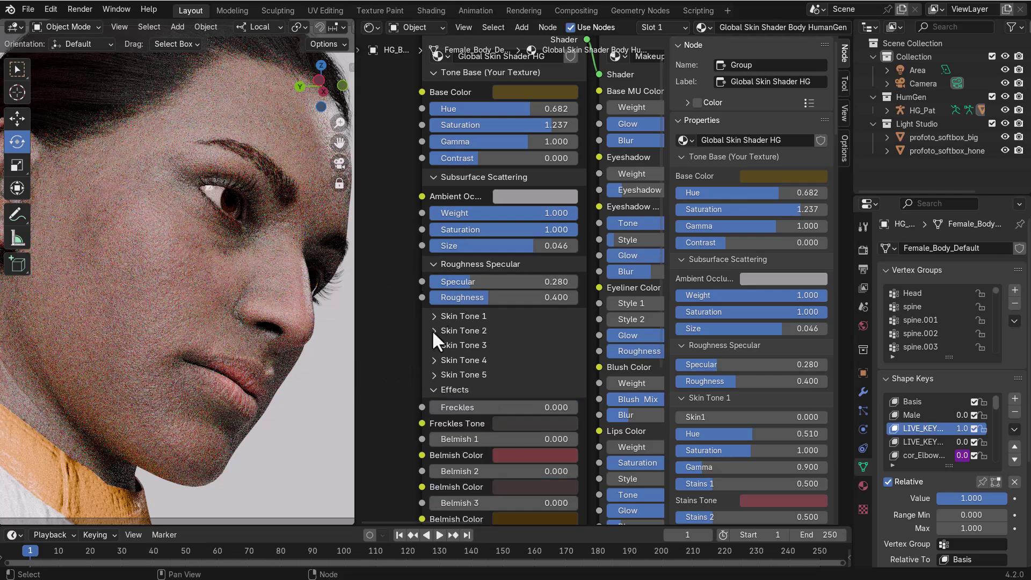
shift+scroll(379, 227, down, 5)
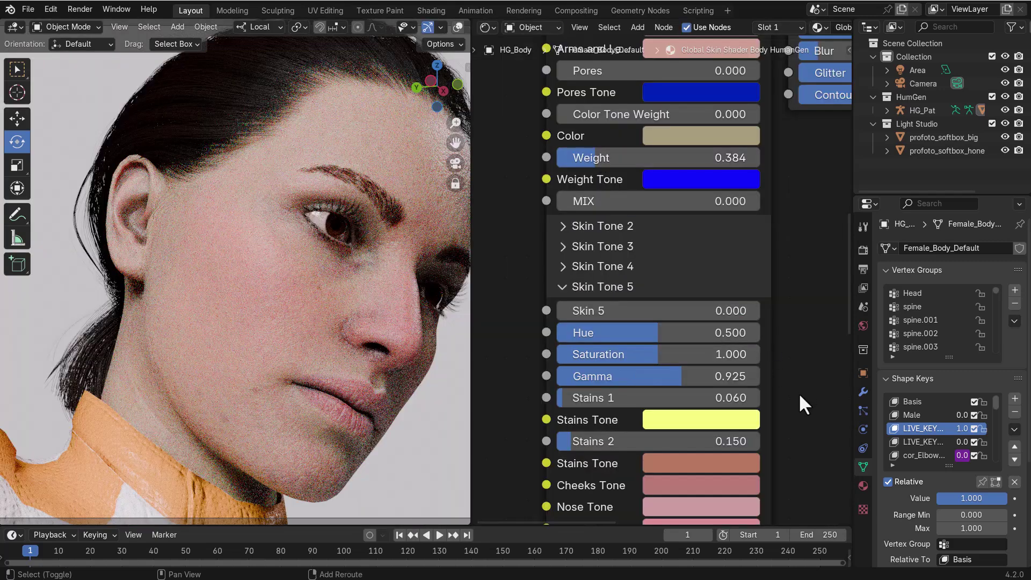
middle_drag(798, 392, 781, 378)
click(566, 229)
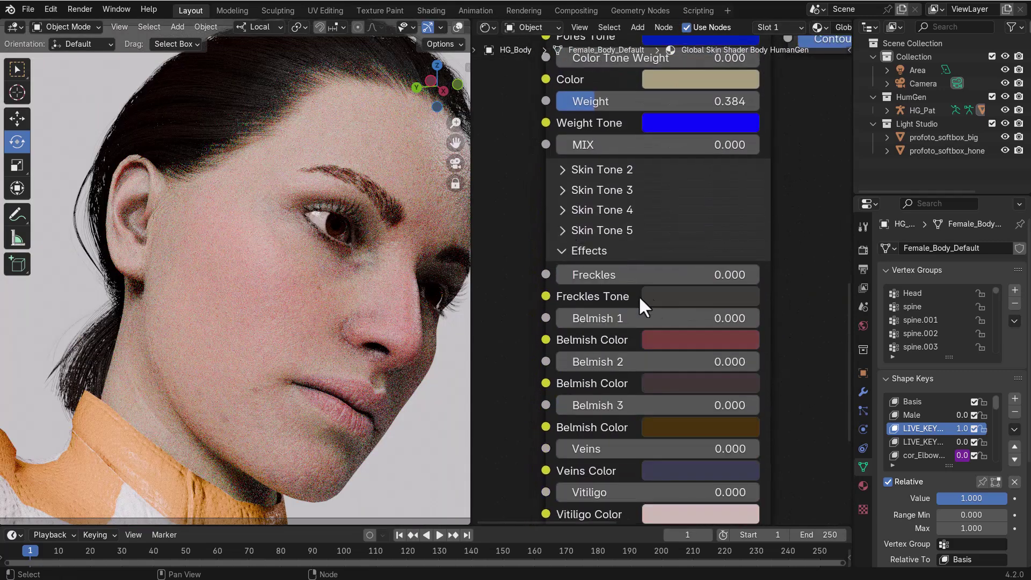
drag(620, 272, 660, 273)
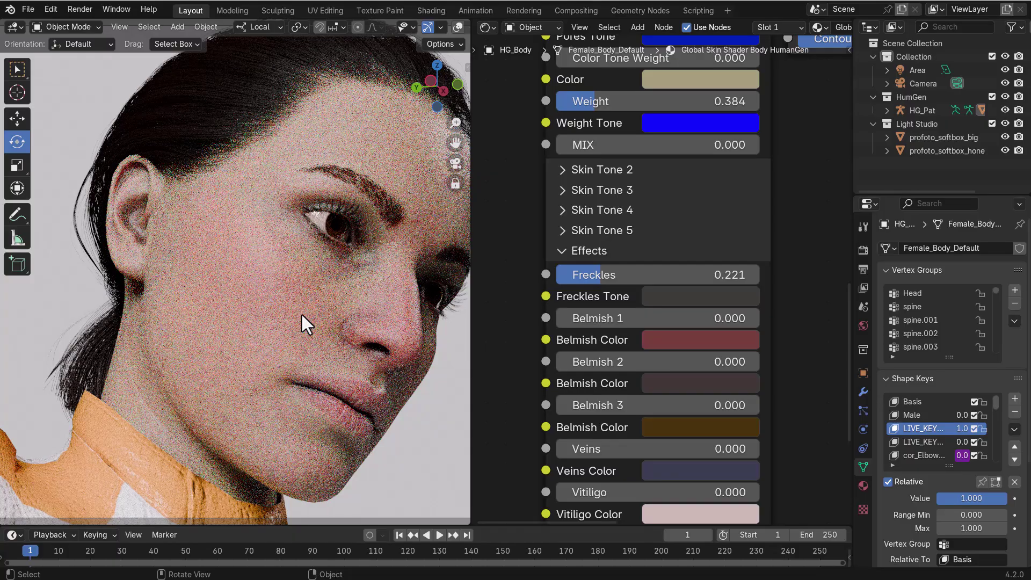
scroll(302, 325, up, 5)
scroll(302, 315, up, 1)
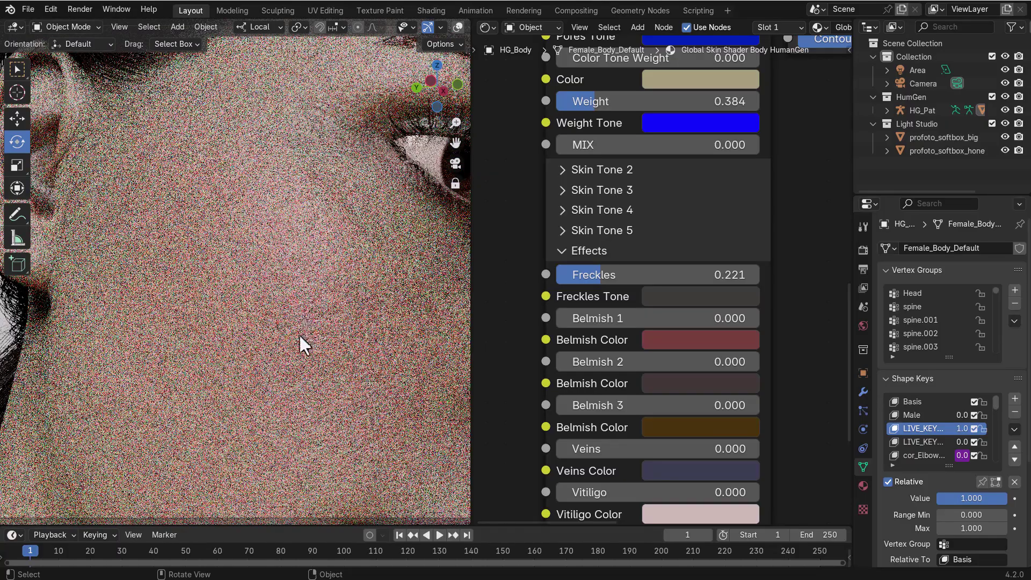
drag(617, 275, 766, 274)
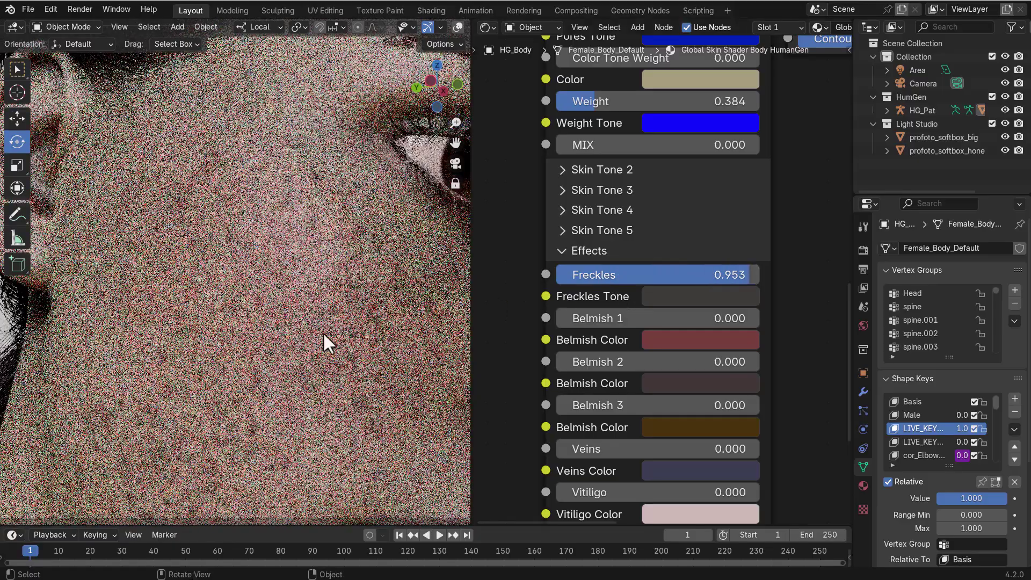
scroll(269, 279, down, 5)
scroll(262, 276, up, 5)
drag(750, 274, 658, 274)
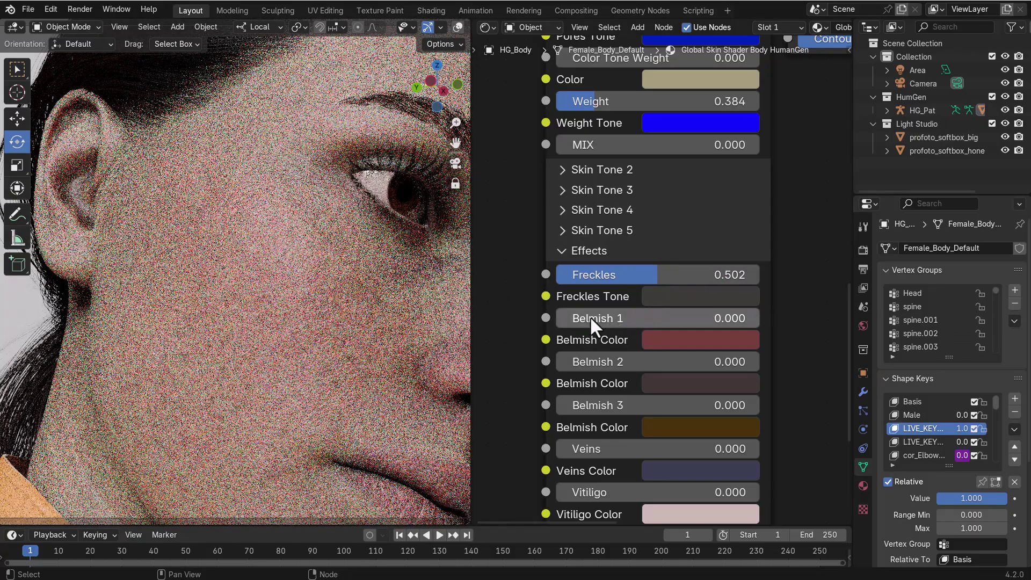
- Try Belmish 1 at about 0.791 and return it to 0.000
drag(590, 318, 750, 318)
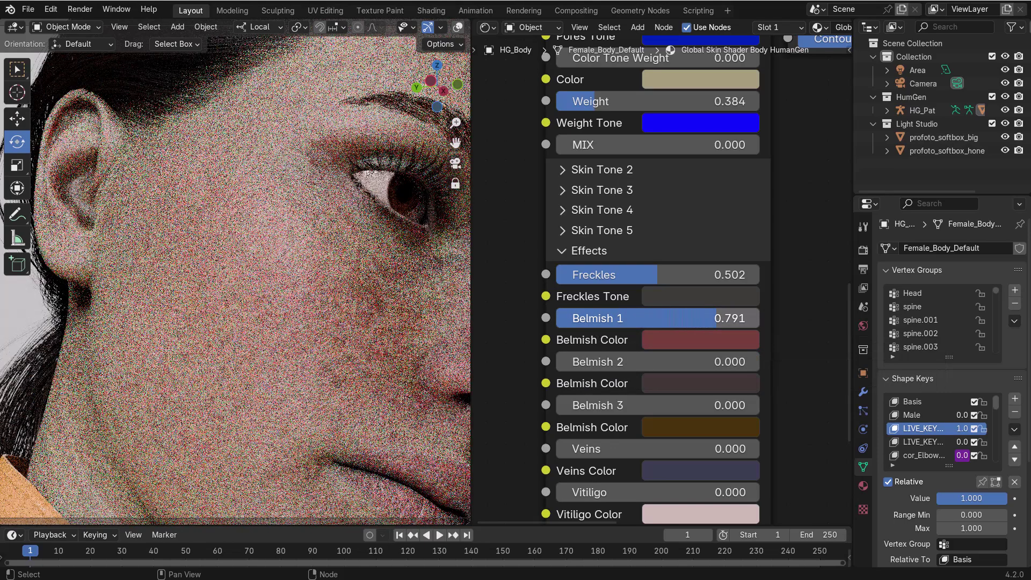
drag(750, 318, 533, 376)
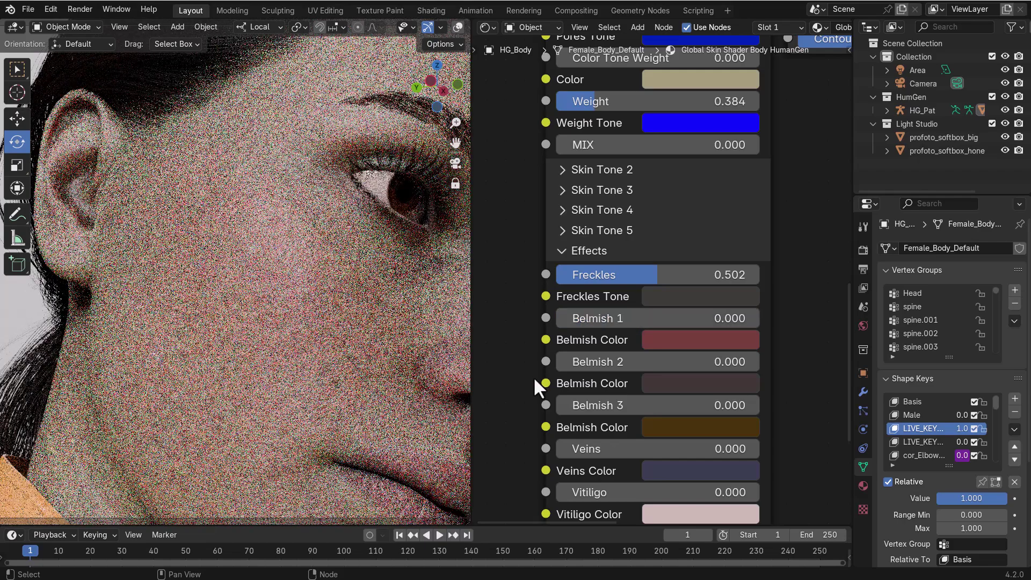
- Set Vitiligo to 0.684 and Acne to 0.589 in the skin shader's Effects, viewing the face from the front
middle_drag(526, 417, 524, 275)
drag(576, 324, 690, 323)
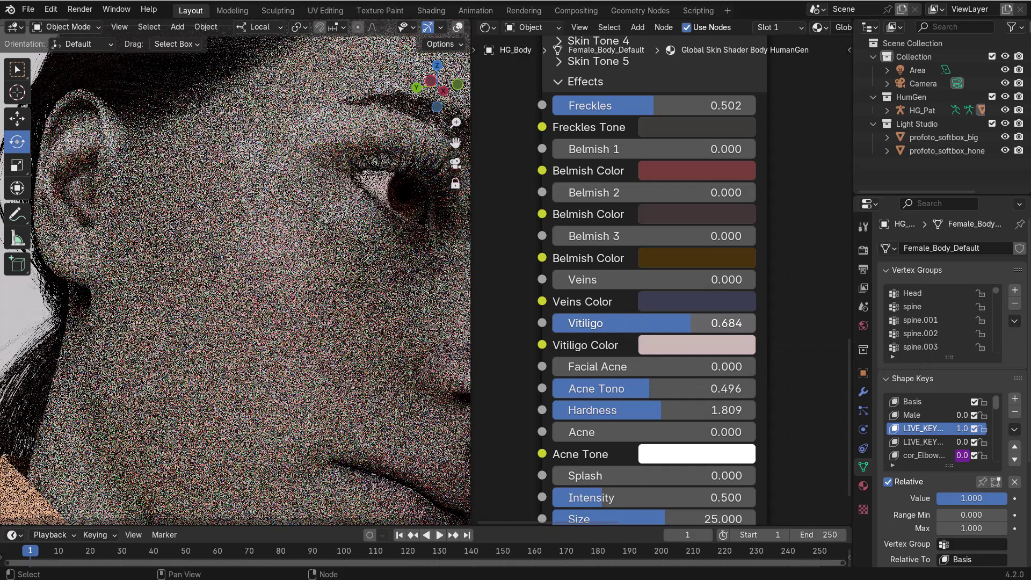
middle_drag(301, 274, 170, 257)
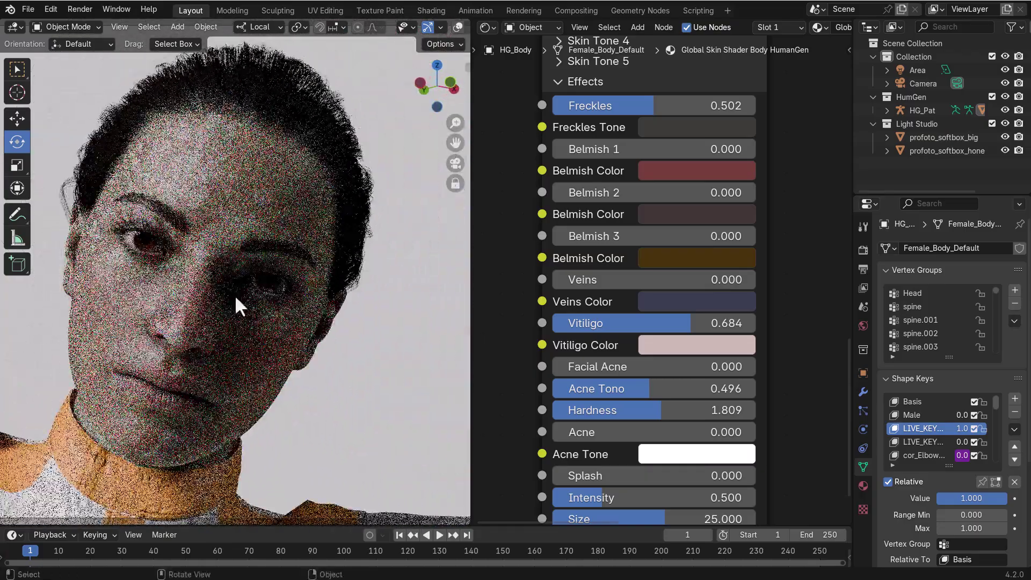
scroll(237, 302, up, 4)
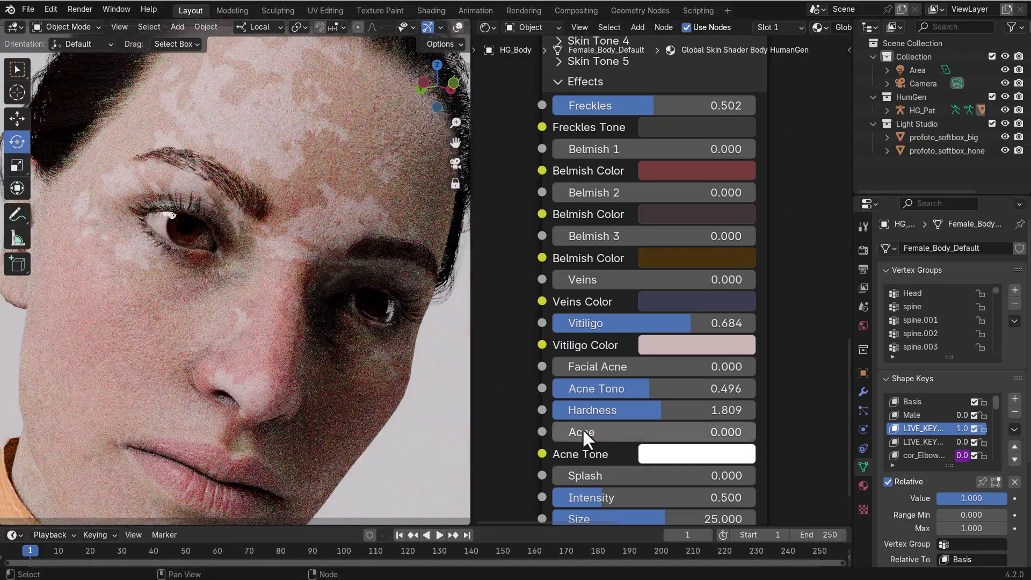
drag(574, 429, 694, 429)
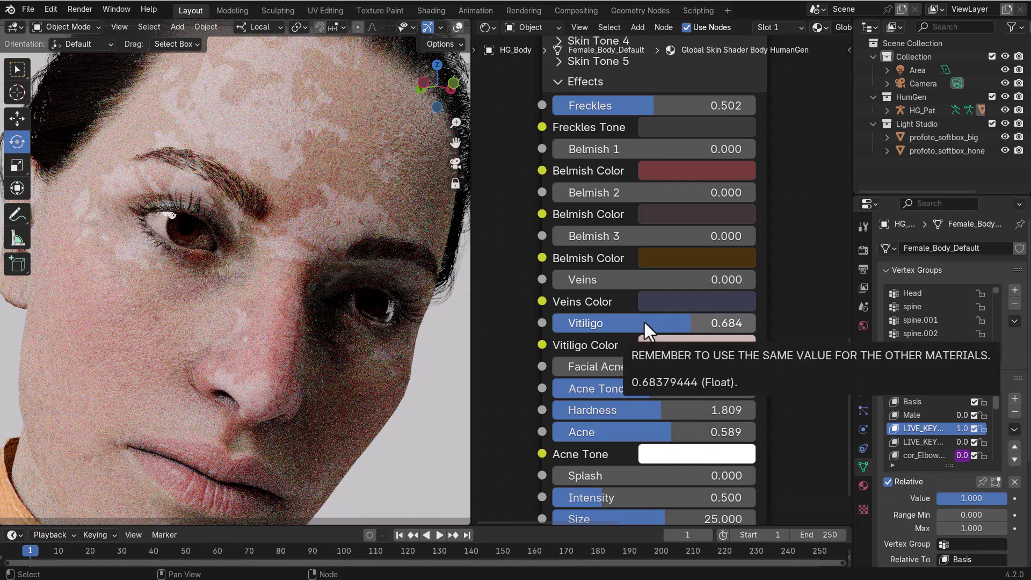
- Set the base Weight of the Makeup HG node to 0.804 and its Base MU Color to blue with hue 0.662 and saturation 0.916
scroll(643, 319, down, 10)
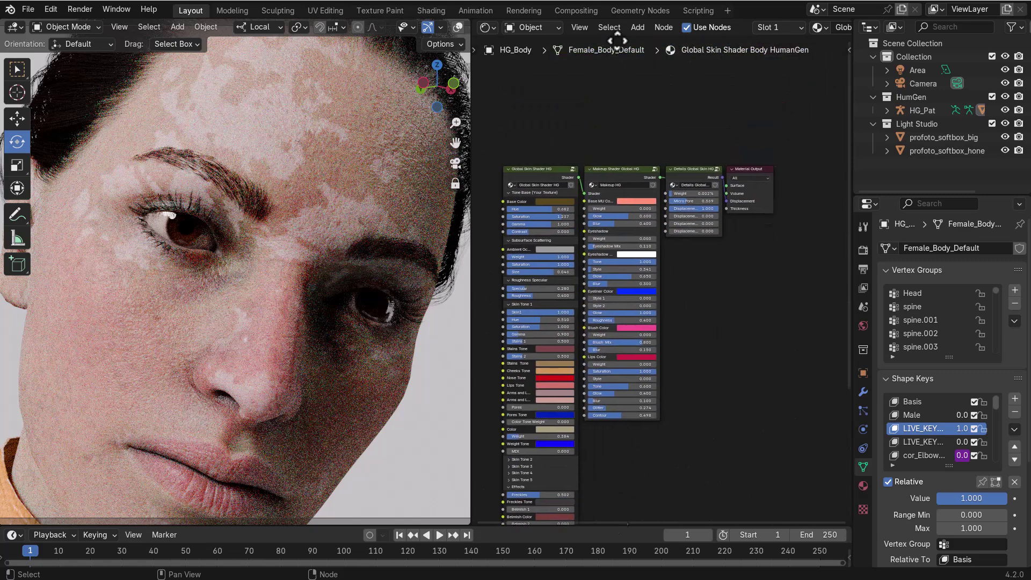
scroll(617, 195, up, 5)
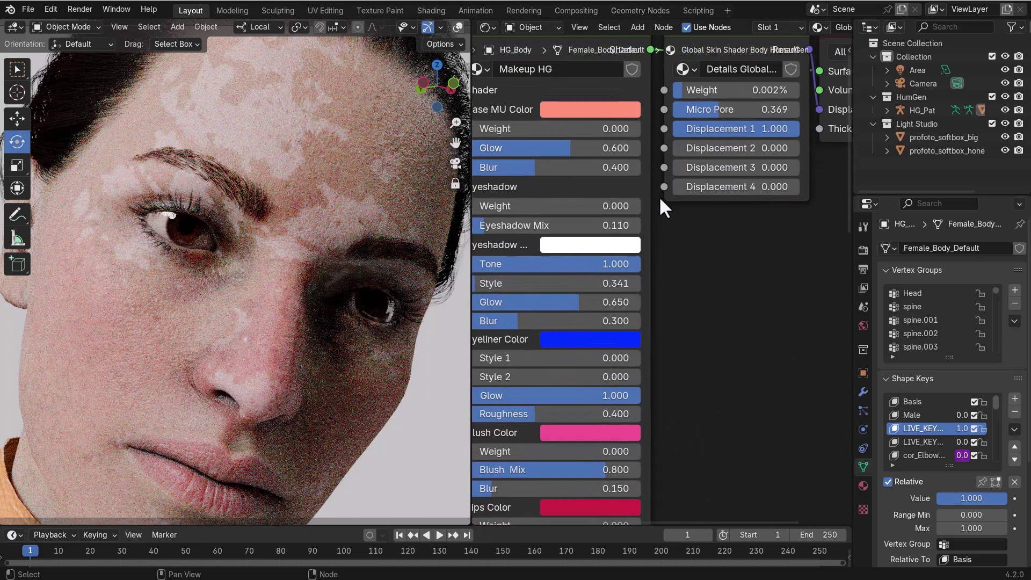
middle_drag(584, 113, 660, 137)
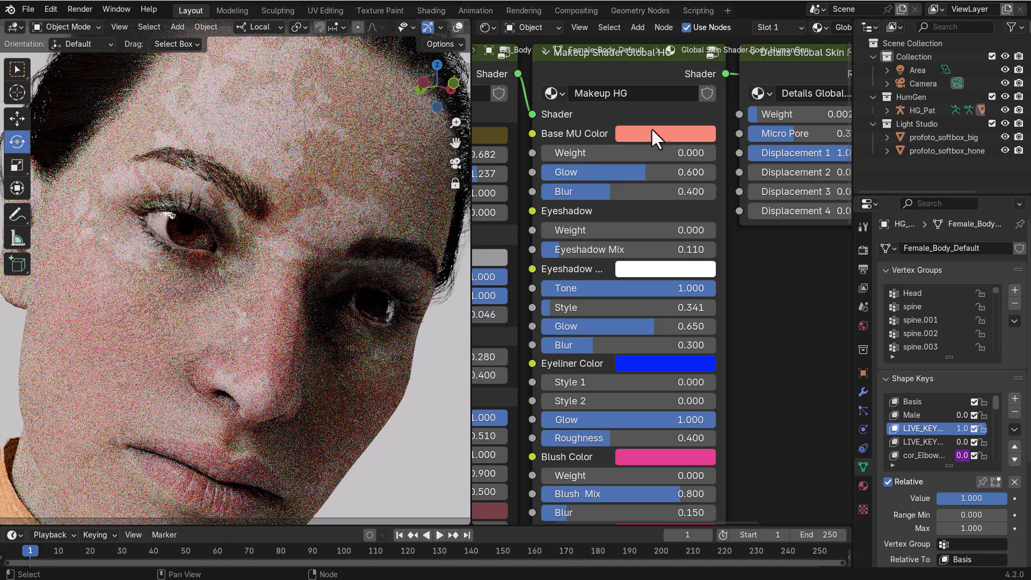
drag(585, 154, 704, 154)
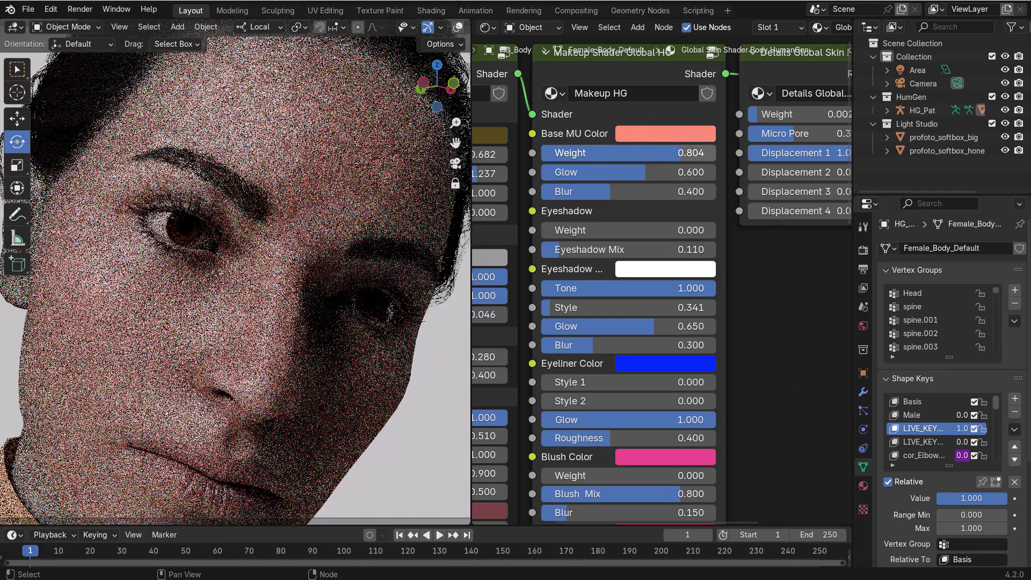
click(665, 133)
click(663, 208)
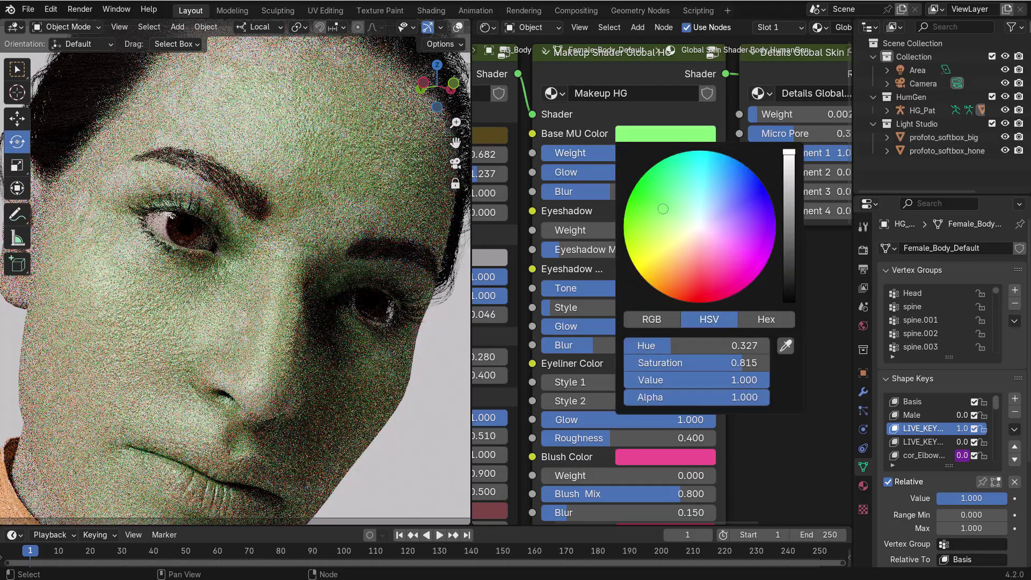
click(725, 195)
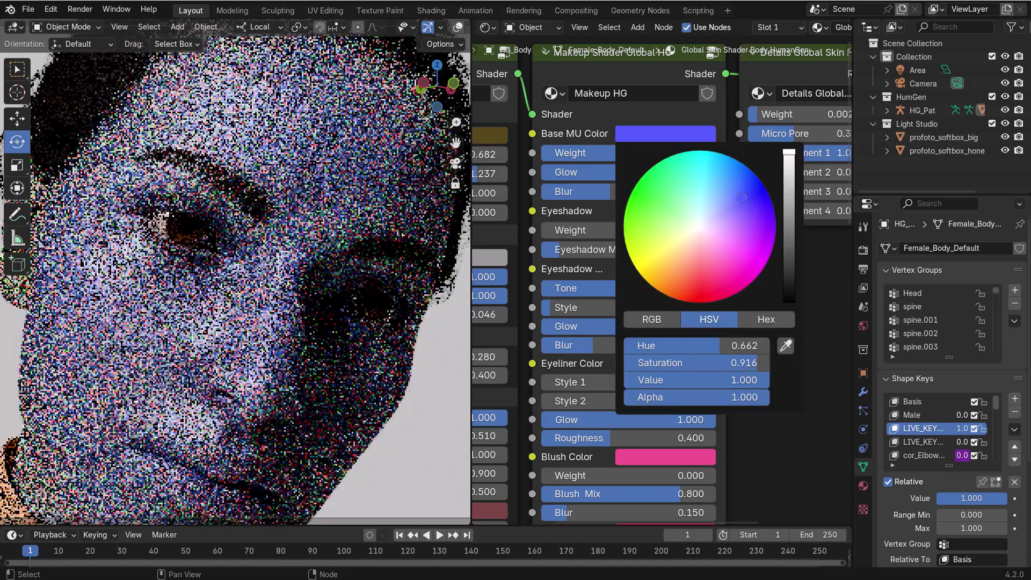
- Reset the base makeup Weight to 0.000 and set the Eyeshadow Weight to 0.318
drag(639, 156, 521, 157)
drag(578, 230, 679, 229)
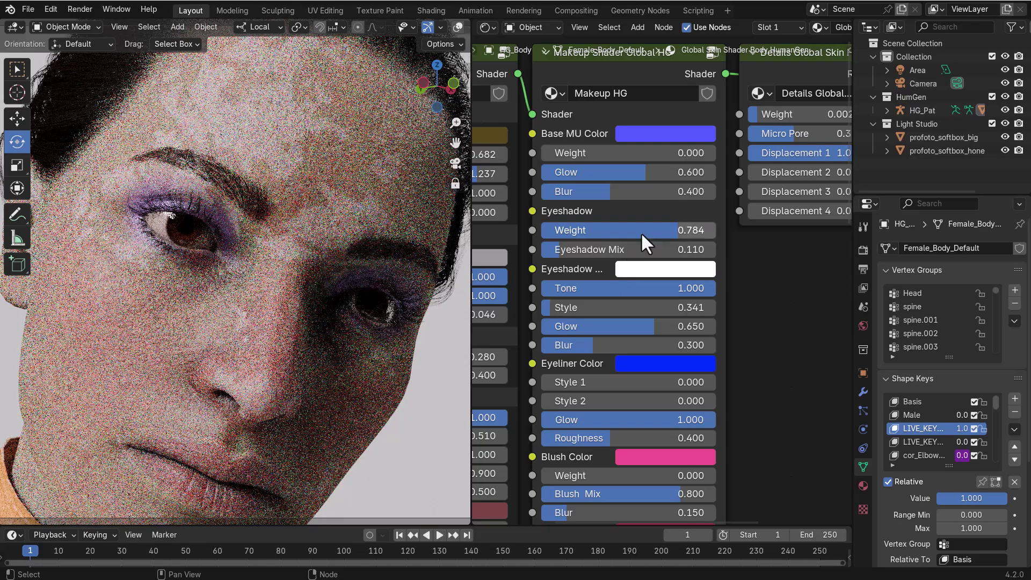
drag(663, 230, 581, 230)
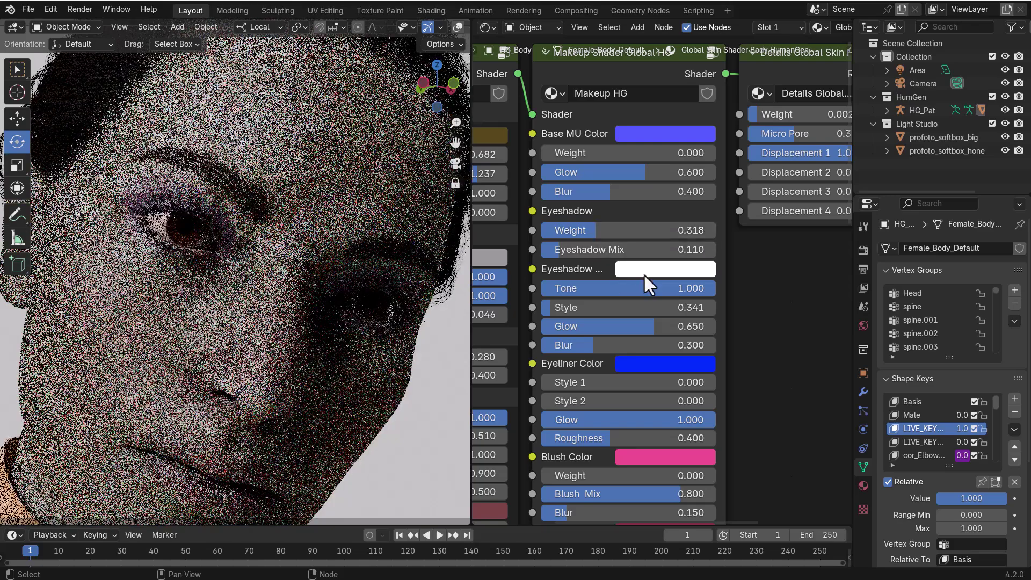
- Set the eyeliner's Style 1 to 0.110 and Style 2 to 0.294 in the Makeup HG node
scroll(582, 327, down, 2)
drag(566, 338, 614, 348)
drag(607, 335, 564, 335)
drag(654, 354, 618, 356)
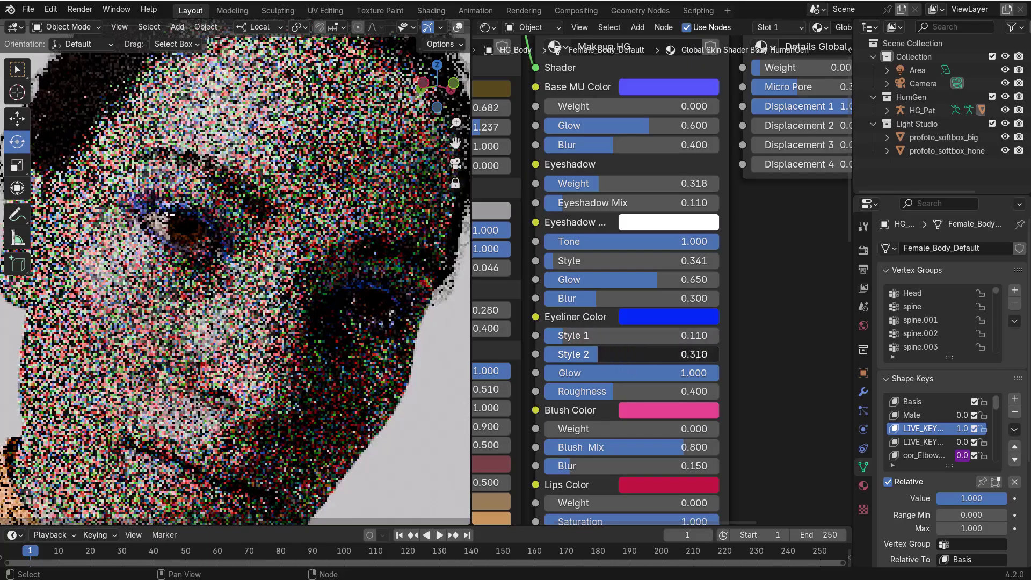
- Set the blush Weight to 0.243, checking the color on the cheek from the side
middle_drag(797, 403, 805, 295)
drag(575, 322, 658, 322)
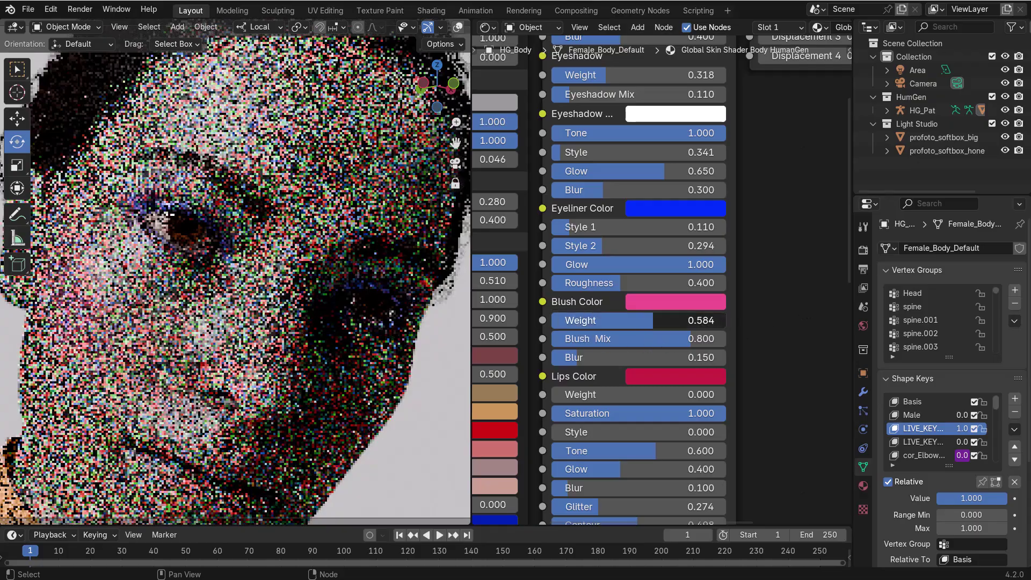
middle_drag(447, 386, 238, 394)
scroll(238, 395, up, 3)
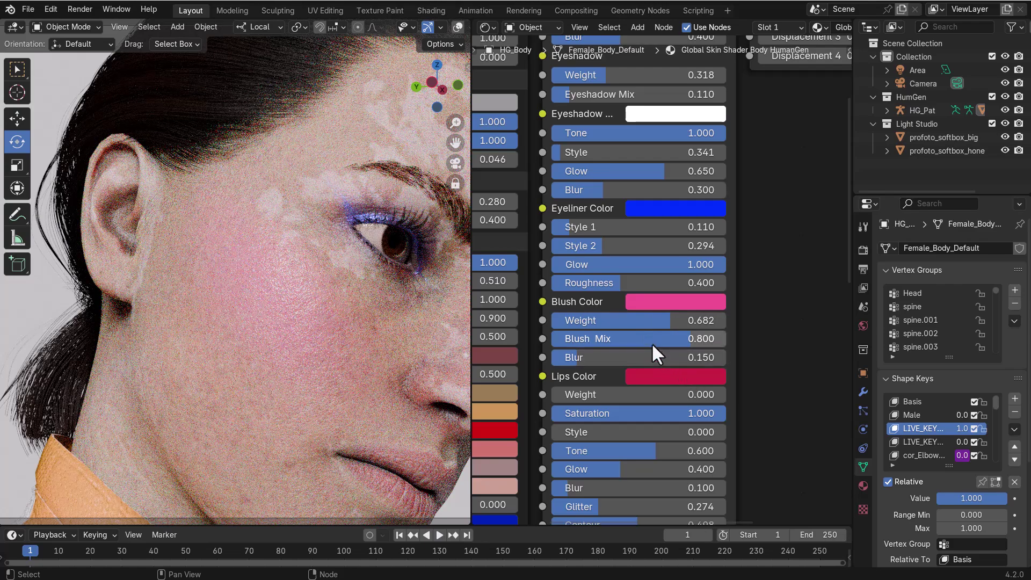
drag(646, 321, 594, 321)
- Set the lips color Weight to 0.165 and its Style to 0.286, and inspect the lips up close
mouse_move(392, 414)
middle_down()
mouse_move(363, 403)
mouse_move(376, 408)
middle_up()
middle_drag(755, 395, 772, 286)
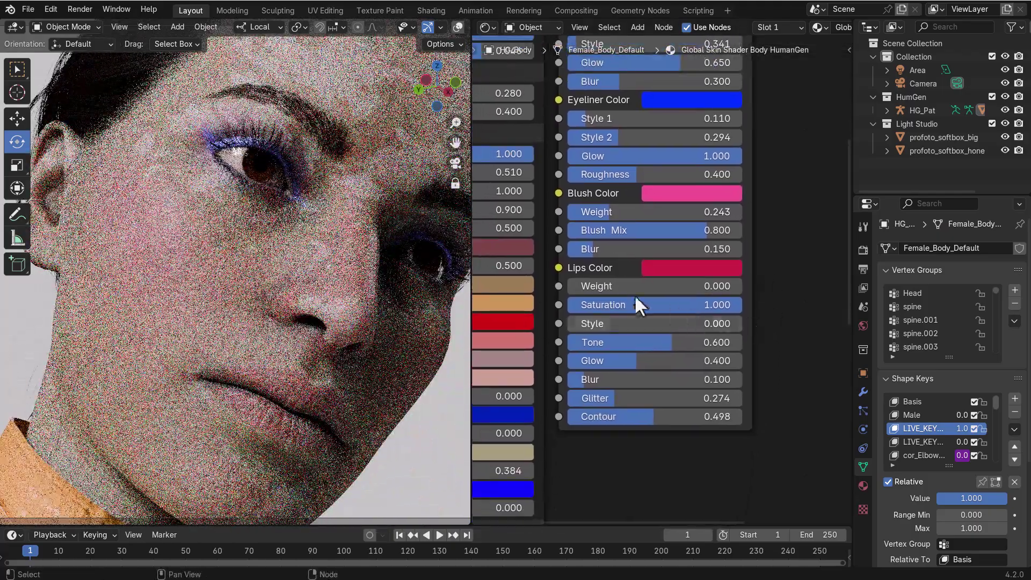
drag(588, 285, 620, 292)
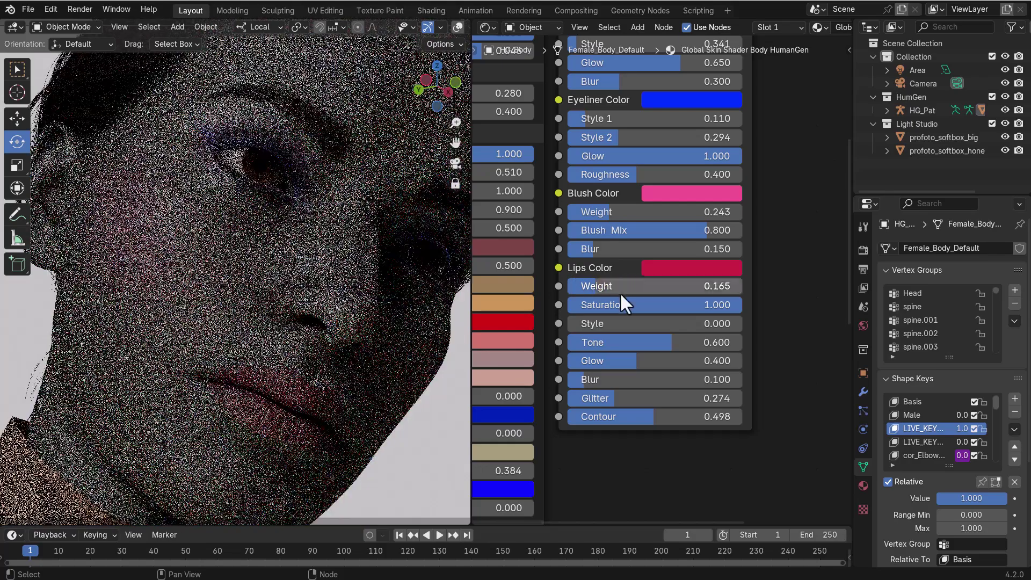
drag(591, 323, 612, 343)
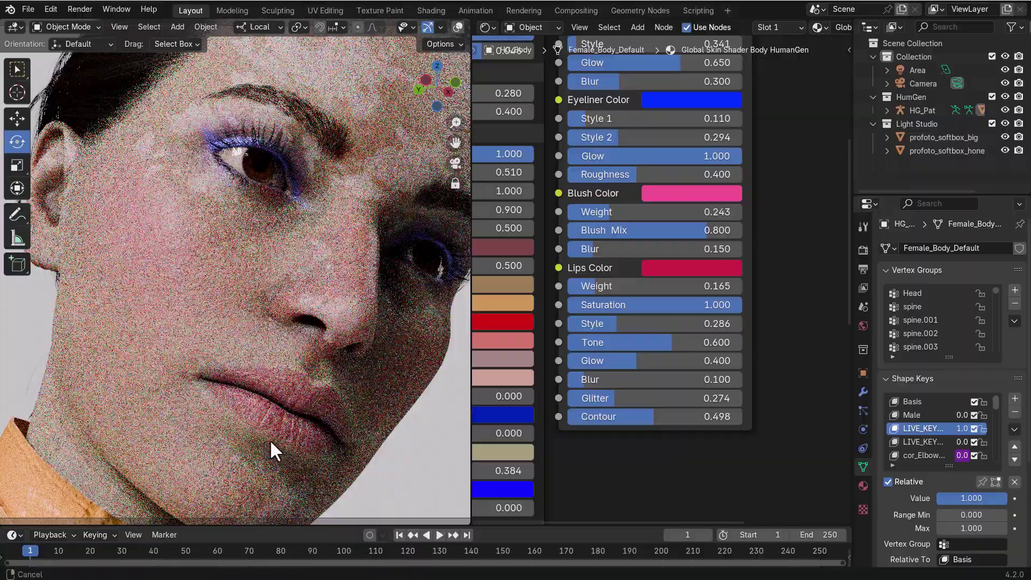
scroll(269, 448, up, 8)
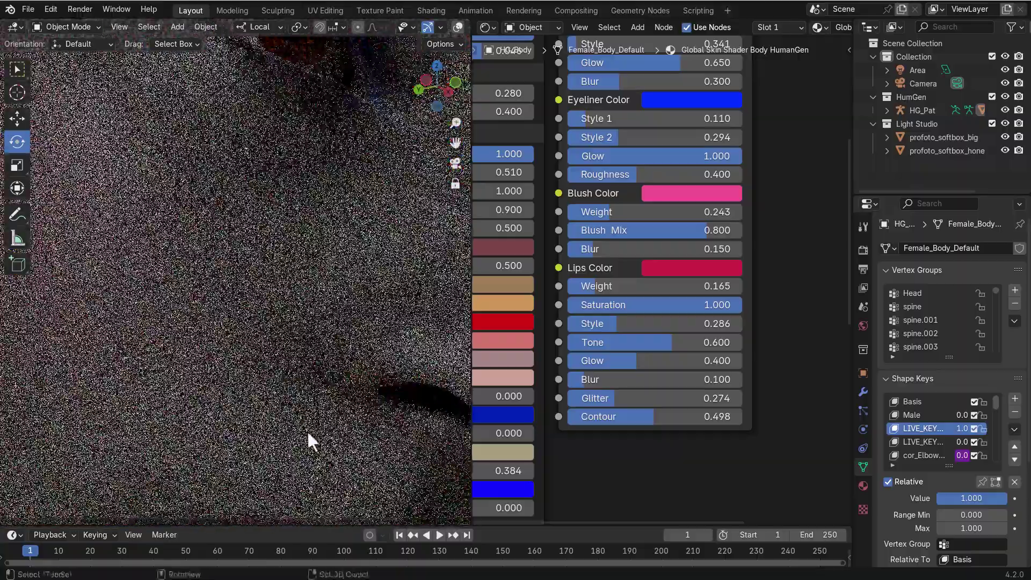
middle_drag(307, 430, 286, 296)
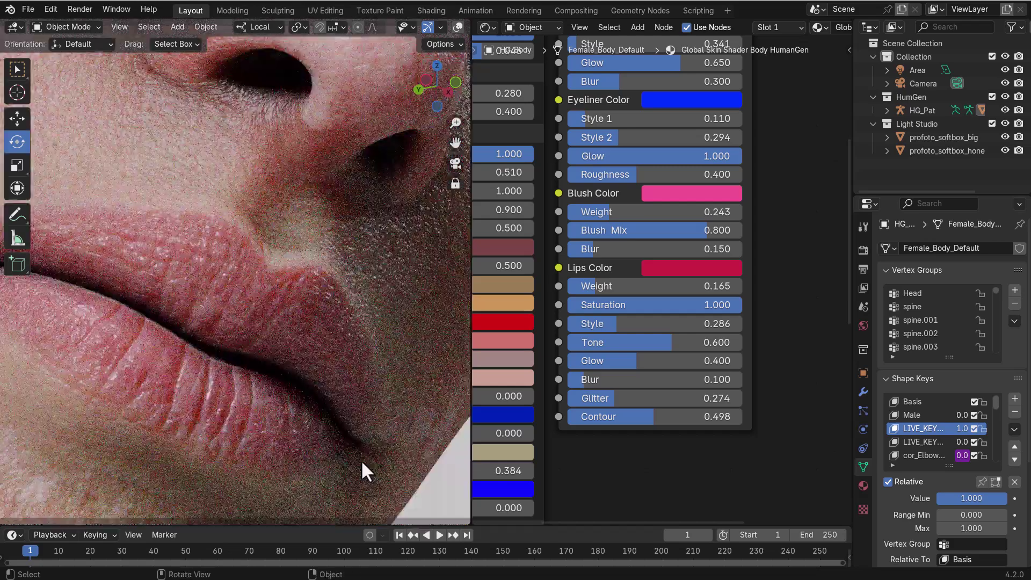
- Set the lips' Glow to 0.592, Blur to 0.488 and Glitter to 0.678, and view the whole head
middle_drag(589, 469, 755, 433)
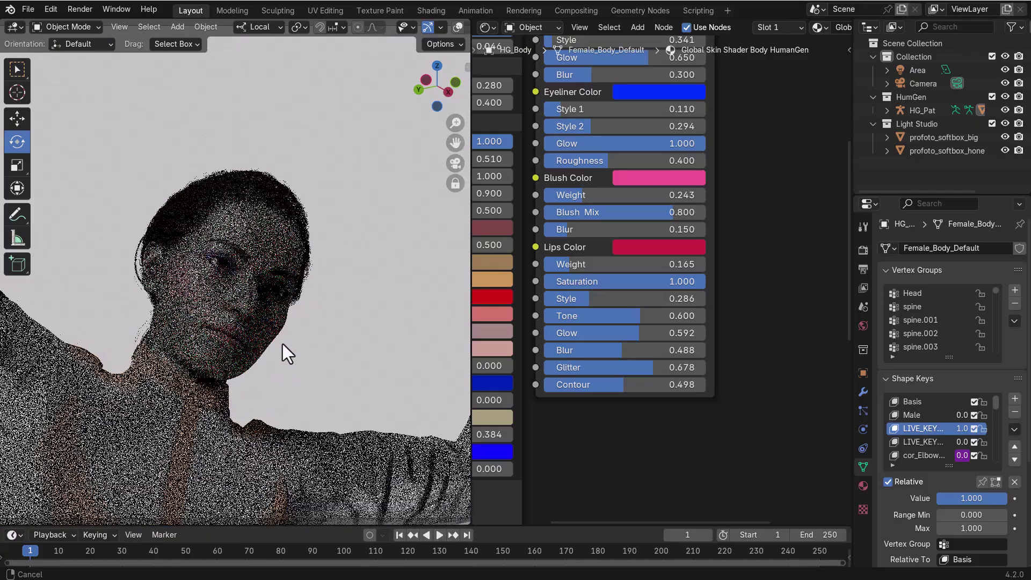
scroll(292, 336, up, 5)
middle_drag(292, 336, 262, 349)
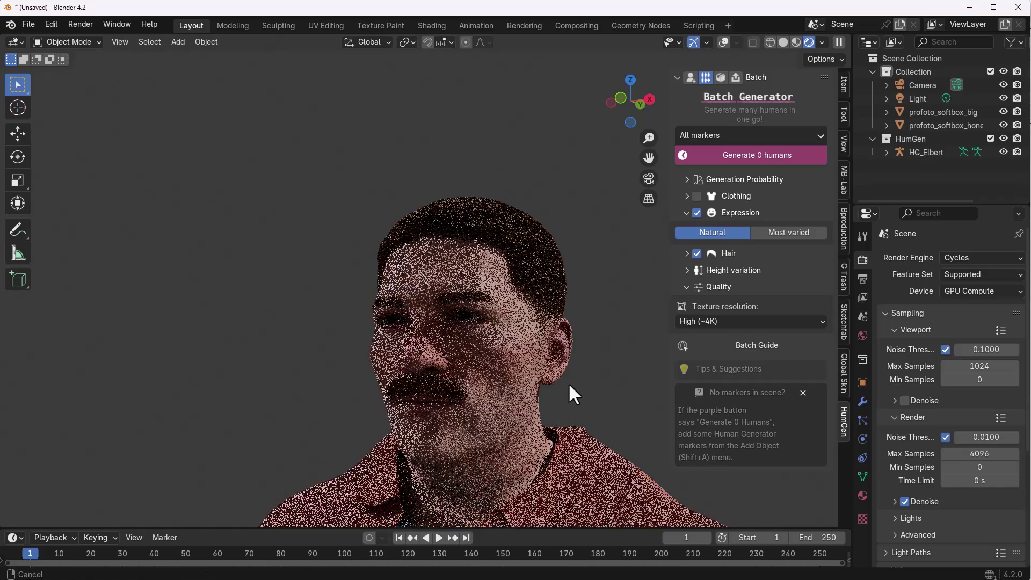
- Examine the mustached male character's face, open the Global Skin add-on's options, and view the face from the front
middle_drag(568, 382, 504, 317)
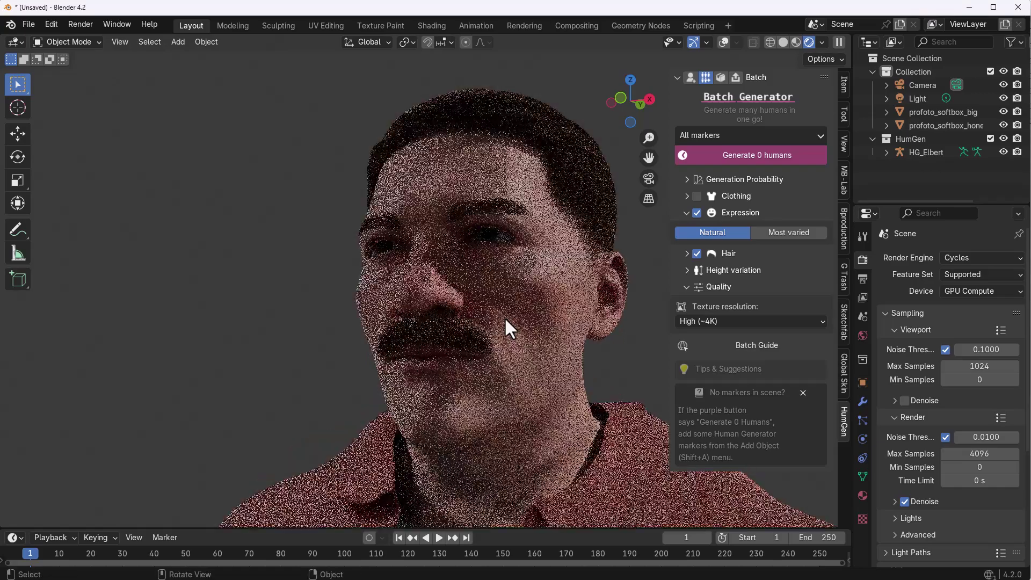
scroll(504, 317, up, 5)
scroll(551, 336, down, 5)
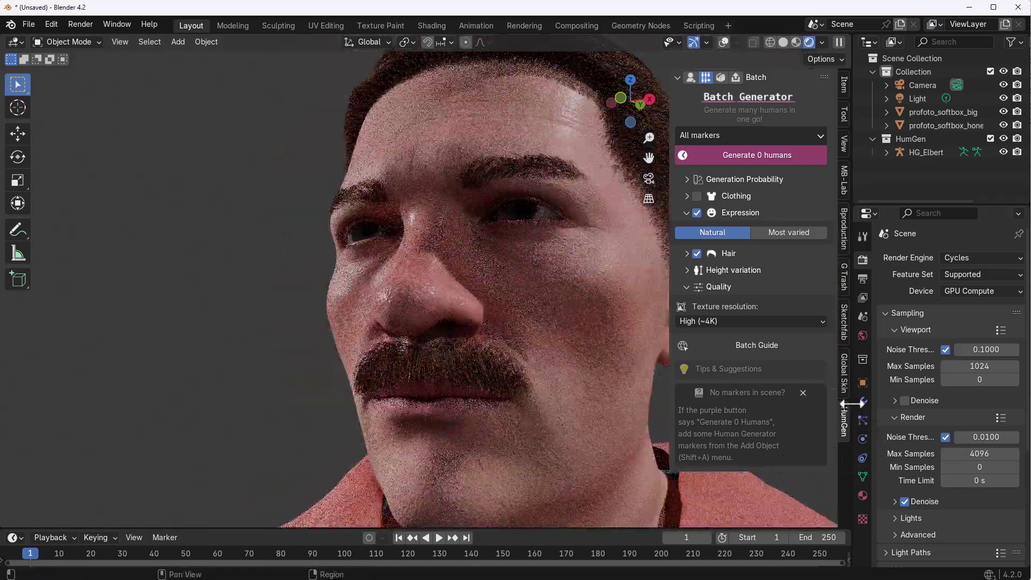
click(842, 382)
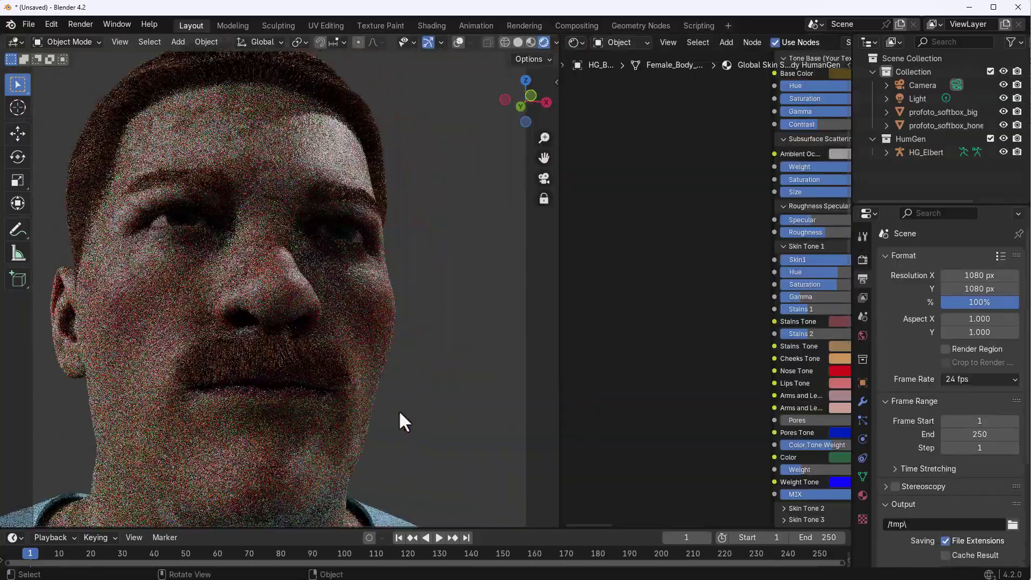
middle_drag(398, 411, 414, 386)
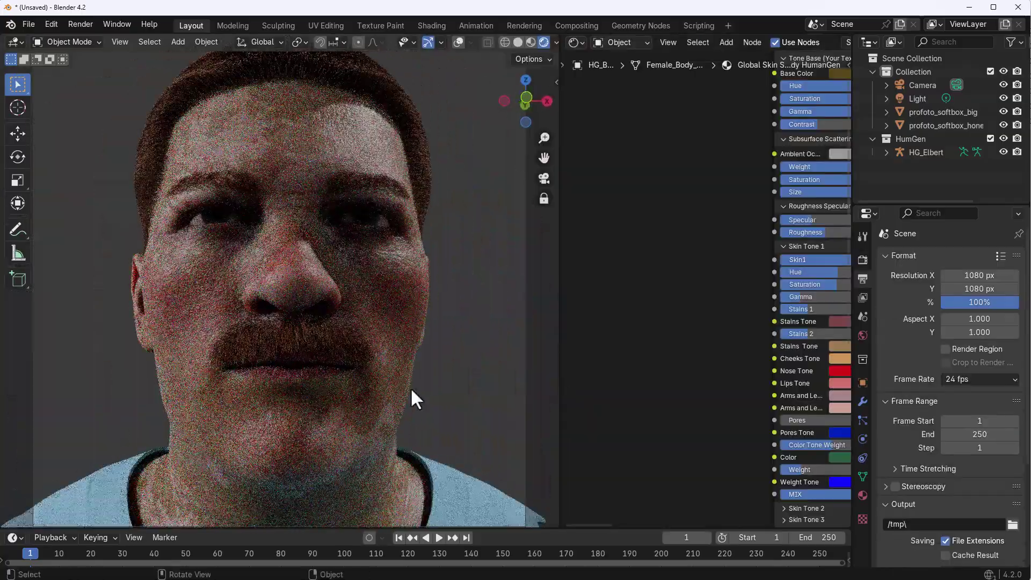
- Select the mustached male character's rig, view it in Pose Mode from another angle, return to Object Mode and hide the viewport overlays
click(285, 384)
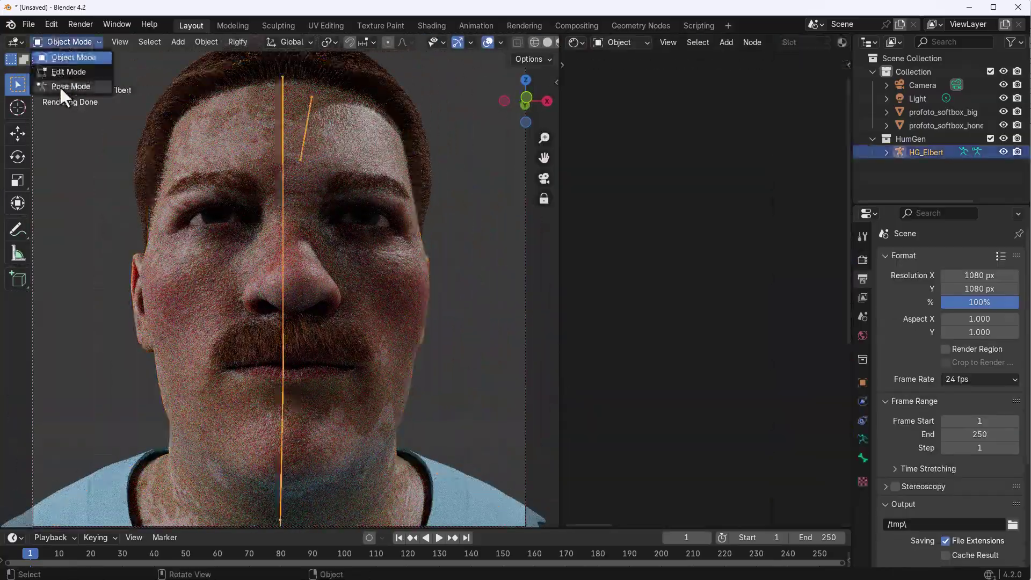
click(65, 86)
middle_drag(224, 383, 375, 344)
click(64, 42)
click(58, 51)
click(487, 42)
- Examine the hooded archer character up close and from another angle
scroll(375, 320, up, 2)
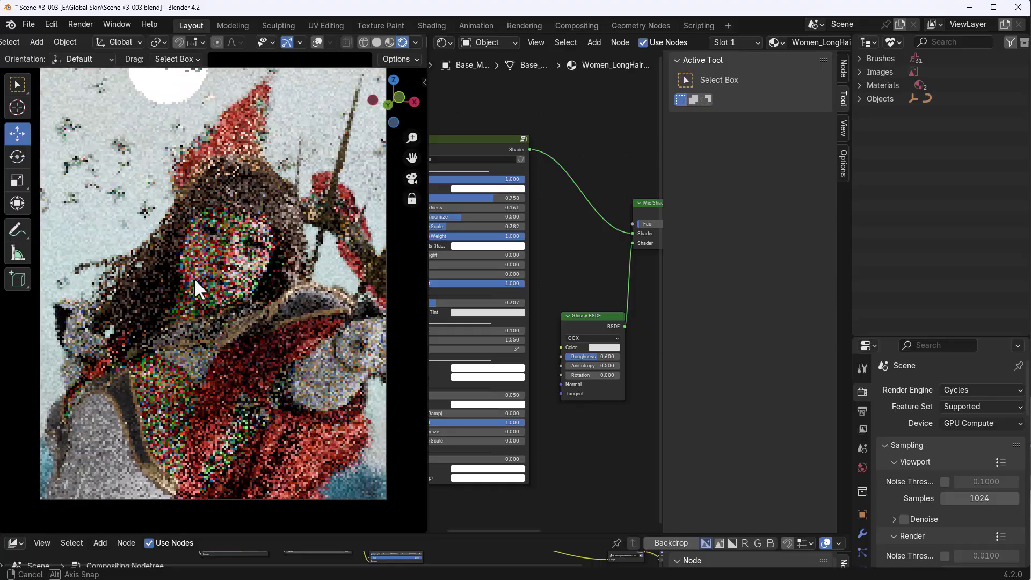
middle_drag(195, 278, 263, 281)
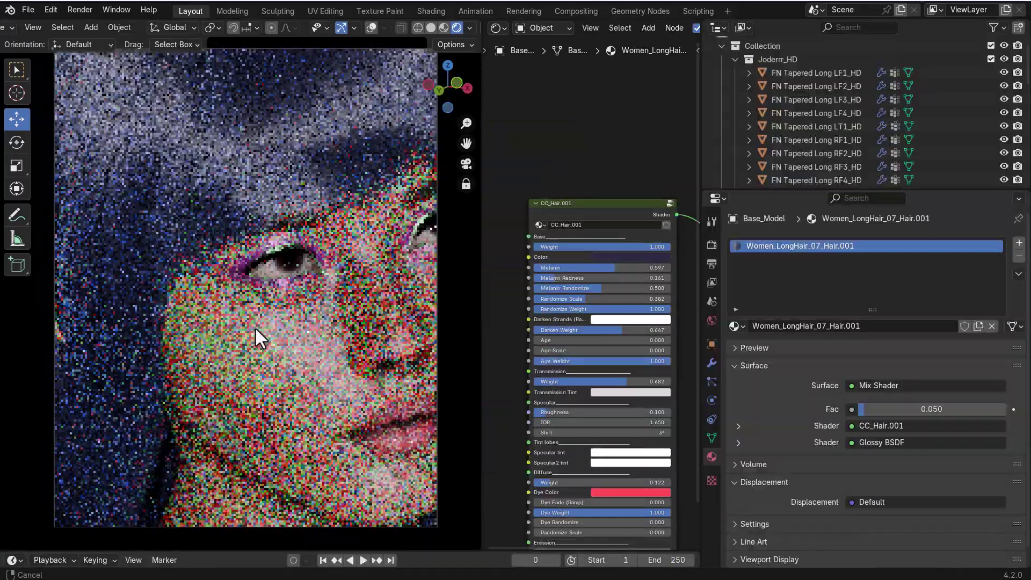
- Set the CC_Hair.001 base Color to dark green 0D2307 and its Melanin to 0.618
scroll(514, 302, up, 3)
scroll(513, 301, down, 1)
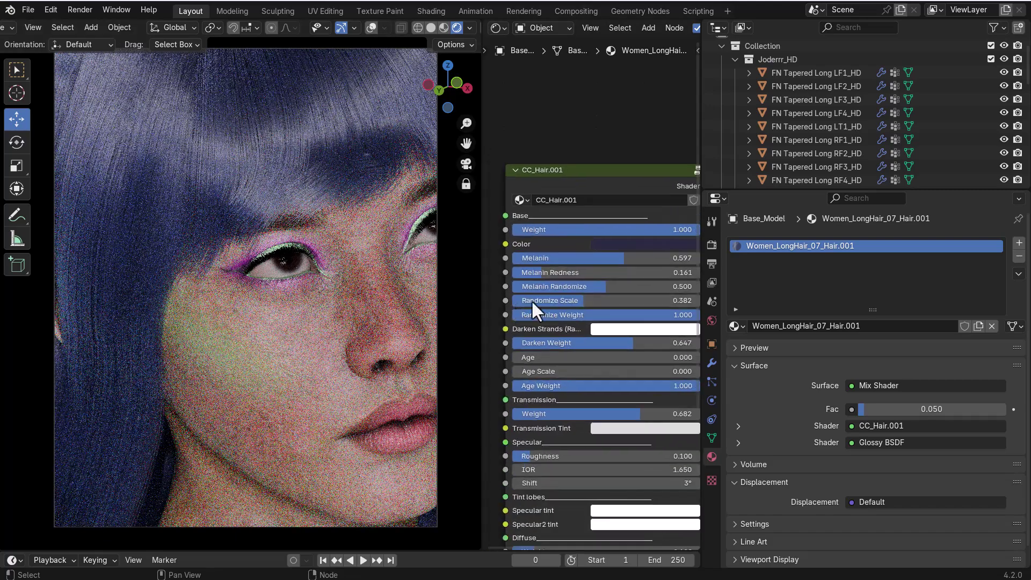
click(633, 244)
drag(698, 98, 611, 85)
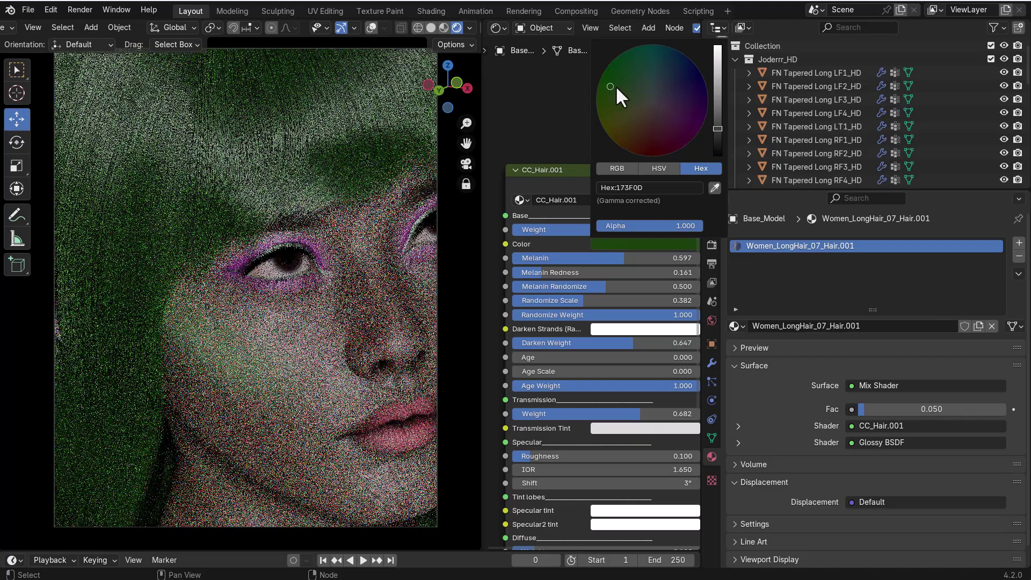
mouse_move(717, 129)
mouse_down()
mouse_move(718, 93)
mouse_move(710, 140)
mouse_up()
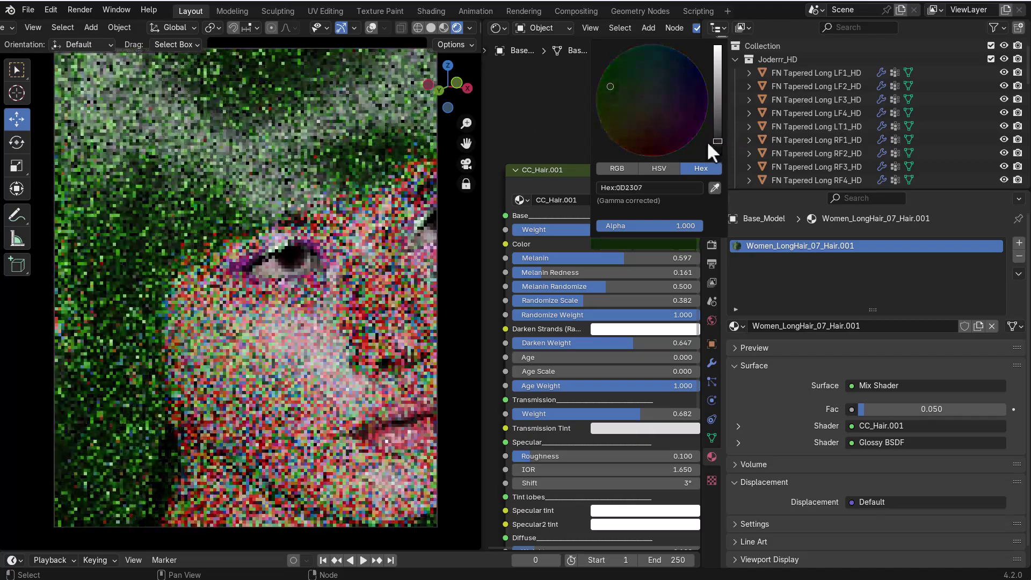
drag(617, 261, 574, 261)
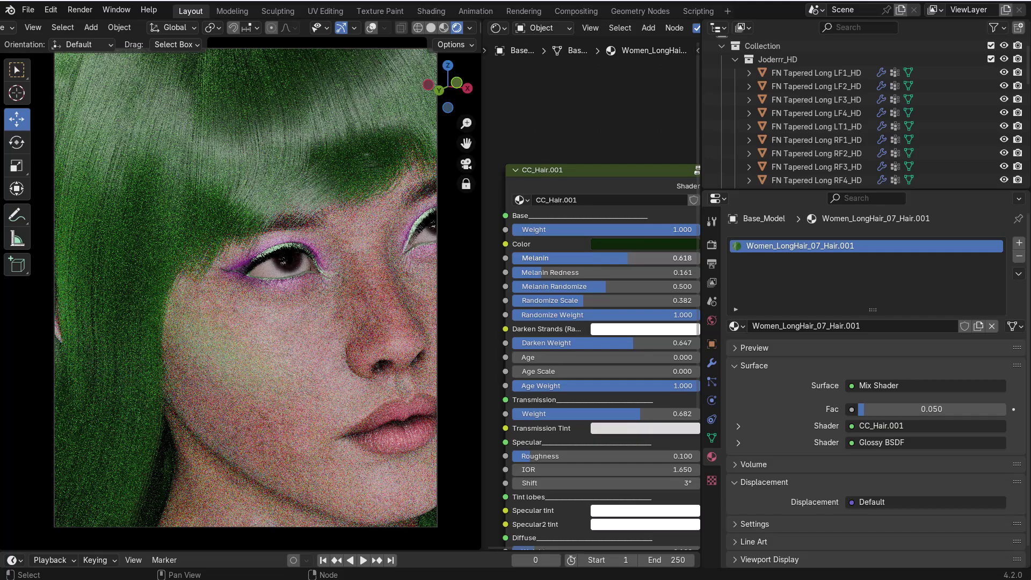
click(638, 228)
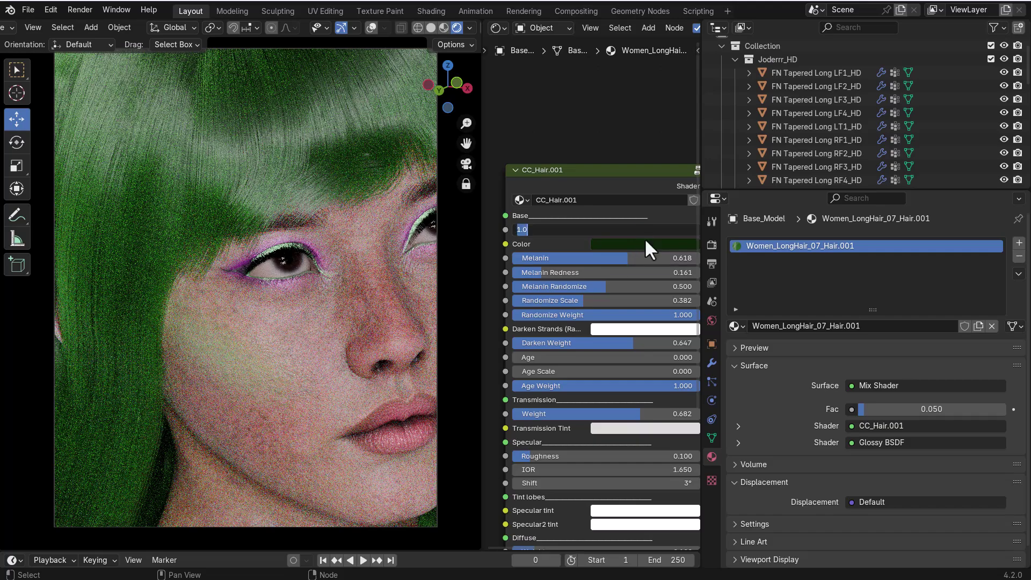
click(645, 242)
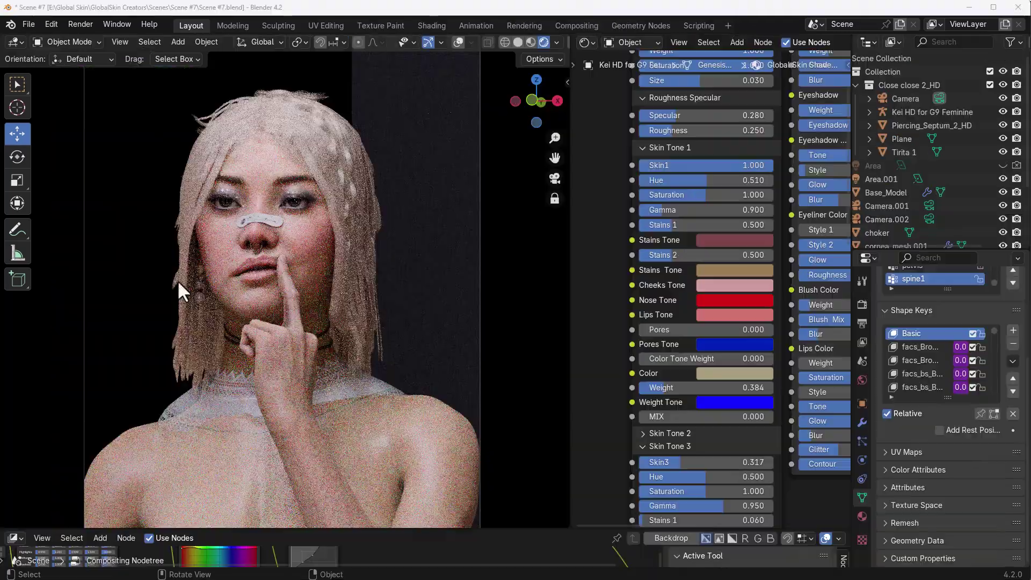
- Examine the face of the character with the nose plaster from a three-quarter angle, along with its skin shader nodes
middle_drag(216, 276, 314, 312)
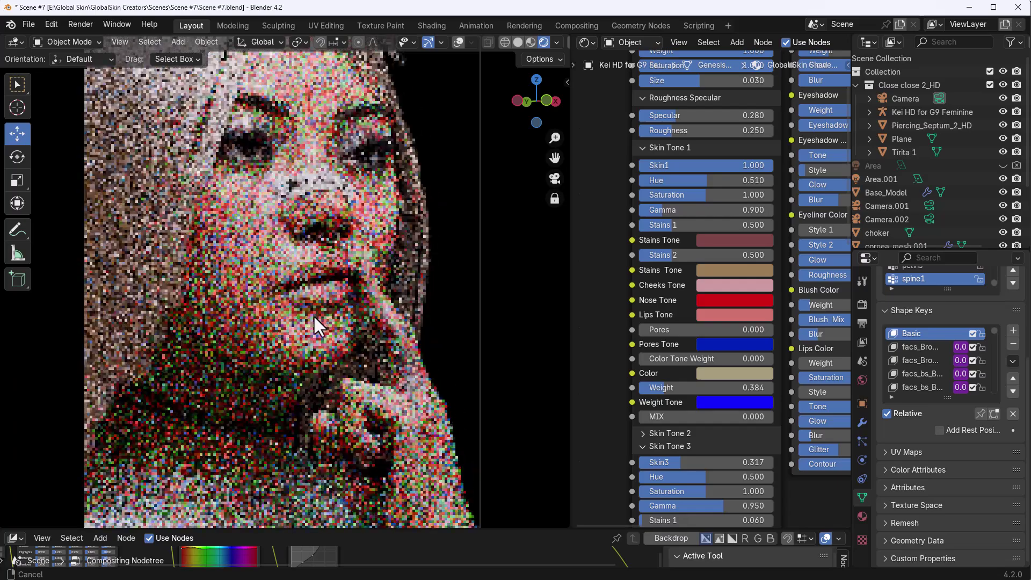
scroll(673, 336, down, 3)
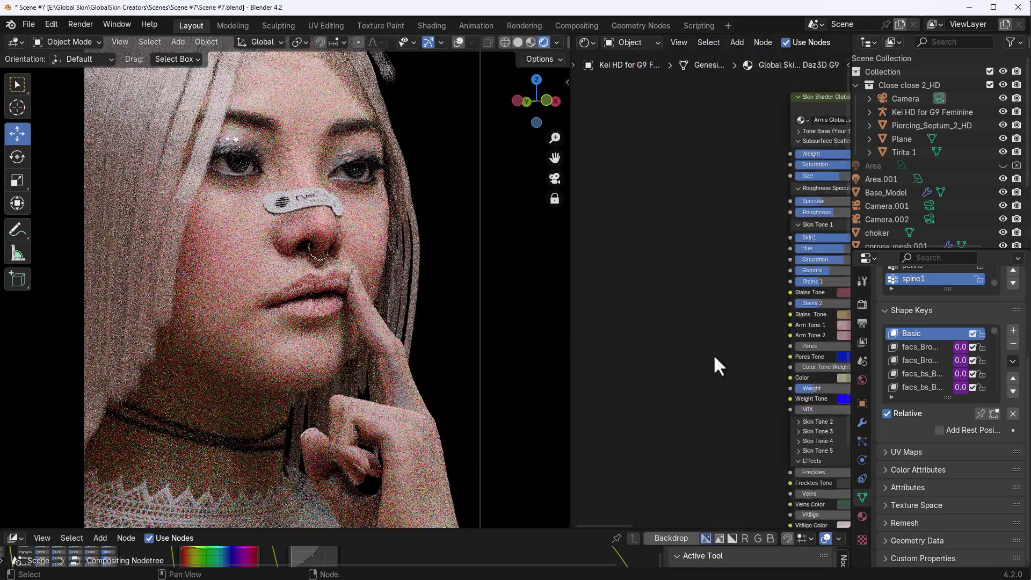
scroll(611, 274, up, 2)
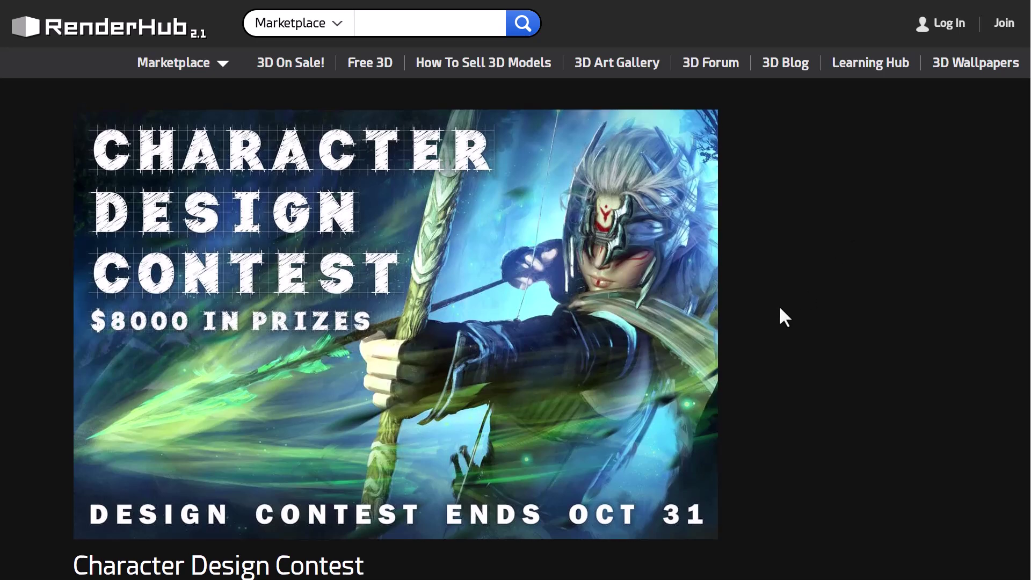
- Read RenderHub's Character Design Contest page, covering the prizes, judging, deliverables, deadline, terms and entry instructions
scroll(780, 308, down, 1)
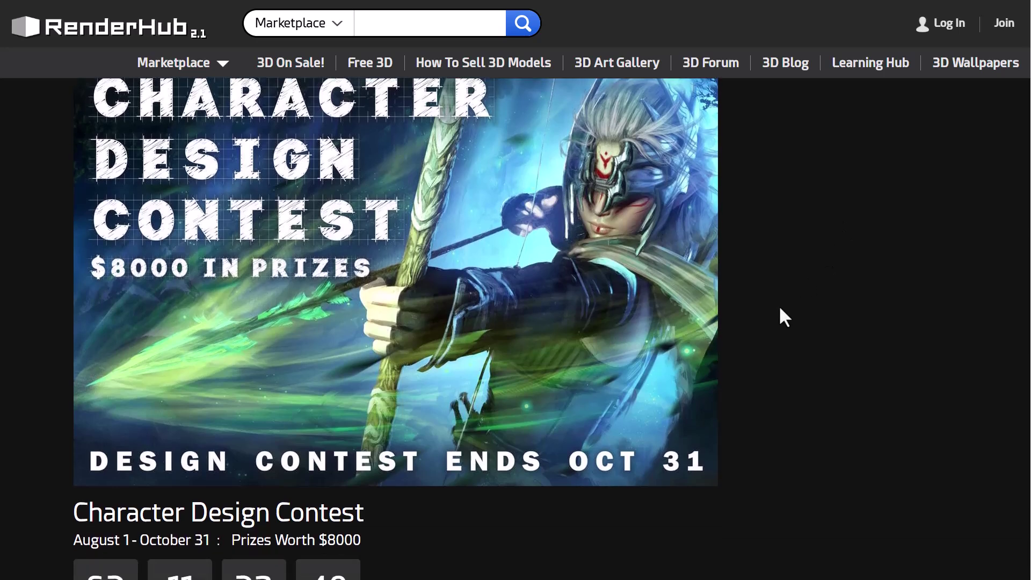
scroll(779, 308, down, 3)
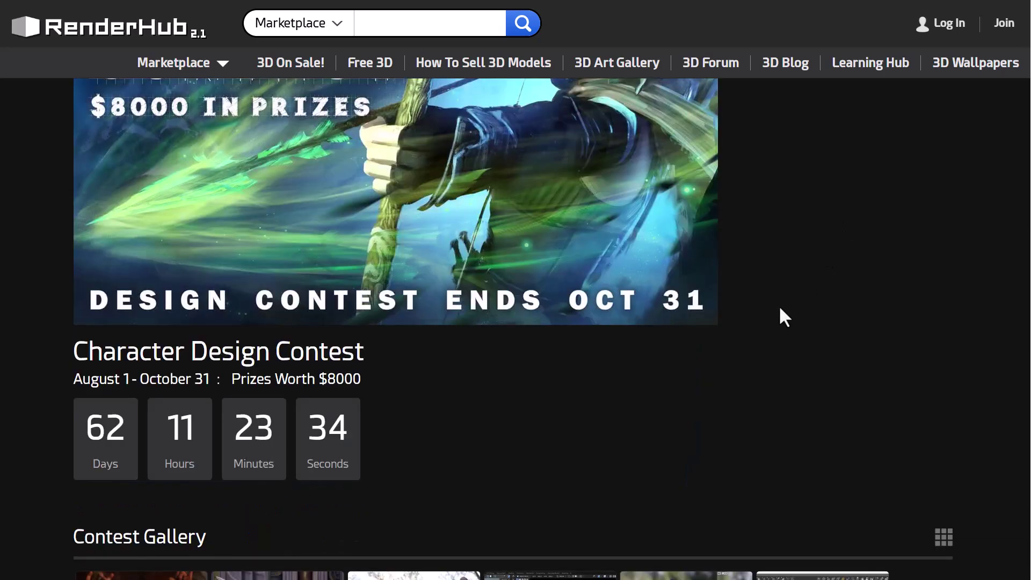
scroll(773, 350, down, 10)
scroll(959, 353, down, 7)
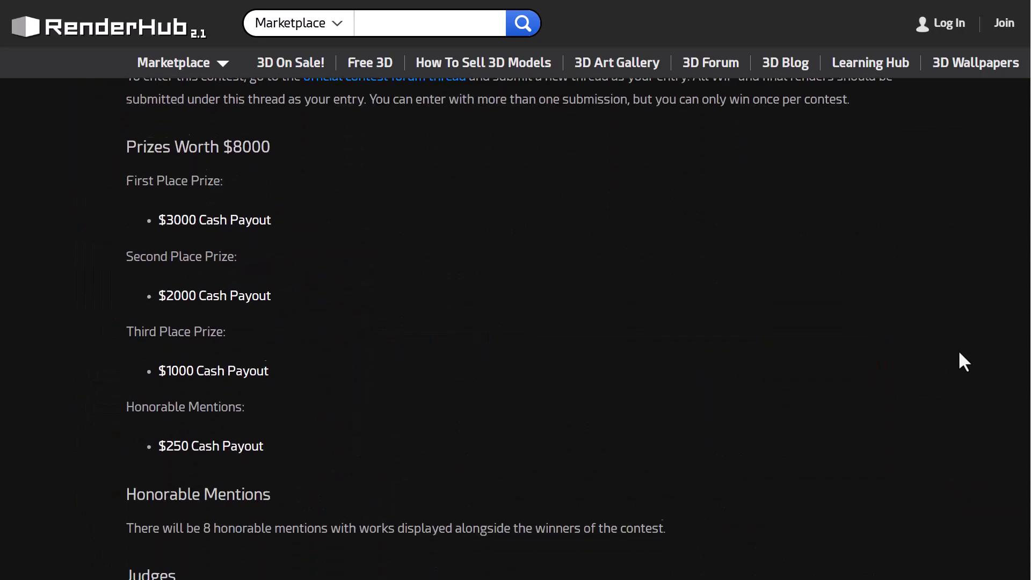
scroll(959, 353, down, 3)
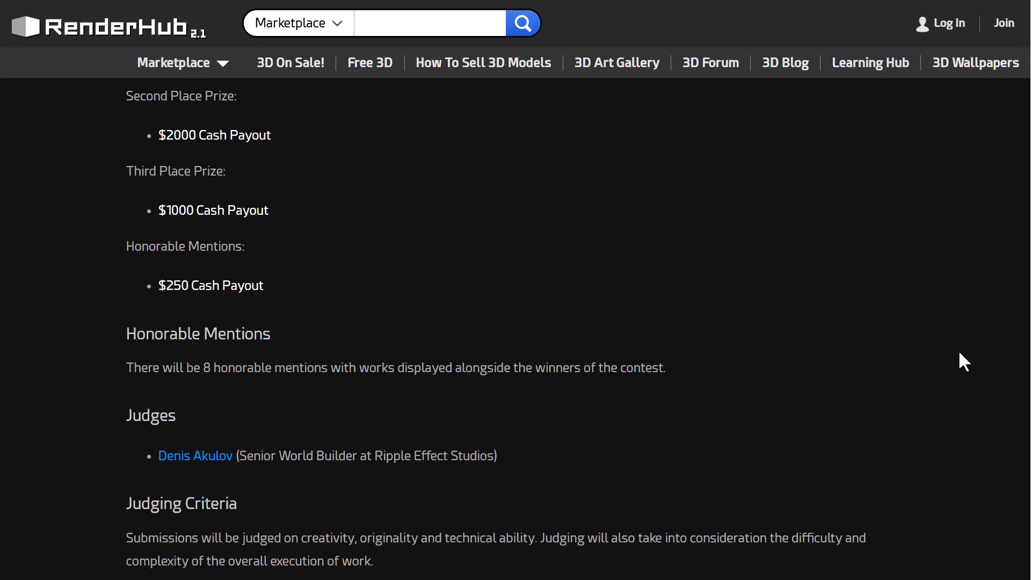
scroll(959, 353, down, 15)
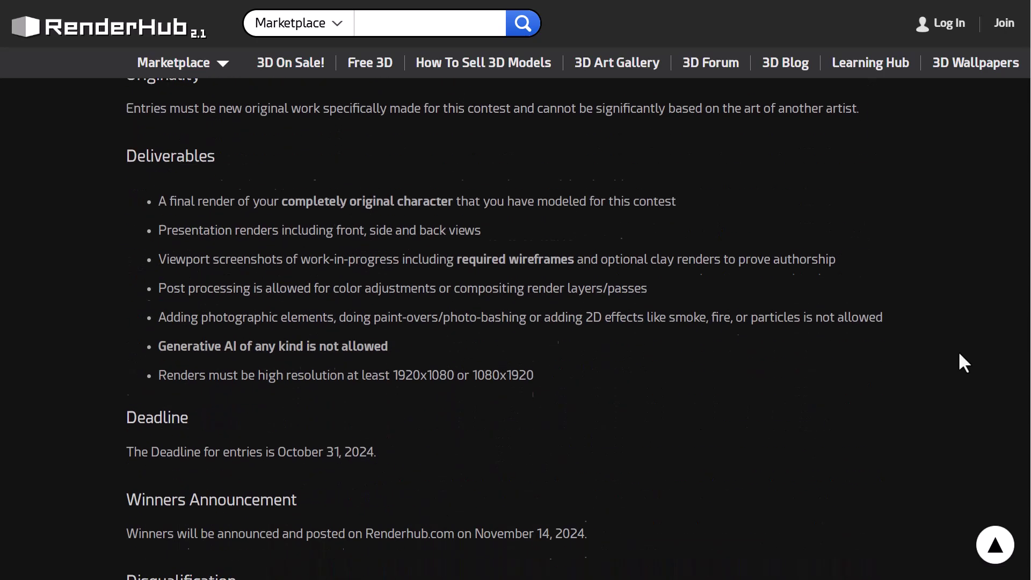
scroll(684, 461, down, 8)
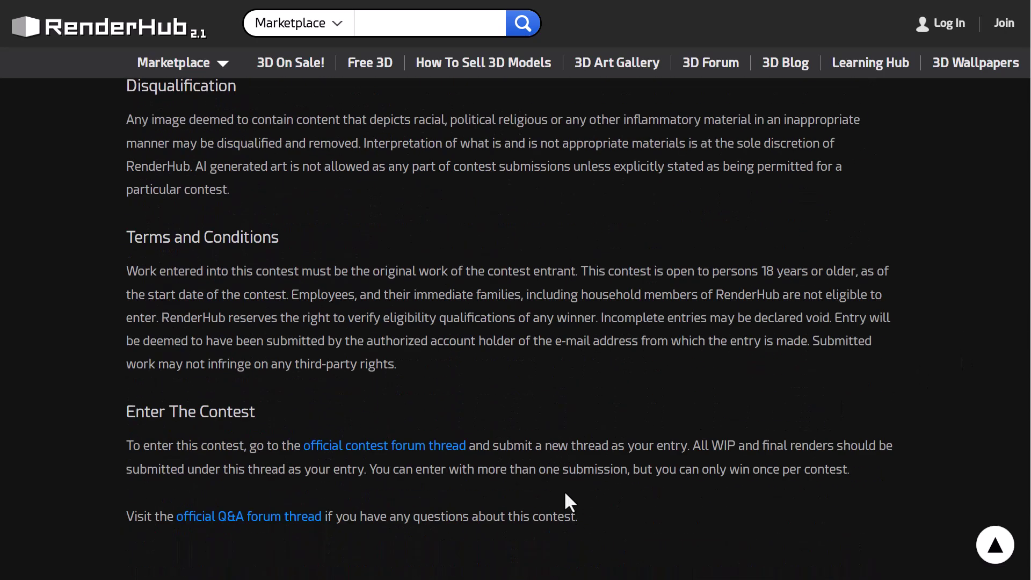
- Browse the trending artworks in RenderHub's 3D Art Gallery
mouse_move(177, 63)
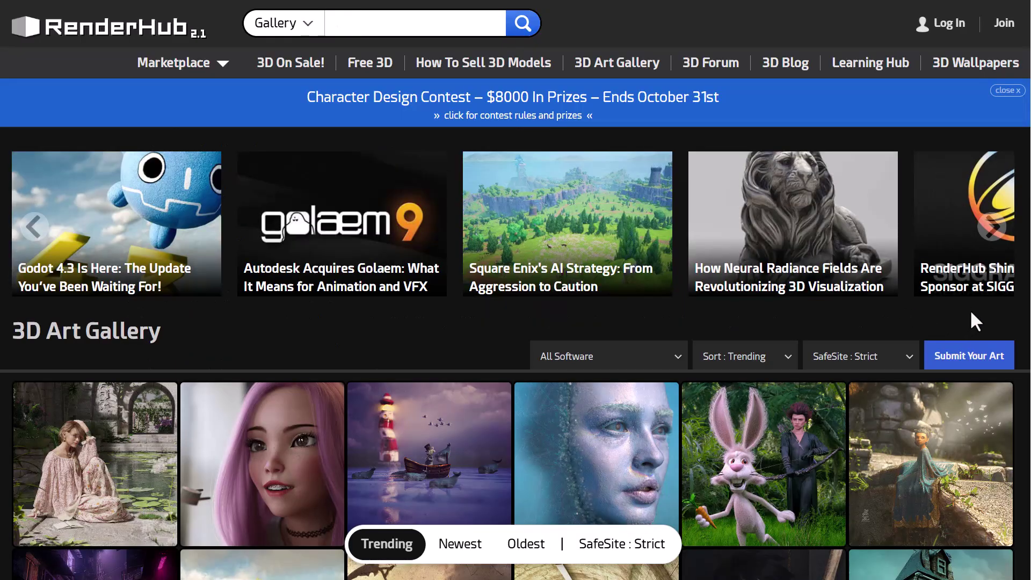
scroll(970, 309, down, 10)
scroll(972, 322, down, 15)
scroll(974, 320, down, 15)
scroll(906, 348, down, 10)
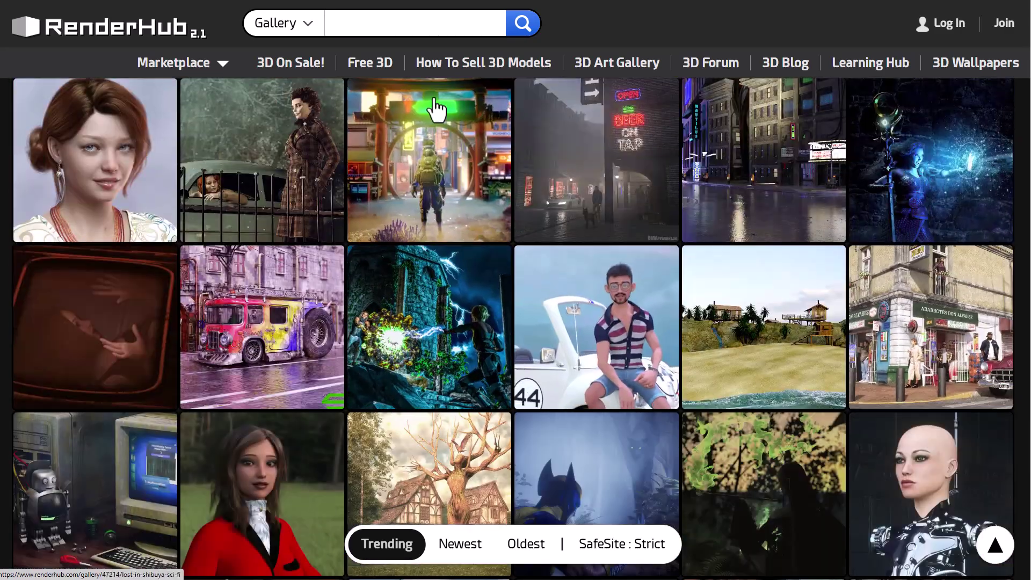
- Open RenderHub's free 3D models page and look through its first listings
click(380, 66)
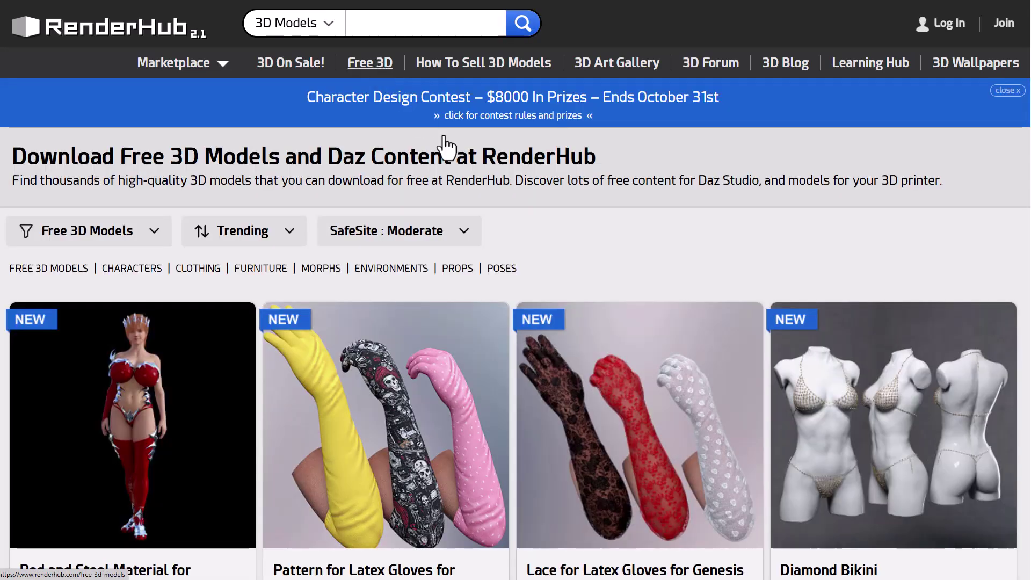
scroll(430, 322, down, 3)
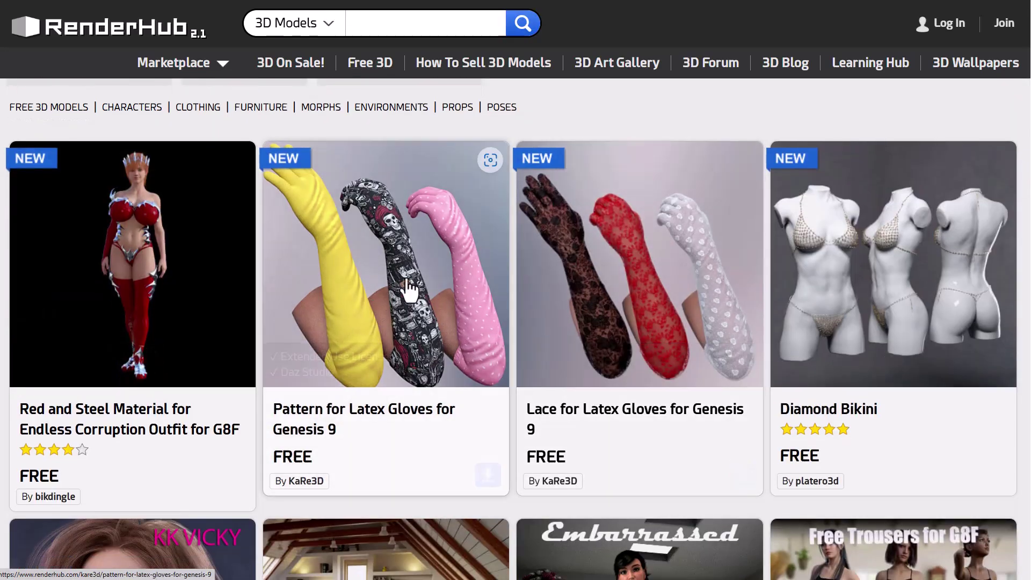